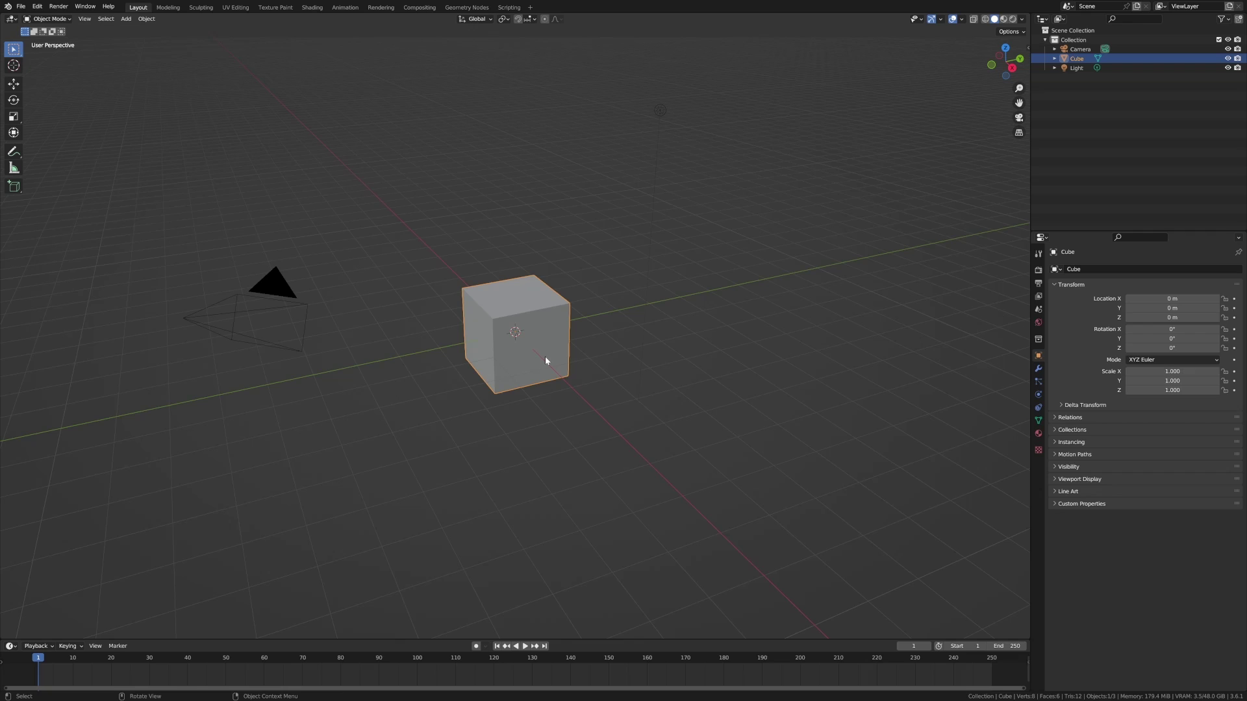
Delete all the default scene objects and add a mesh plane at the origin.
key("a")
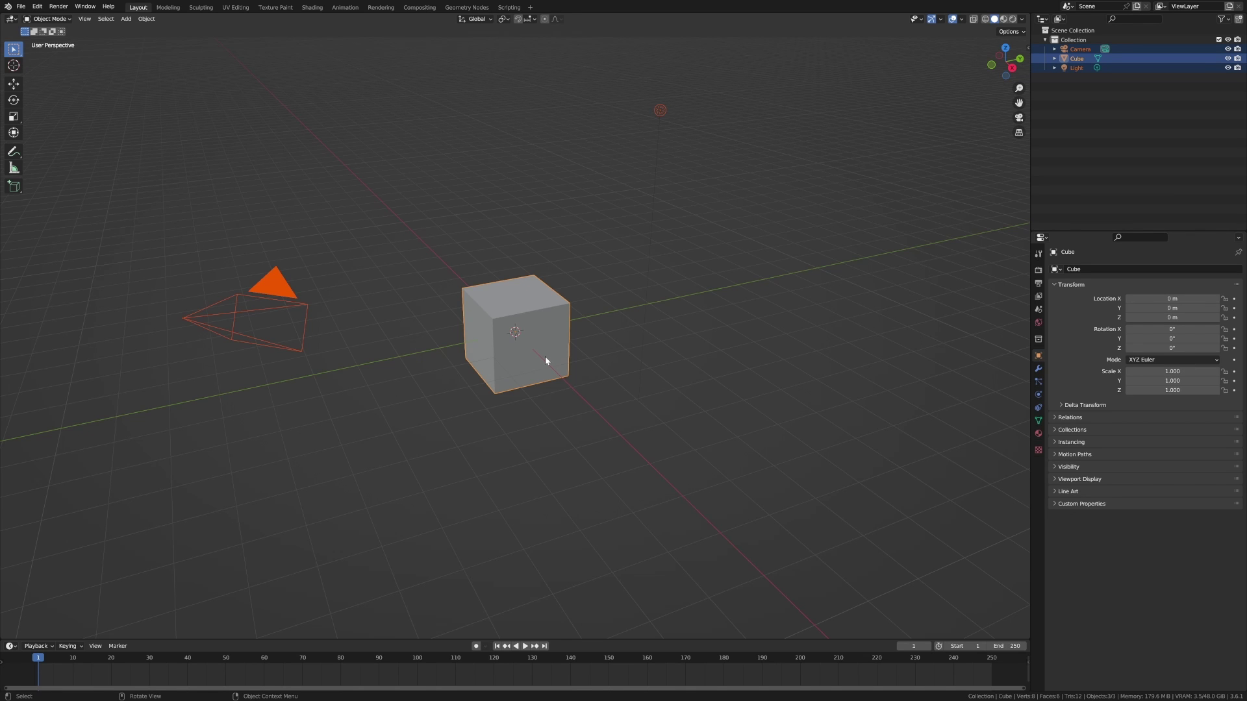
key("Delete")
key("shift+a")
mouse_move(544, 357)
left_click(588, 358)
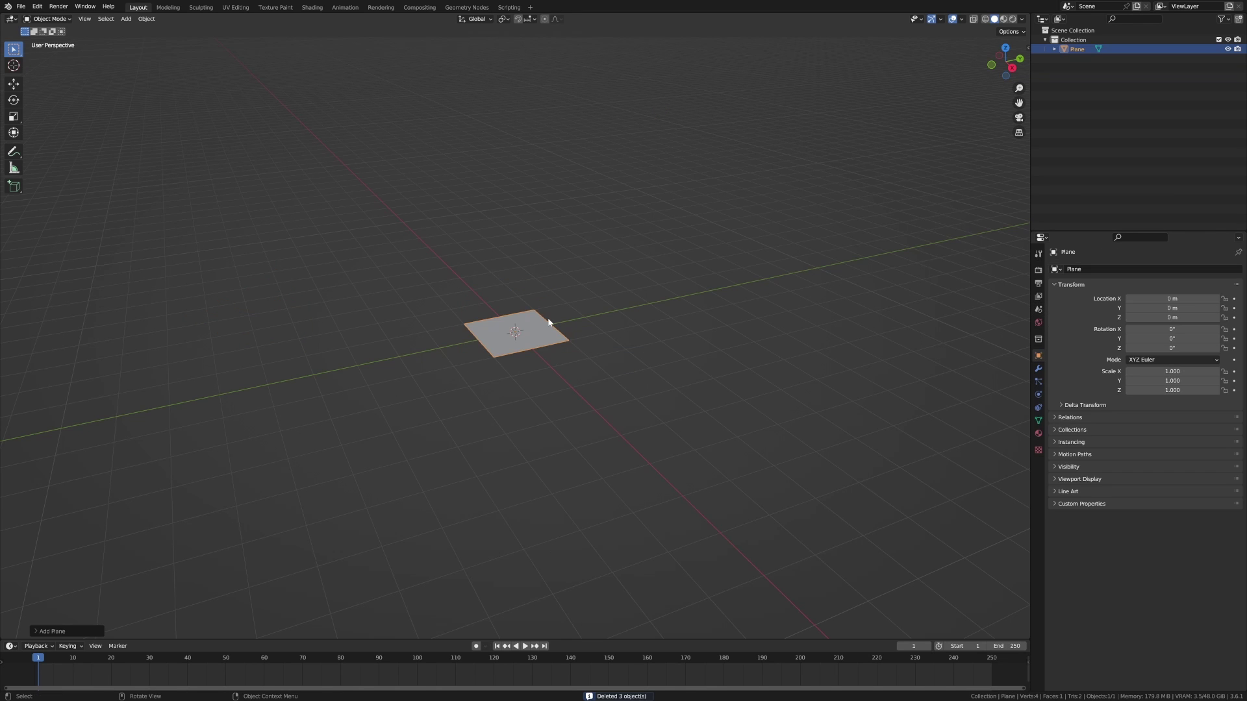
Rotate the plane's mesh 90° around the X axis in Edit Mode so it stands upright.
key("Tab")
key("r")
key("x")
key("9")
key("0")
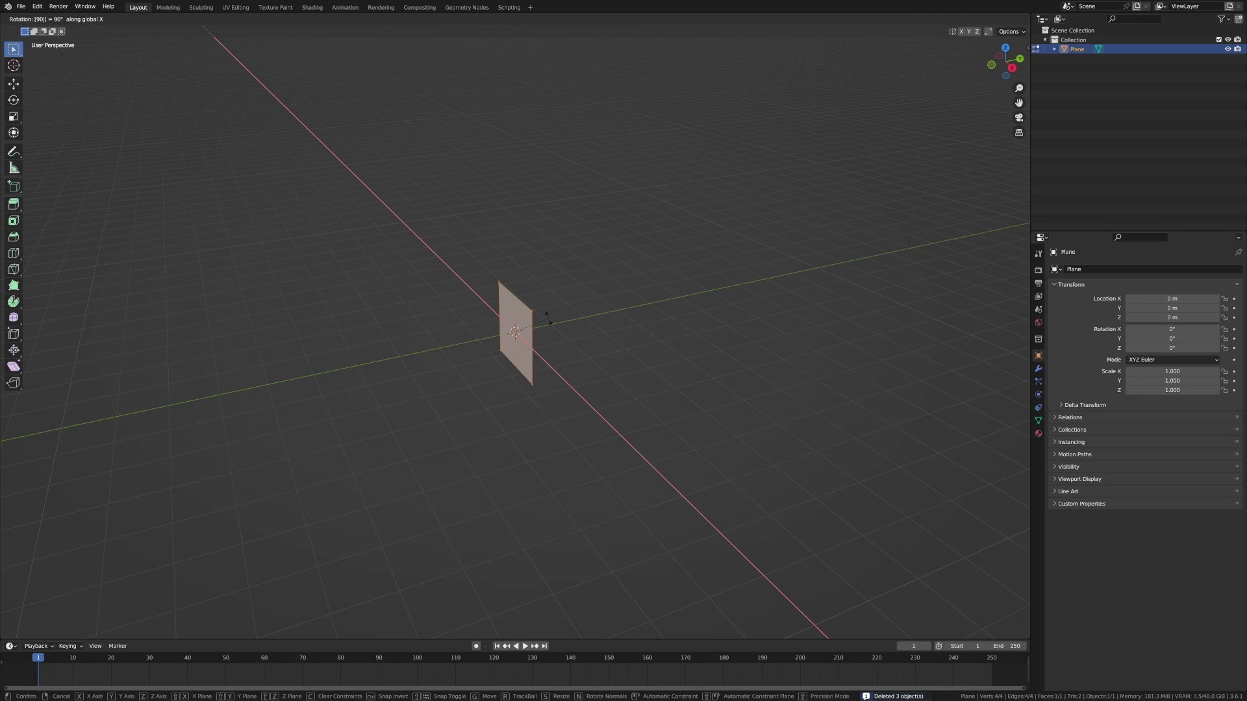
key("Return")
Subdivide the upright plane's mesh five times into a 32 by 32 grid of faces.
mouse_move(537, 317)
middle_mouse_down()
mouse_move(560, 323)
mouse_move(517, 307)
middle_mouse_up()
scroll(561, 324, "up", 4)
right_click(489, 329)
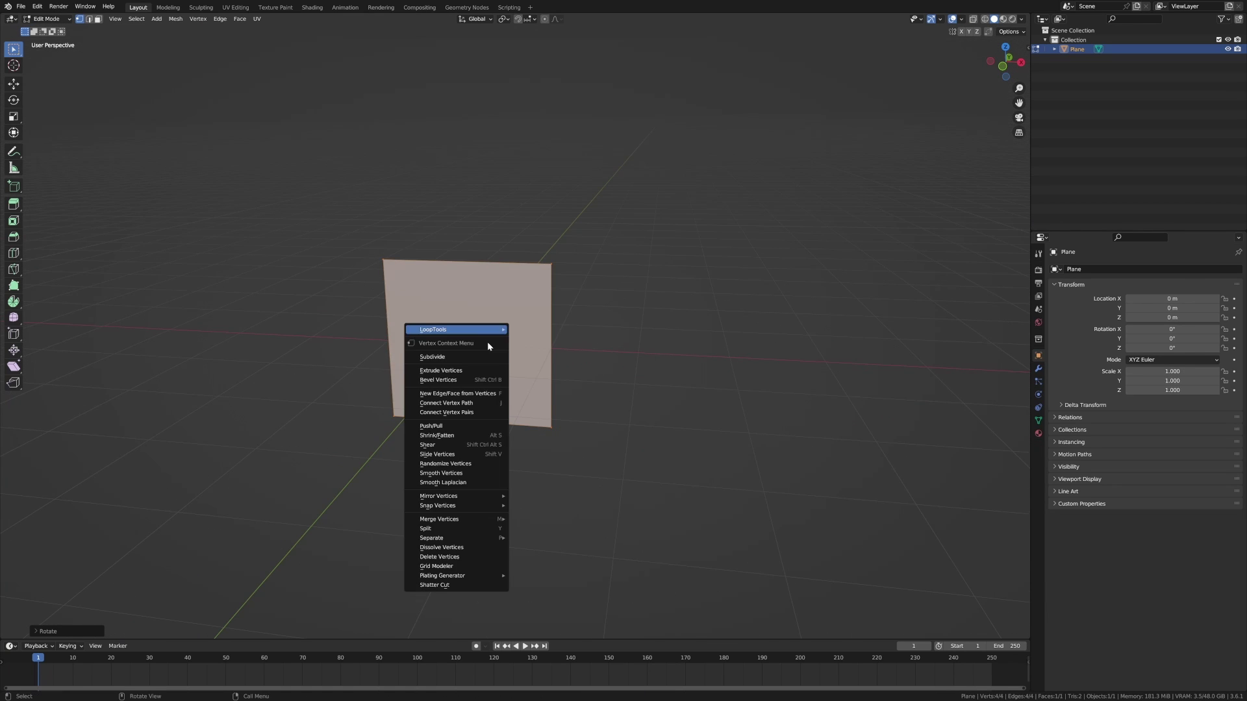
left_click(473, 355)
right_click(473, 355)
left_click(474, 353)
right_click(474, 356)
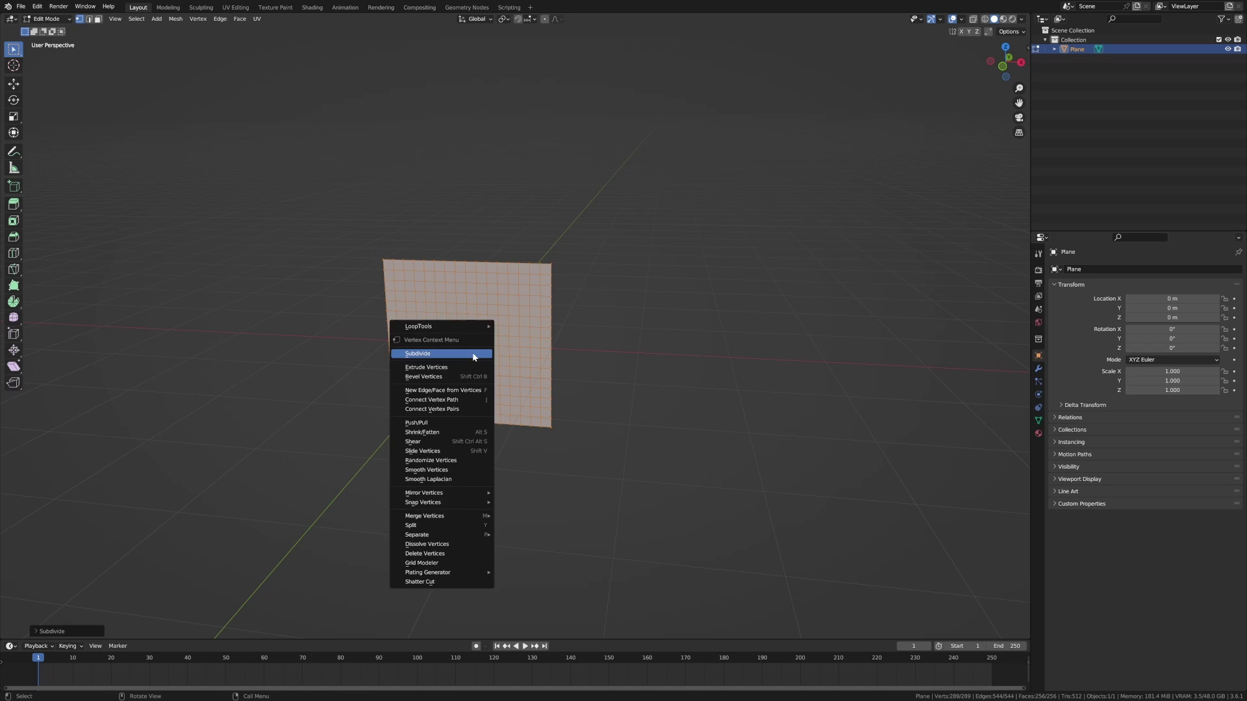
left_click(473, 357)
scroll(481, 355, "down", 1)
key("Tab")
middle_click_drag(509, 354, 515, 349)
key("Tab")
scroll(534, 363, "up", 2)
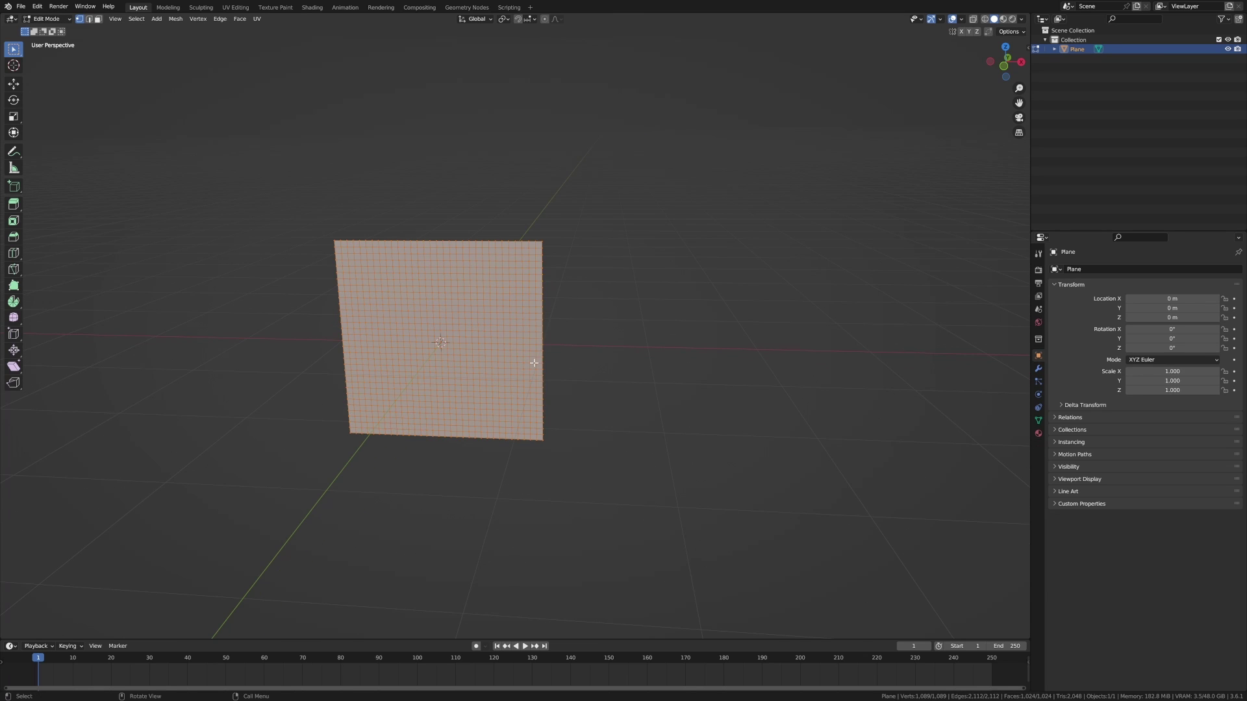
Select the vertical edge loop on the plane's positive X side and assign it to a new vertex group named PinGroup.
left_click(551, 368, "alt")
middle_click_drag(584, 387, 592, 368, "shift")
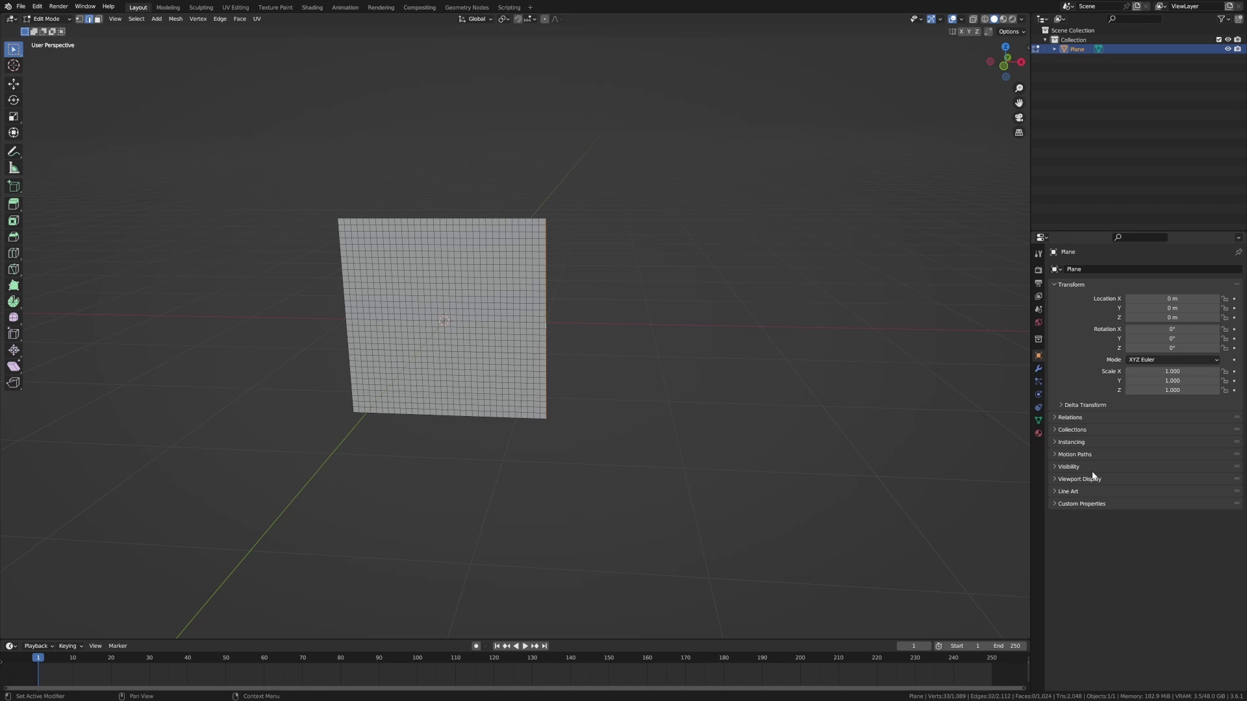
left_click(1038, 421)
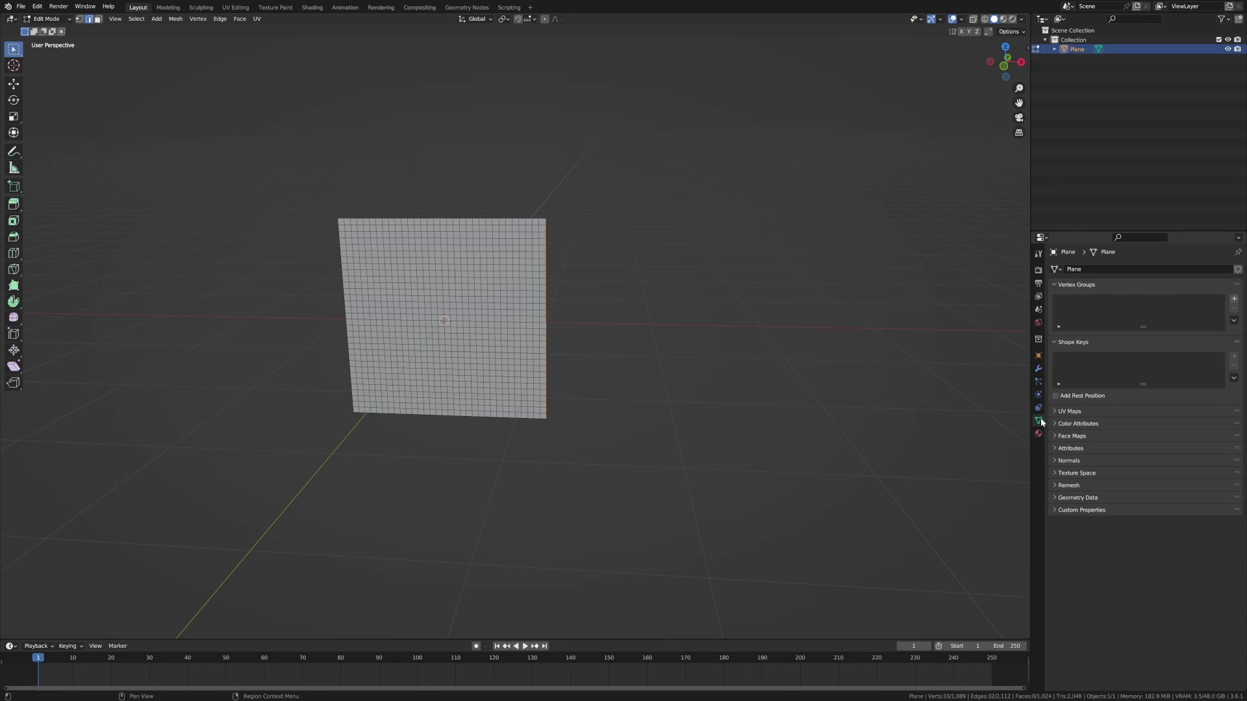
left_click(1234, 299)
double_click(1104, 300)
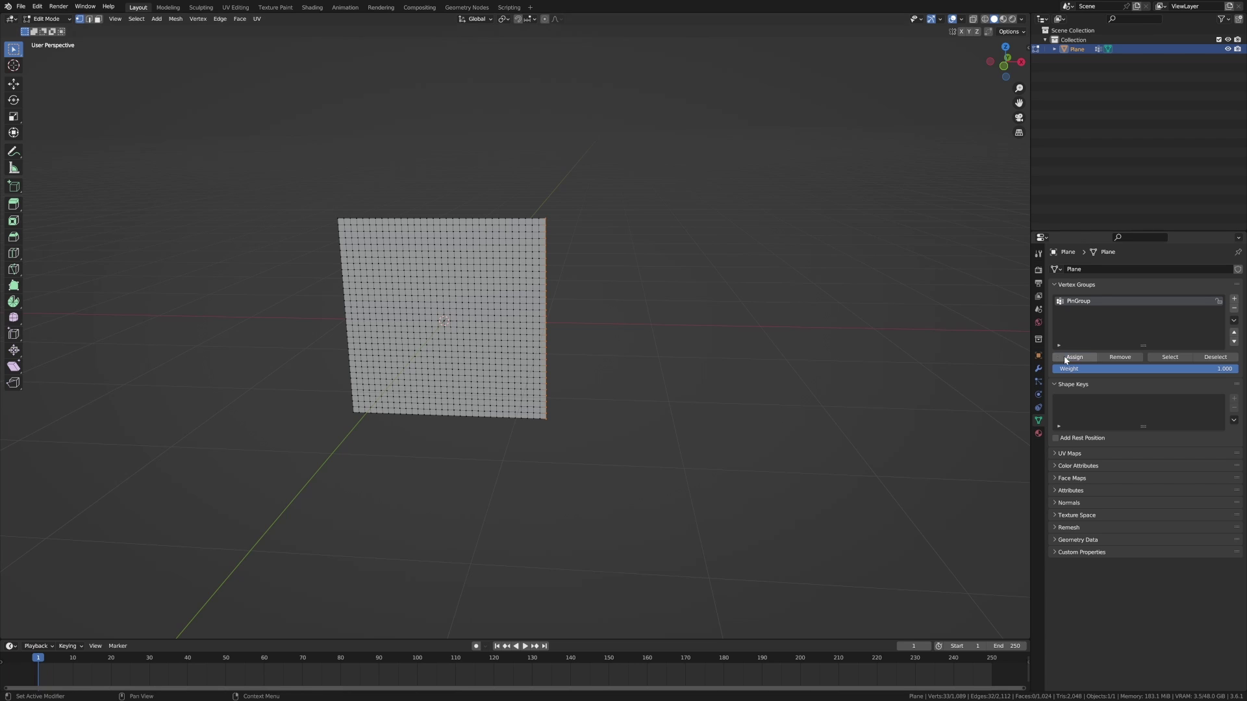
Return to Object Mode and add Cloth physics to the plane.
key("Tab")
left_click(1038, 395)
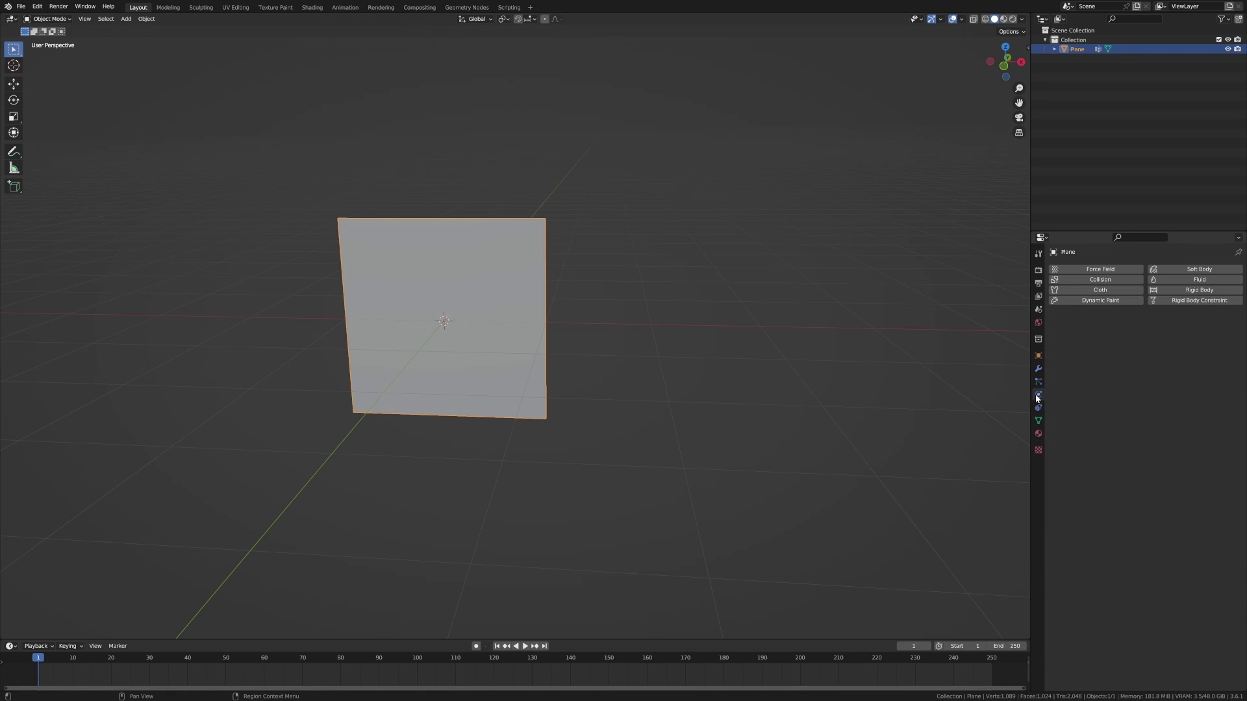
left_click(1093, 291)
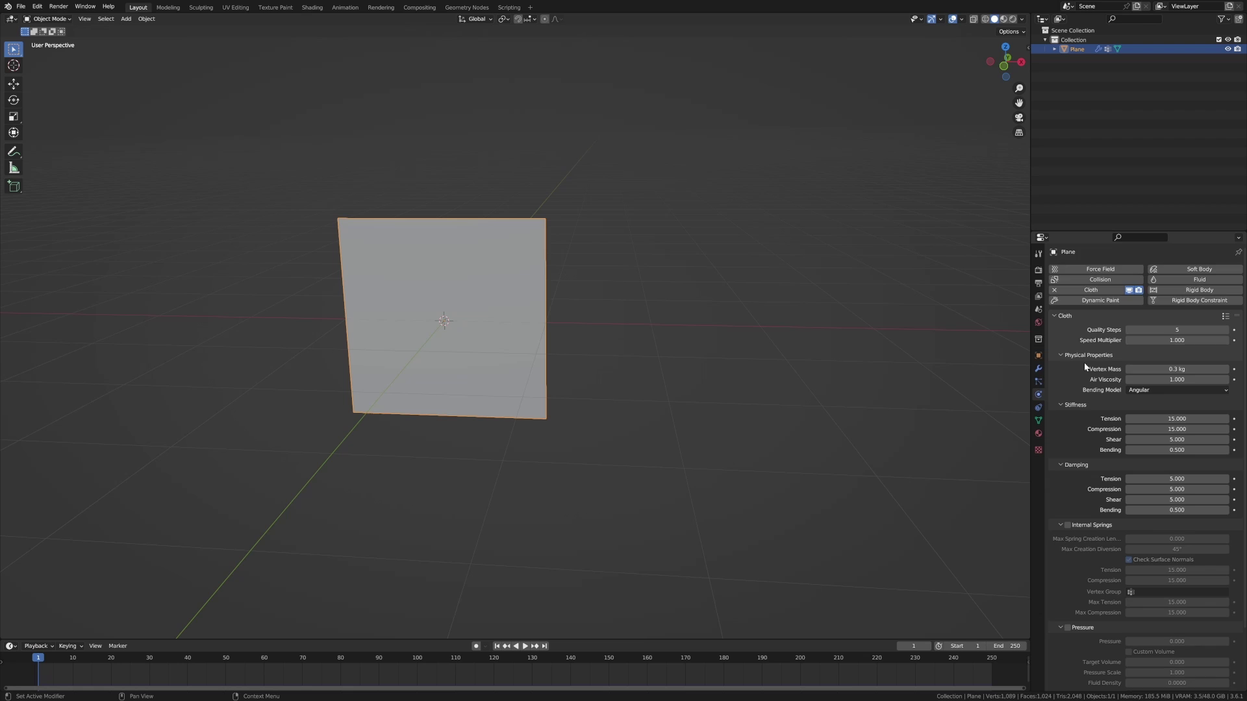
Set the cloth's Pin Group to PinGroup in its Shape settings.
scroll(1082, 418, "down", 3)
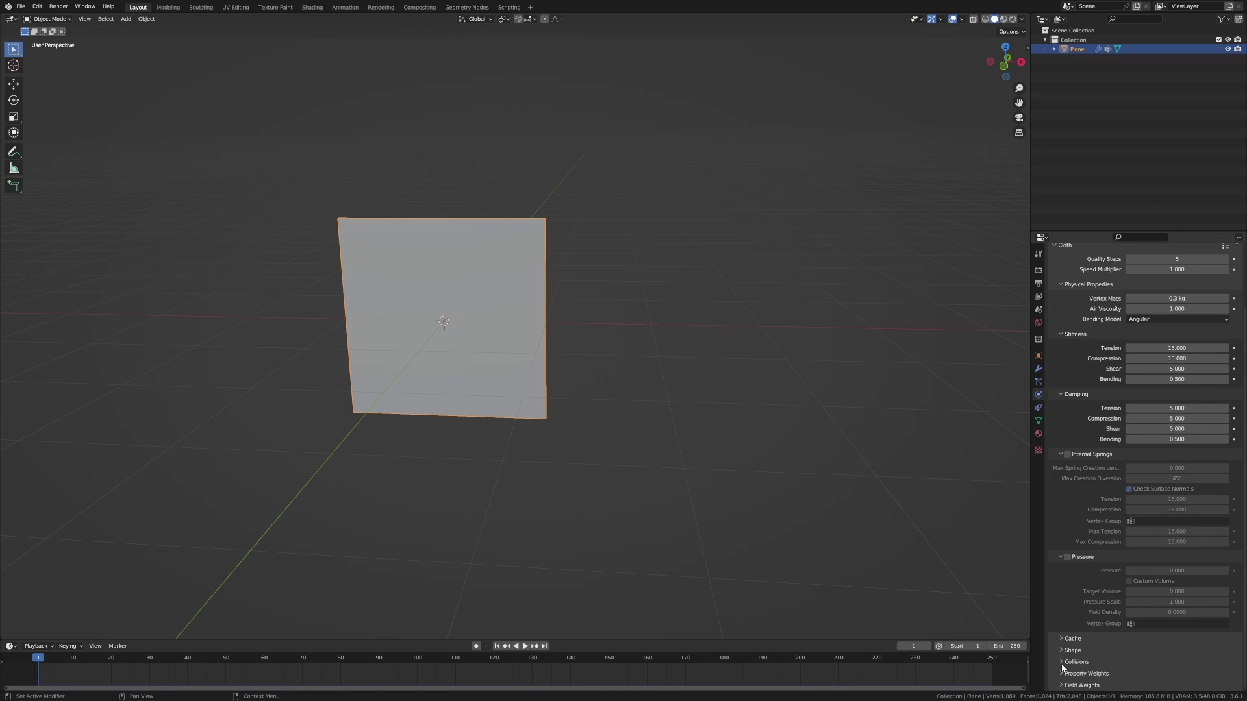
left_click(1060, 641)
scroll(1060, 640, "down", 8)
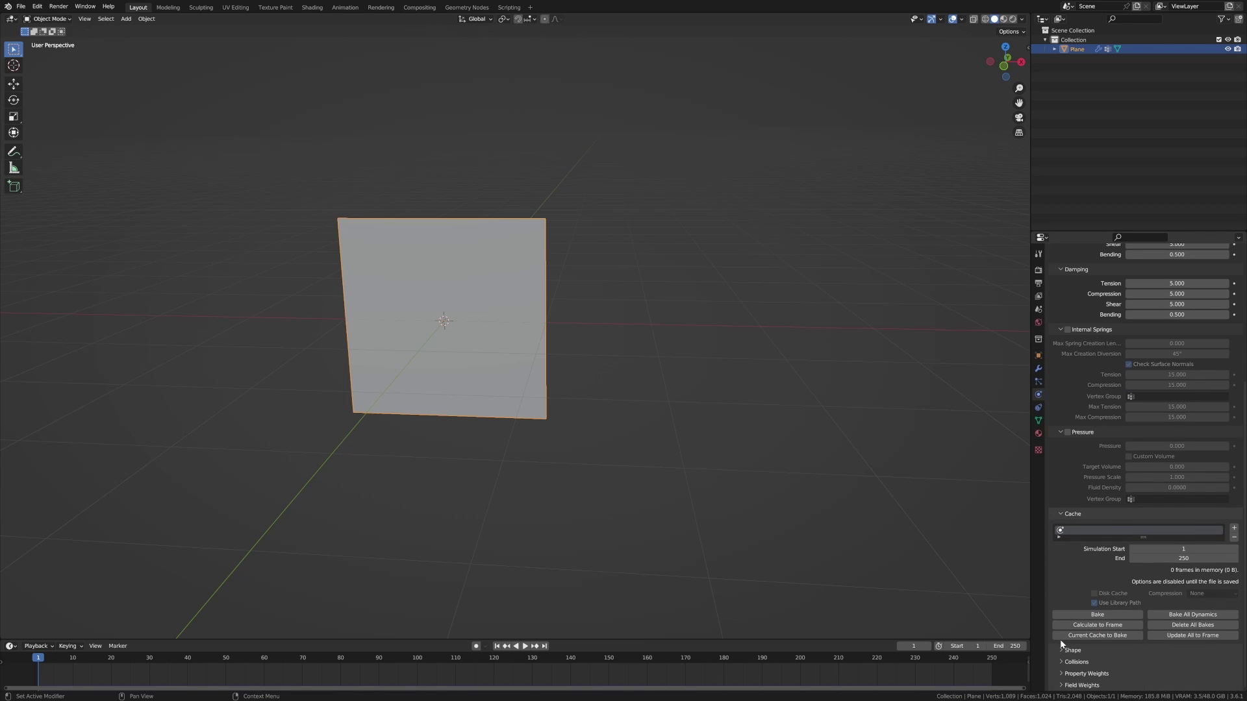
left_click(1060, 652)
scroll(1060, 651, "down", 3)
scroll(1060, 654, "down", 2)
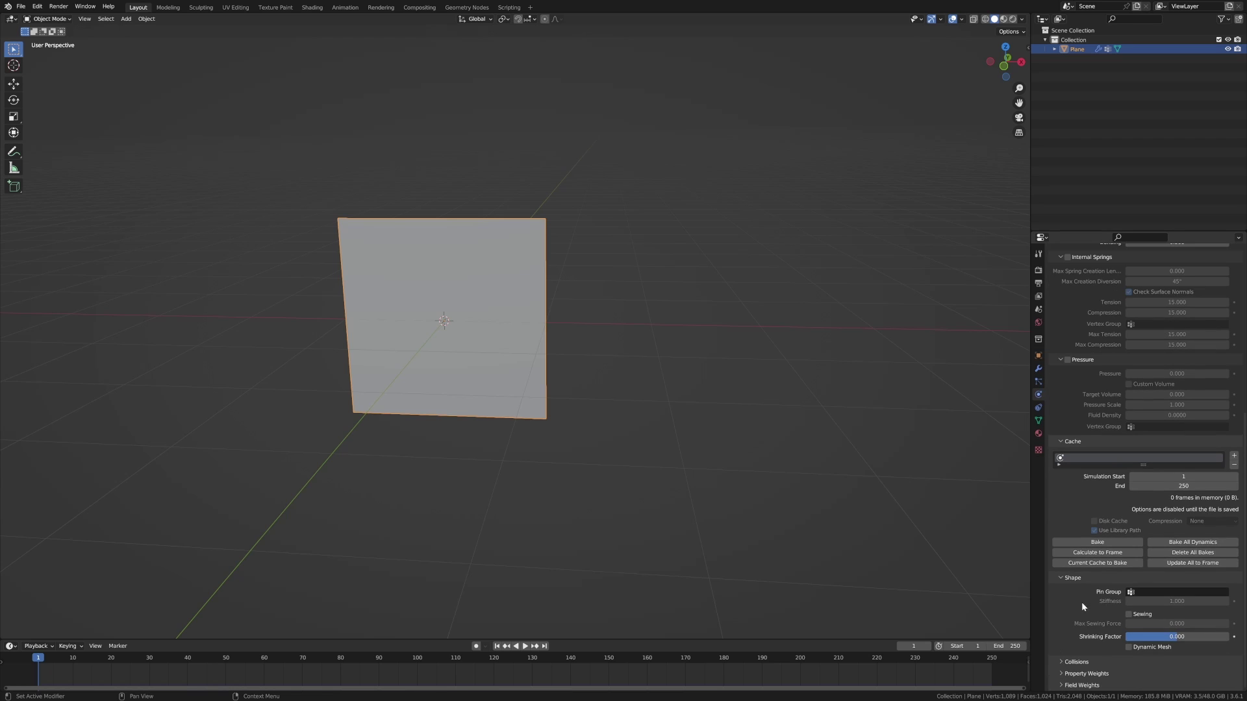
left_click(1143, 593)
left_click(1148, 606)
Play the cloth simulation, stop it, and examine the pinned plane from the side.
left_click(525, 646)
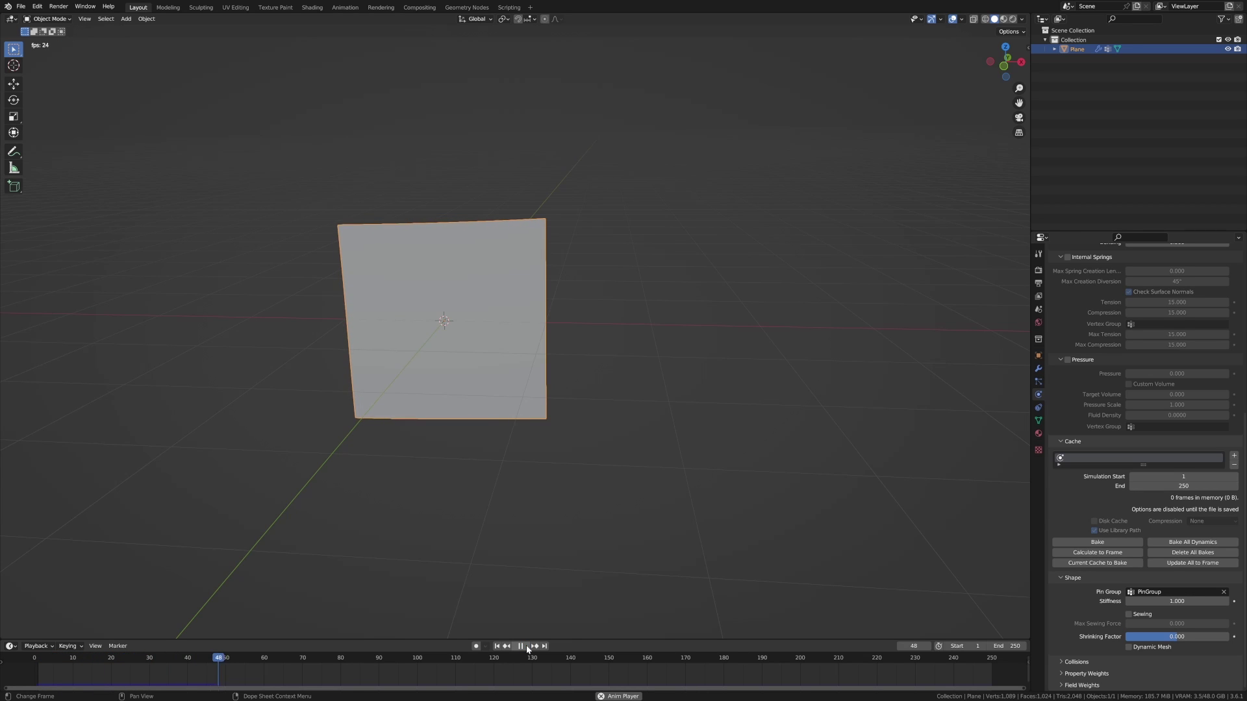
left_click(526, 646)
middle_click_drag(606, 518, 548, 453)
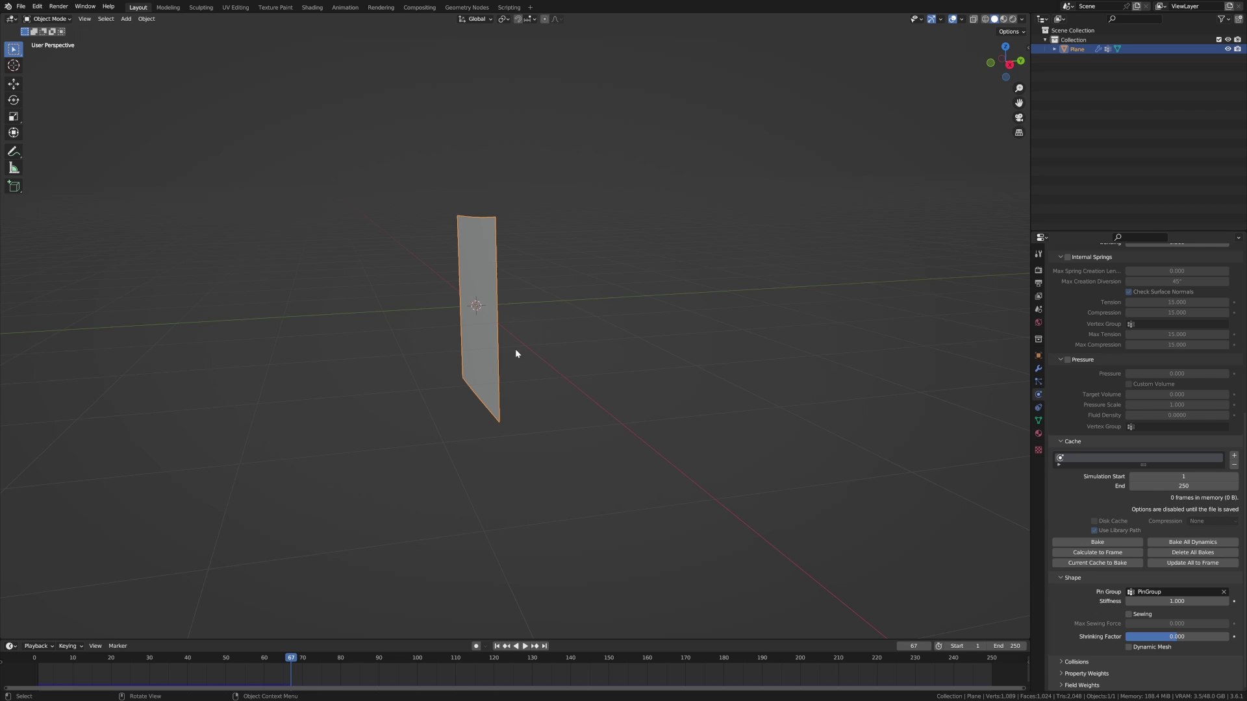
middle_click_drag(516, 348, 567, 462, "shift")
Tilt the plane's entire mesh about -4.25° around the X axis in Edit Mode and return to Object Mode.
key("Tab")
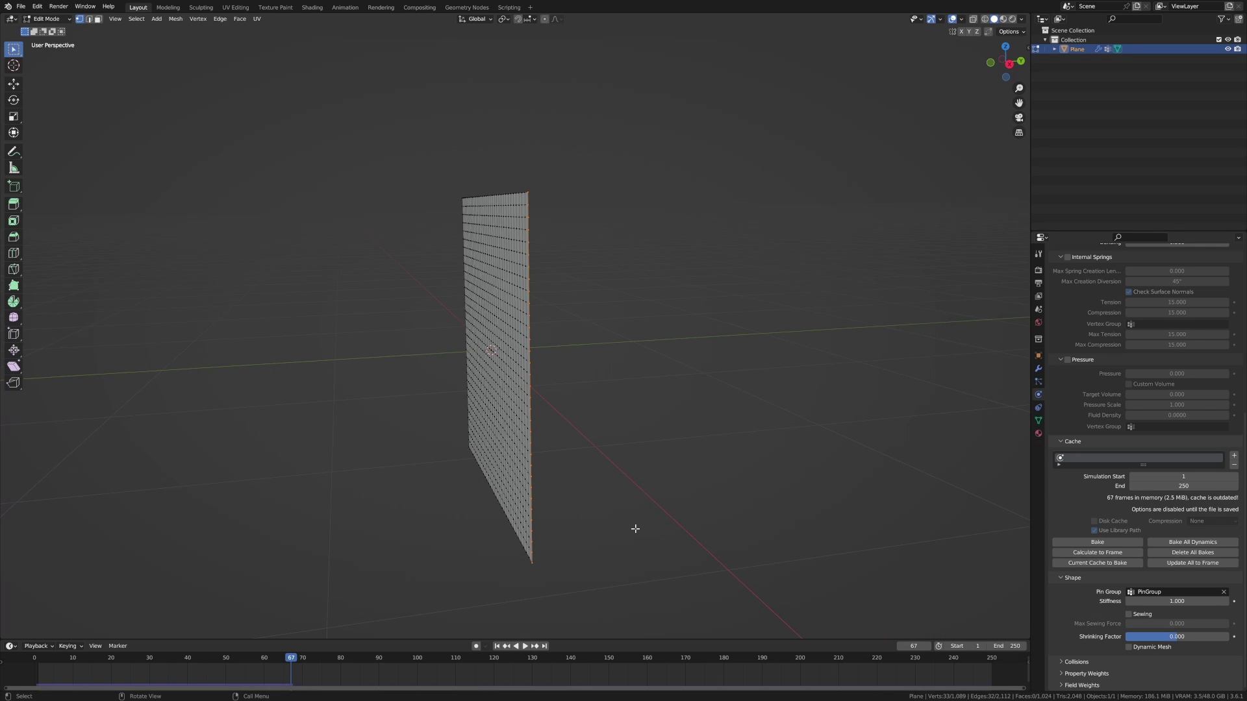
key("a")
key("r")
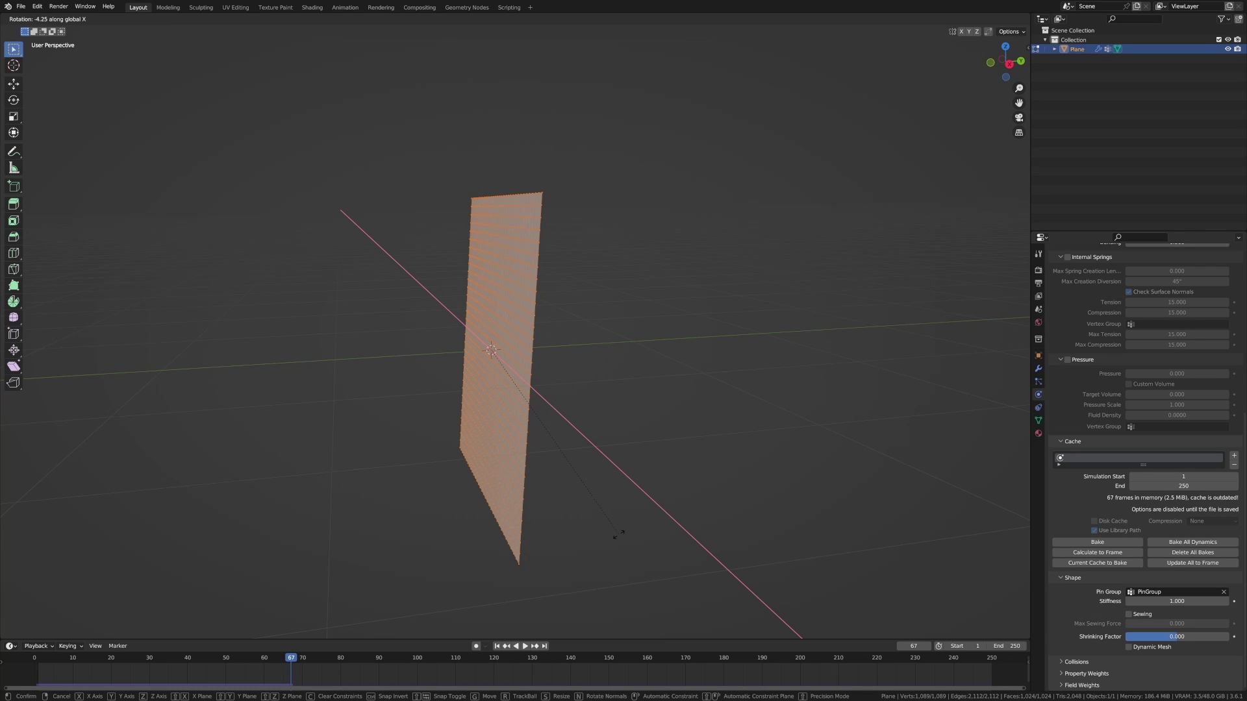
key("Escape")
key("Tab")
Replay the cloth simulation from frame 1, check how the fabric drapes, and rewind to the first frame.
left_click(498, 647)
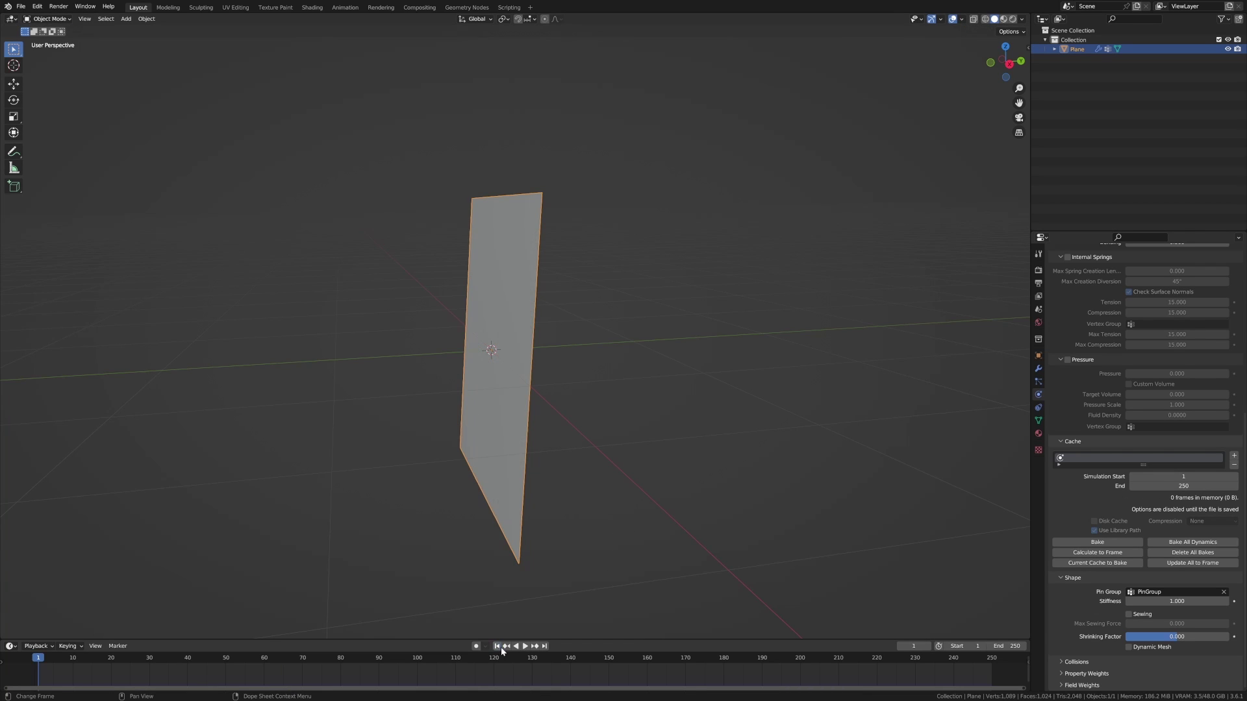
left_click(524, 646)
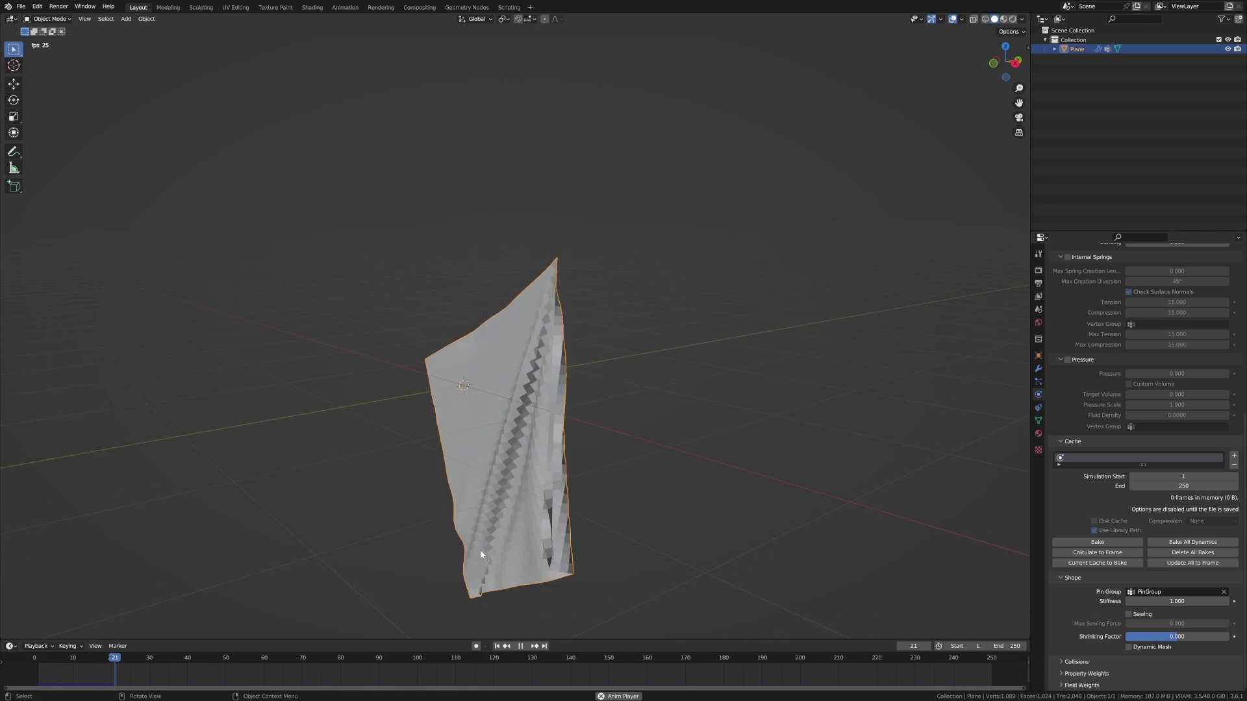
middle_click_drag(454, 554, 568, 545)
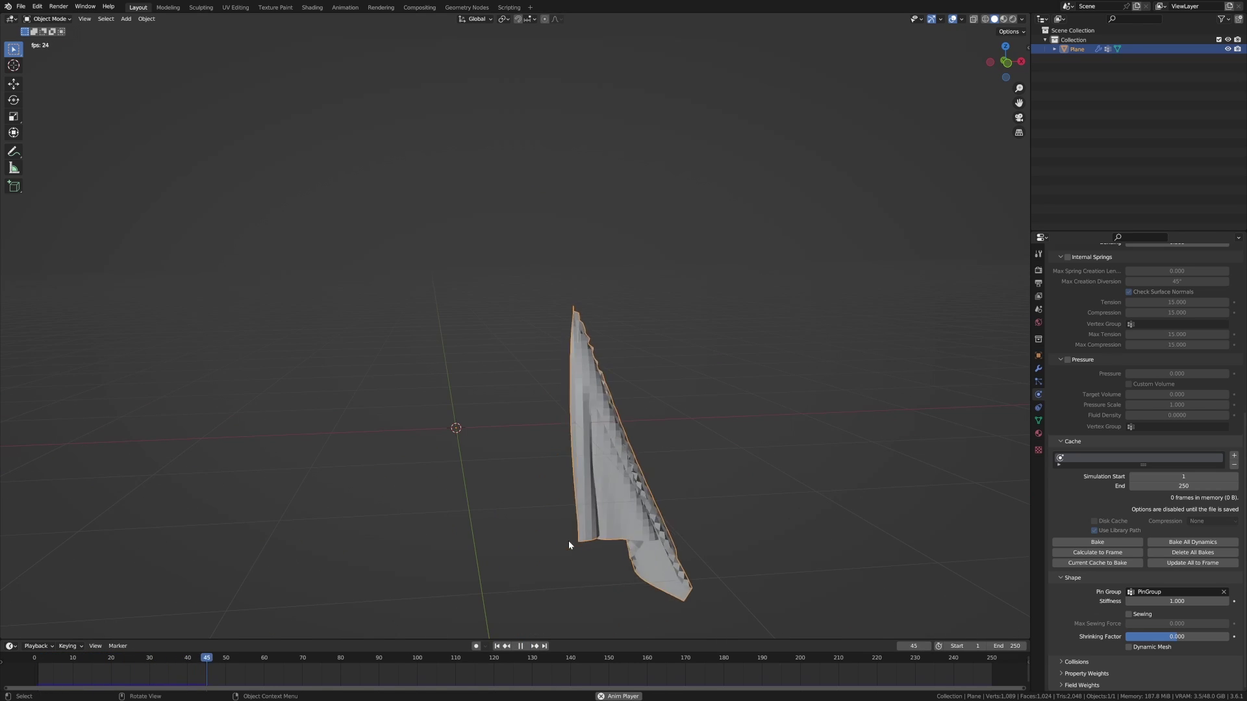
left_click(520, 647)
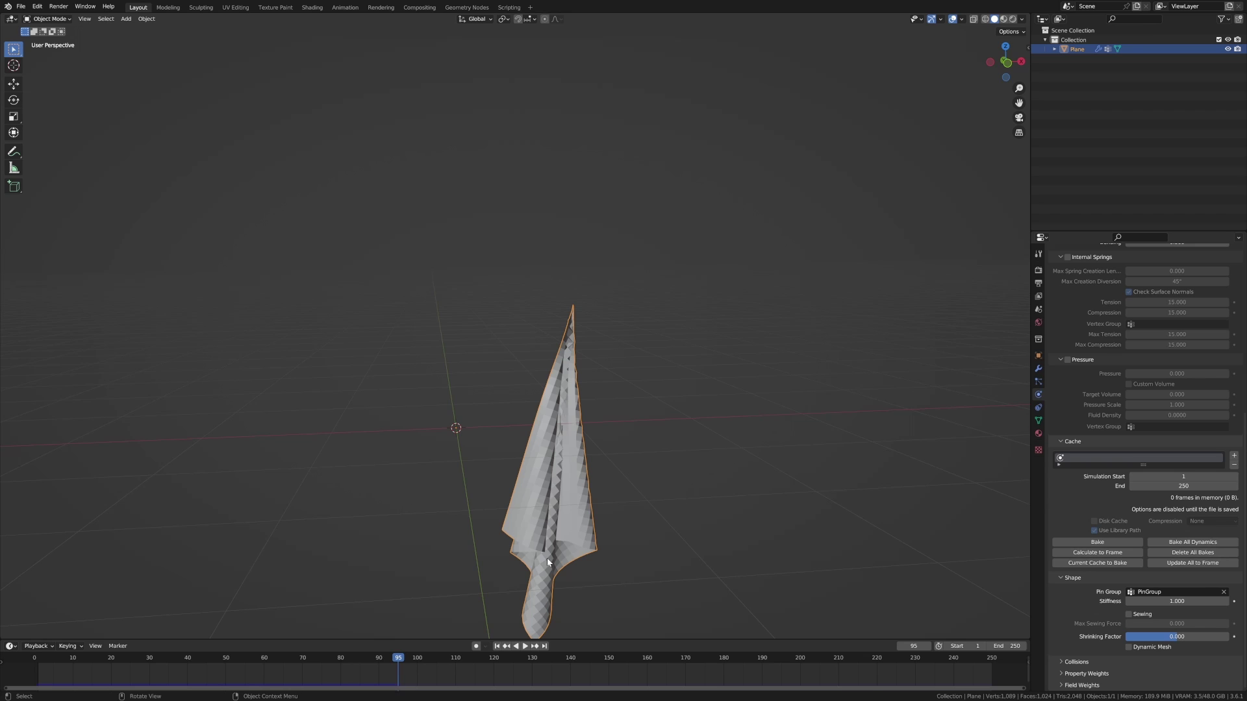
left_click(497, 646)
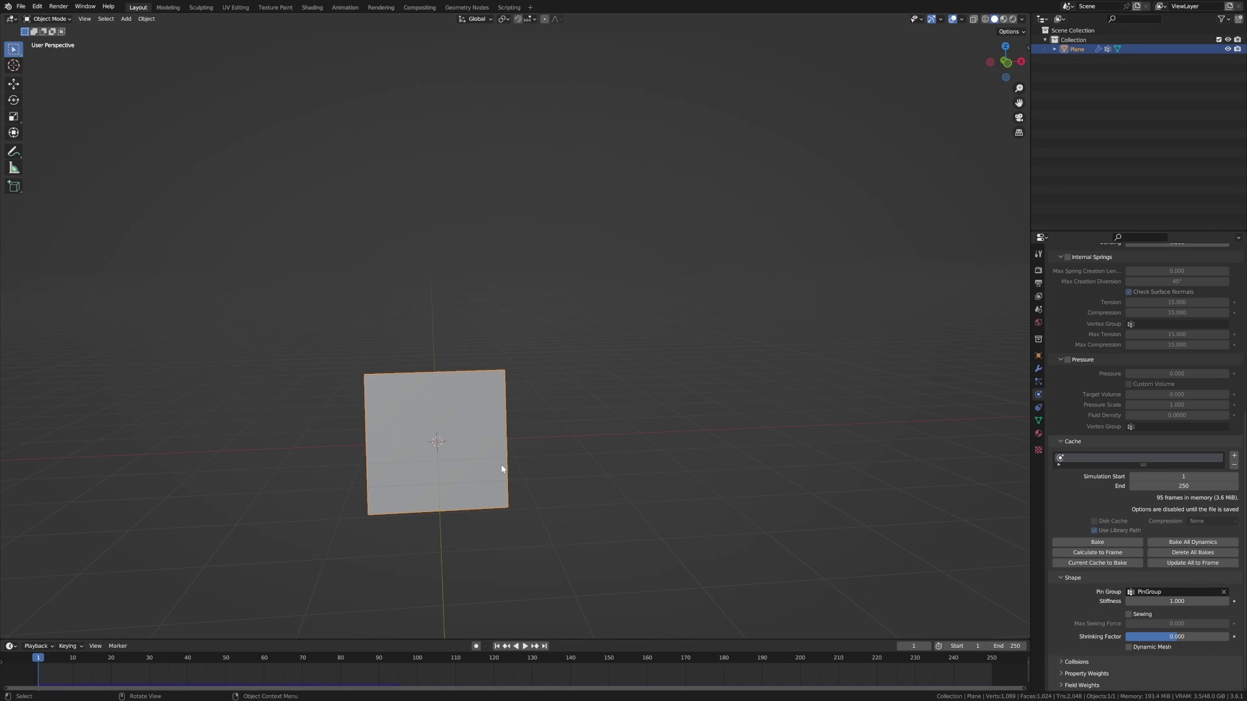
Add a Wind force field to the scene at the origin.
middle_click_drag(534, 475, 537, 430, "shift")
scroll(536, 430, "up", 1)
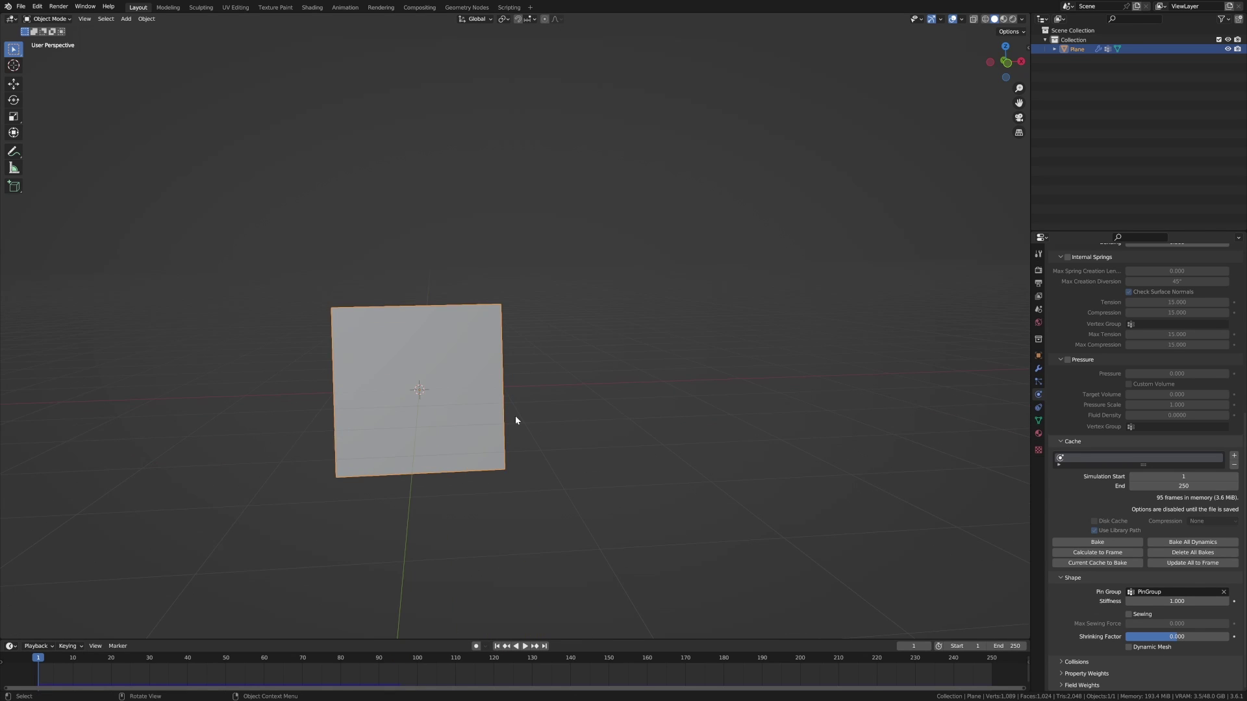
middle_click_drag(413, 473, 450, 439, "shift")
scroll(495, 437, "down", 2)
key("shift+a")
mouse_move(494, 439)
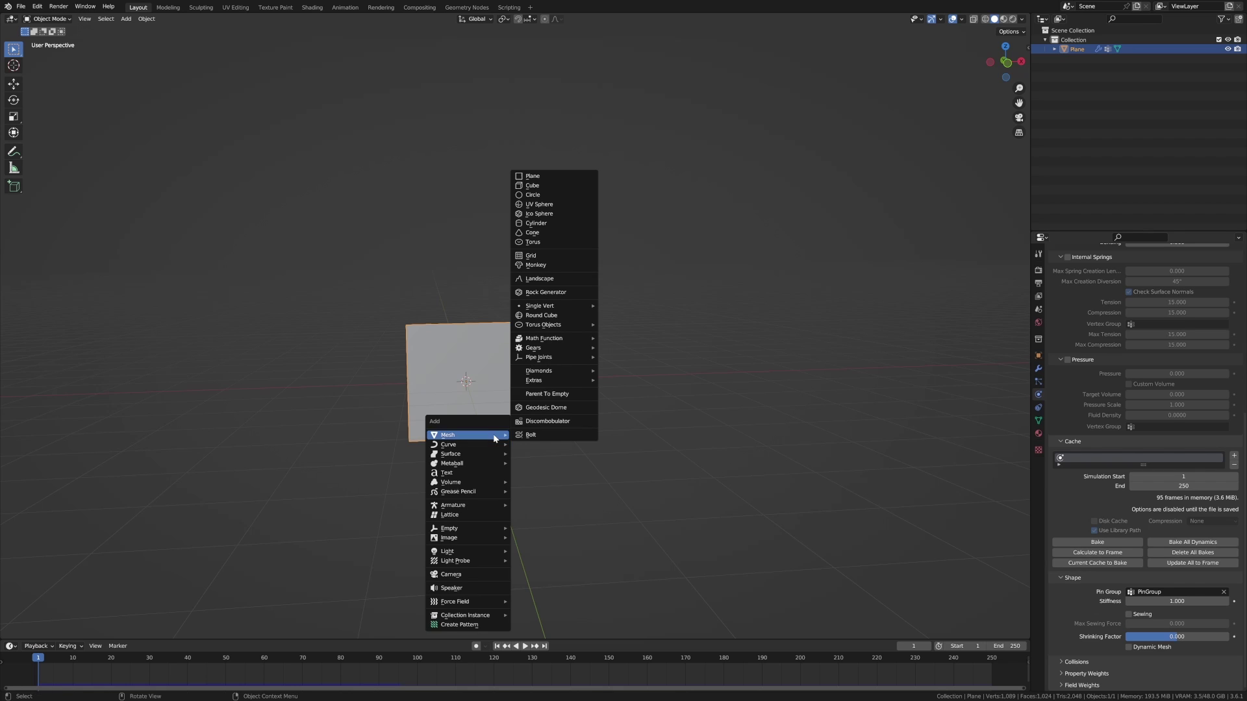
mouse_move(497, 602)
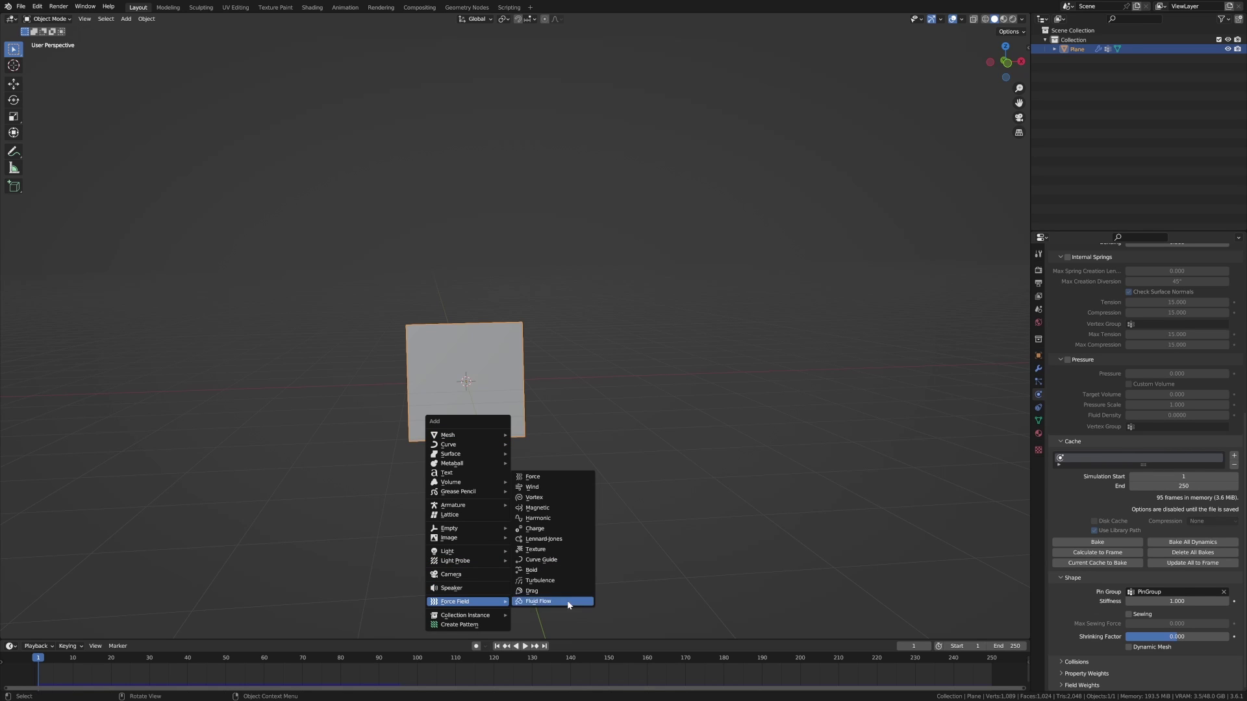
left_click(533, 487)
Rotate the wind force field -90° around the Y axis.
type("r")
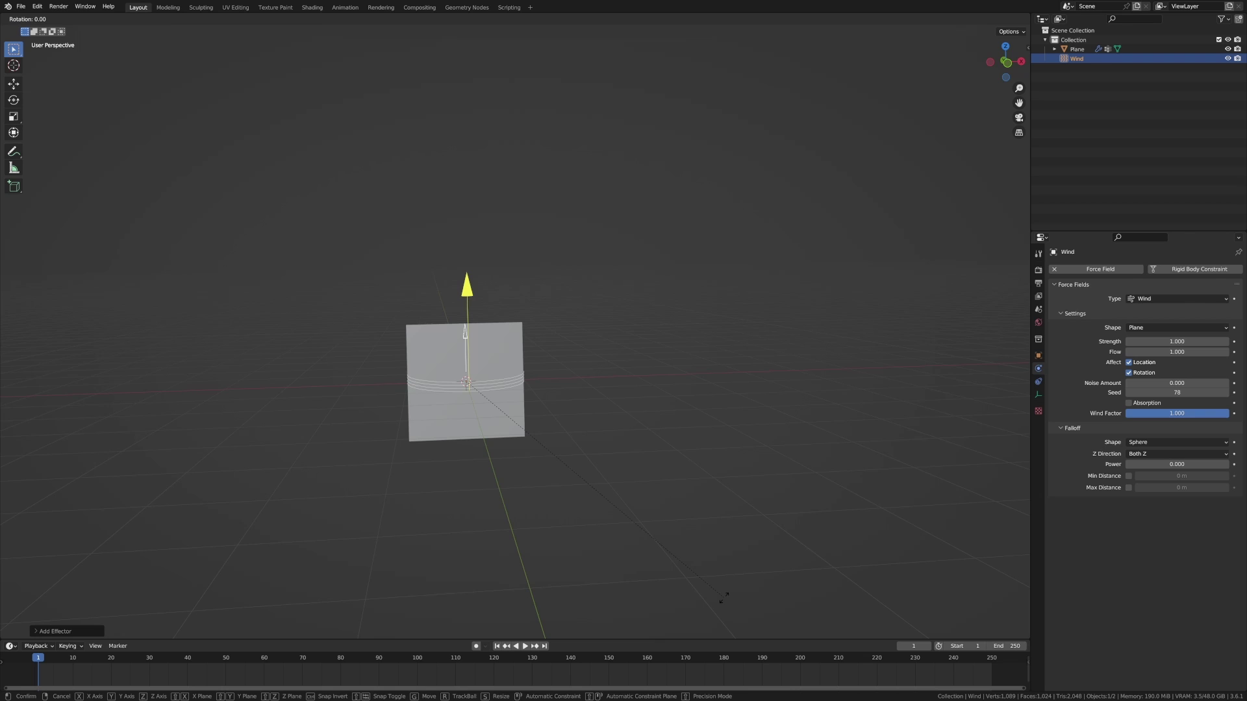
type("y90")
key("minus")
key("Return")
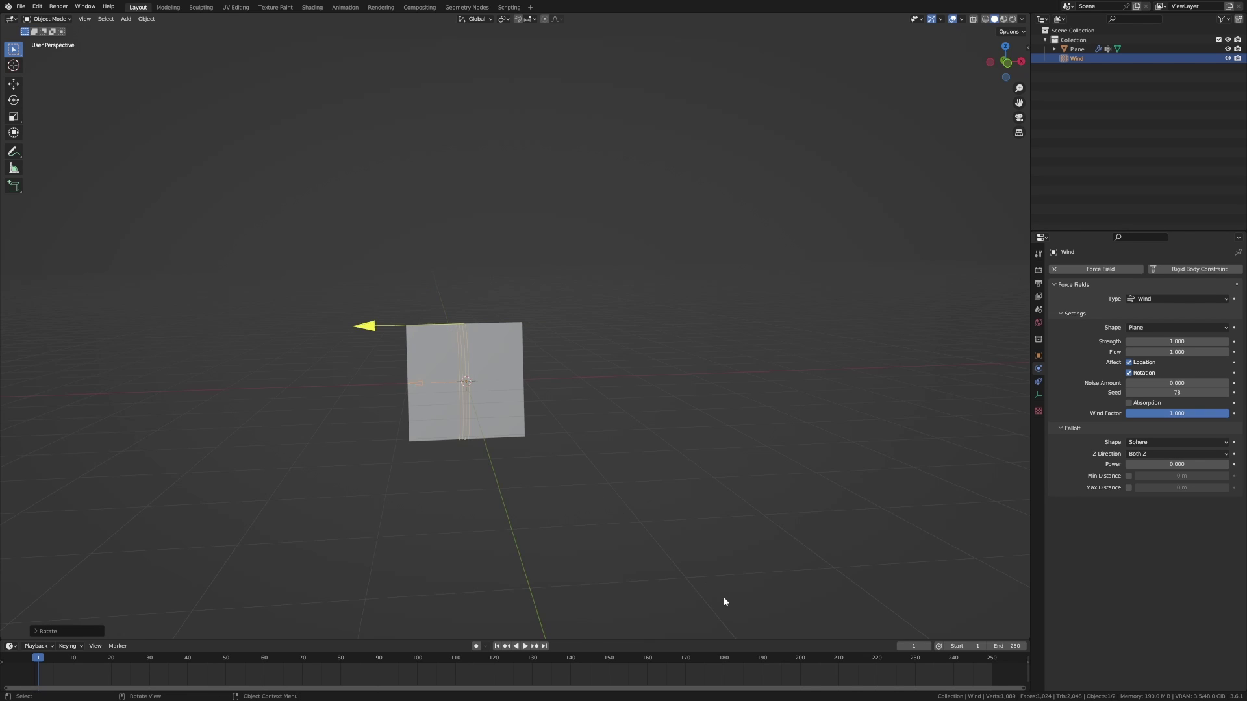
From the top view, move the wind diagonally toward positive X and Y, and rotate it to aim at the plane.
key("KP_7")
key("h")
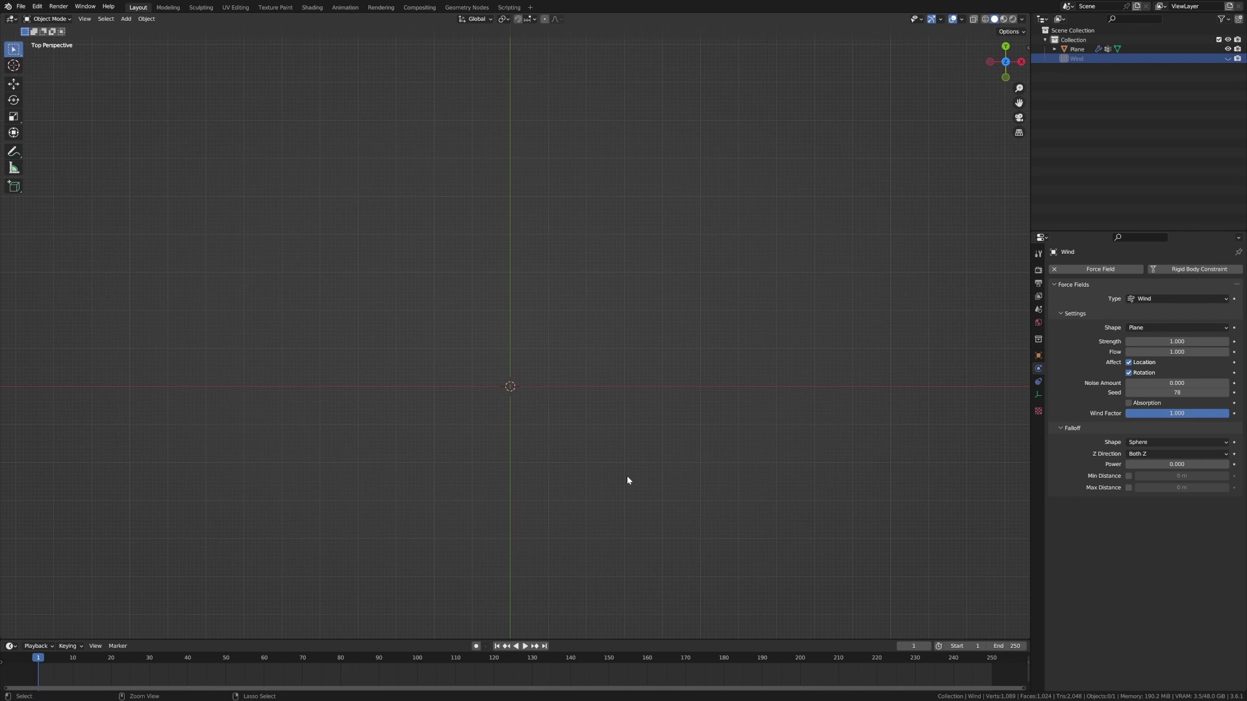
key("ctrl+z")
key("g")
left_click(709, 406)
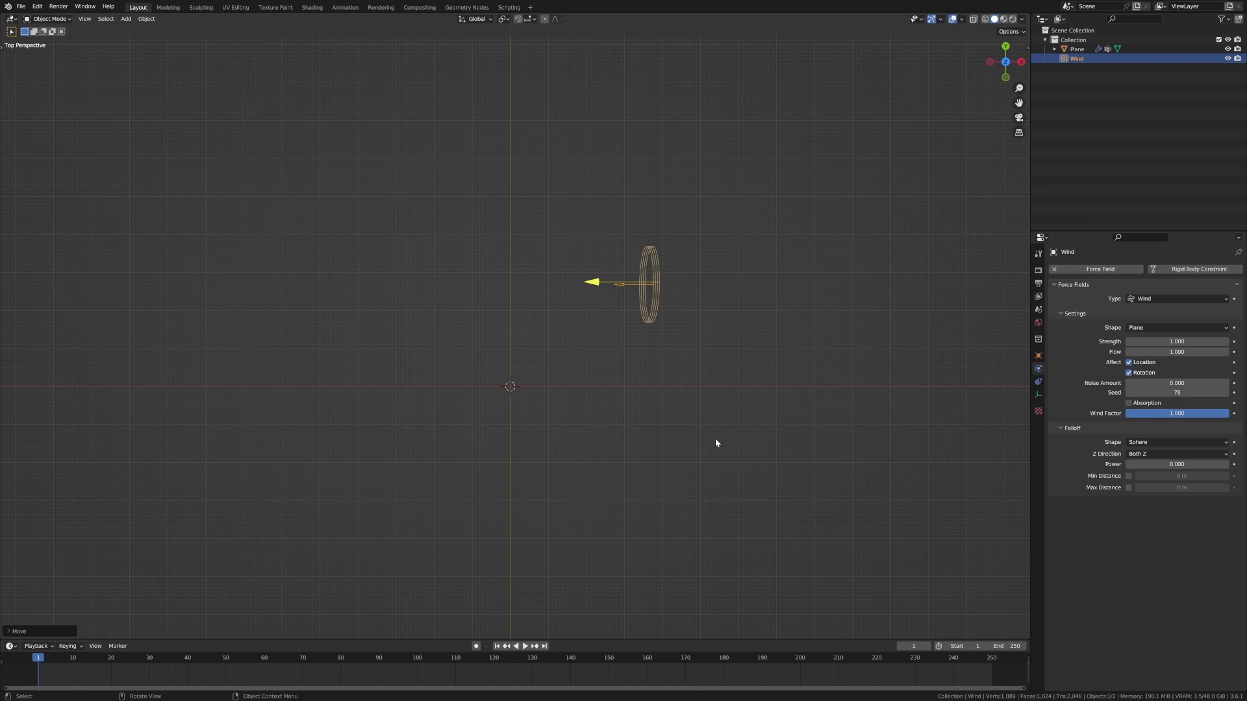
key("t")
key("r")
left_click(727, 479)
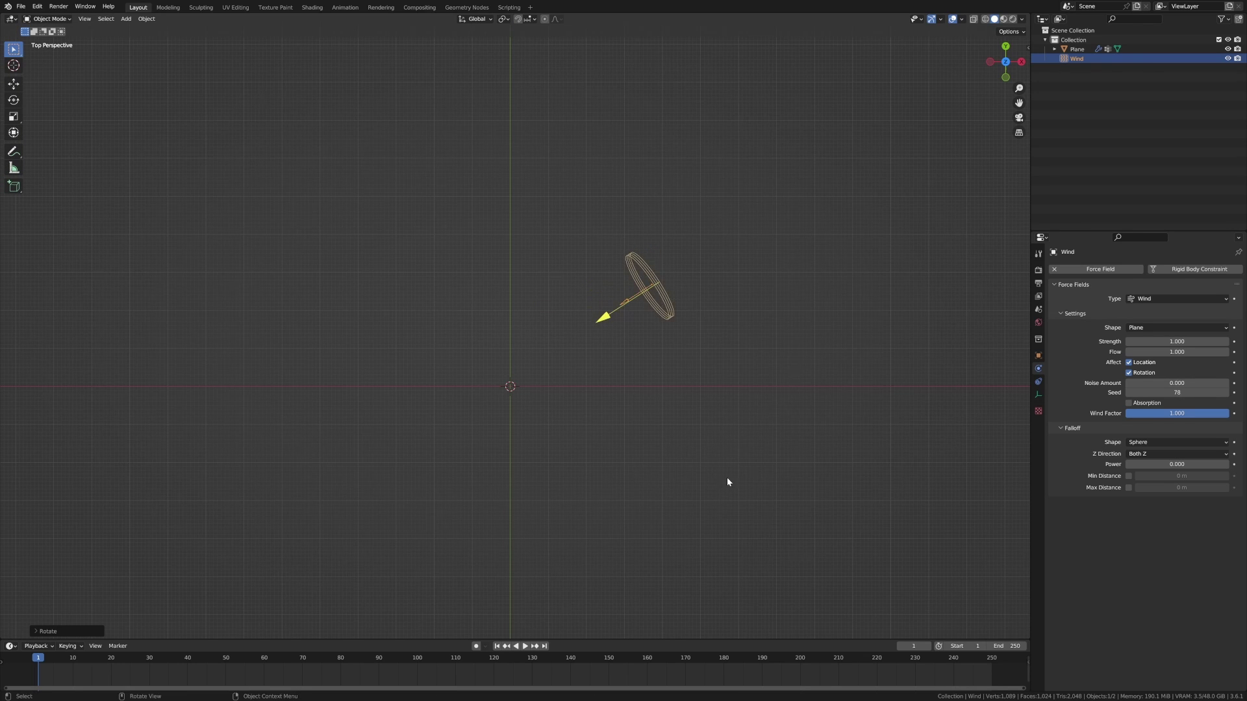
Set the wind force field's strength to 5000.
middle_click_drag(727, 477, 699, 414)
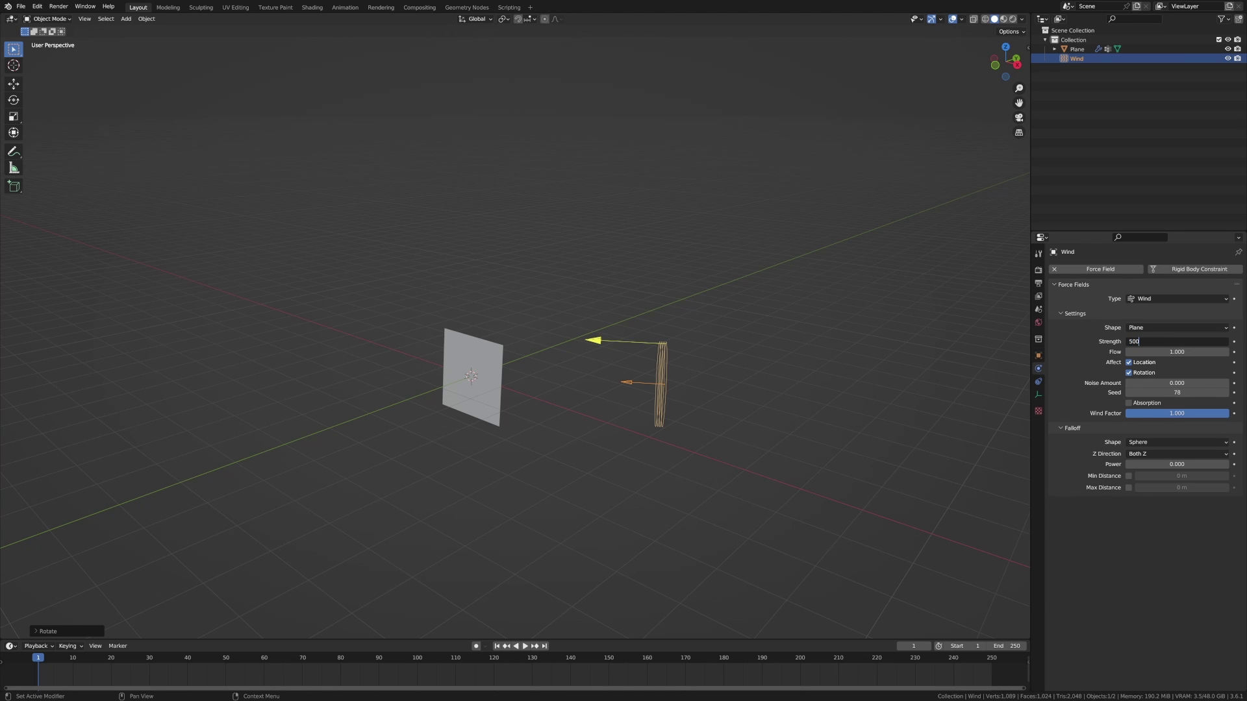
type("0")
key("Return")
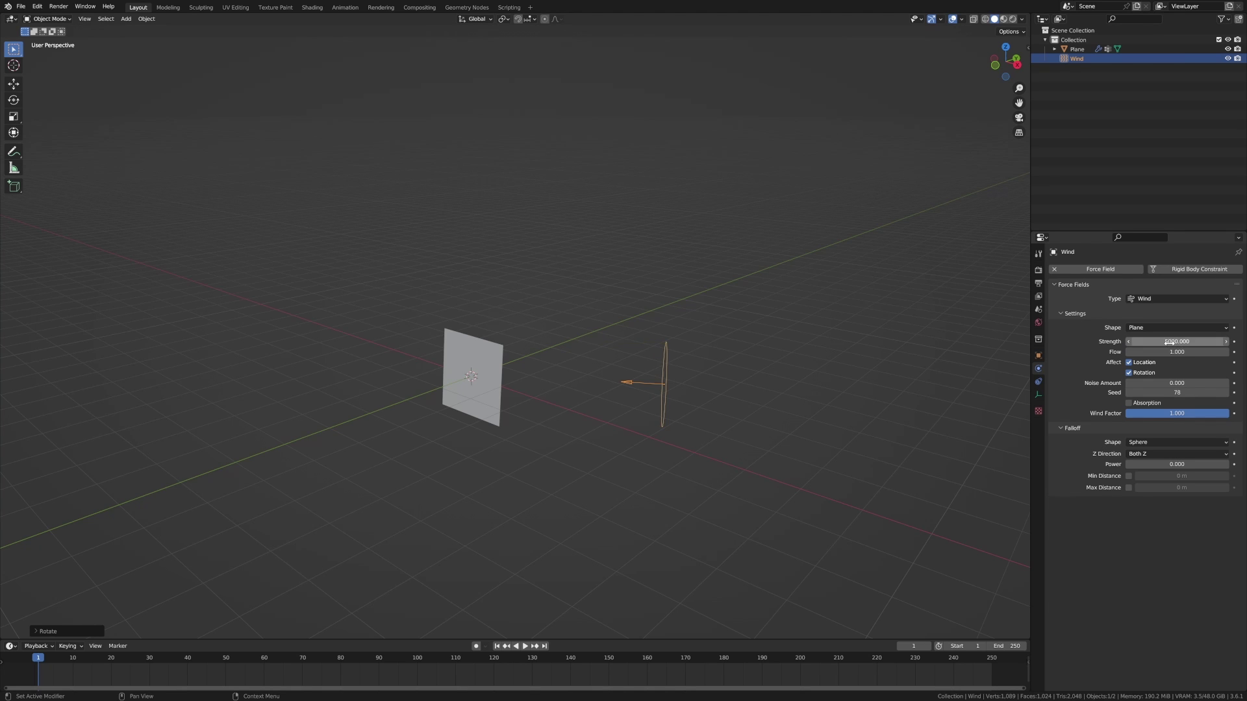
From the top view, move the wind force field diagonally farther away from the cloth plane.
key("KP_7")
key("g")
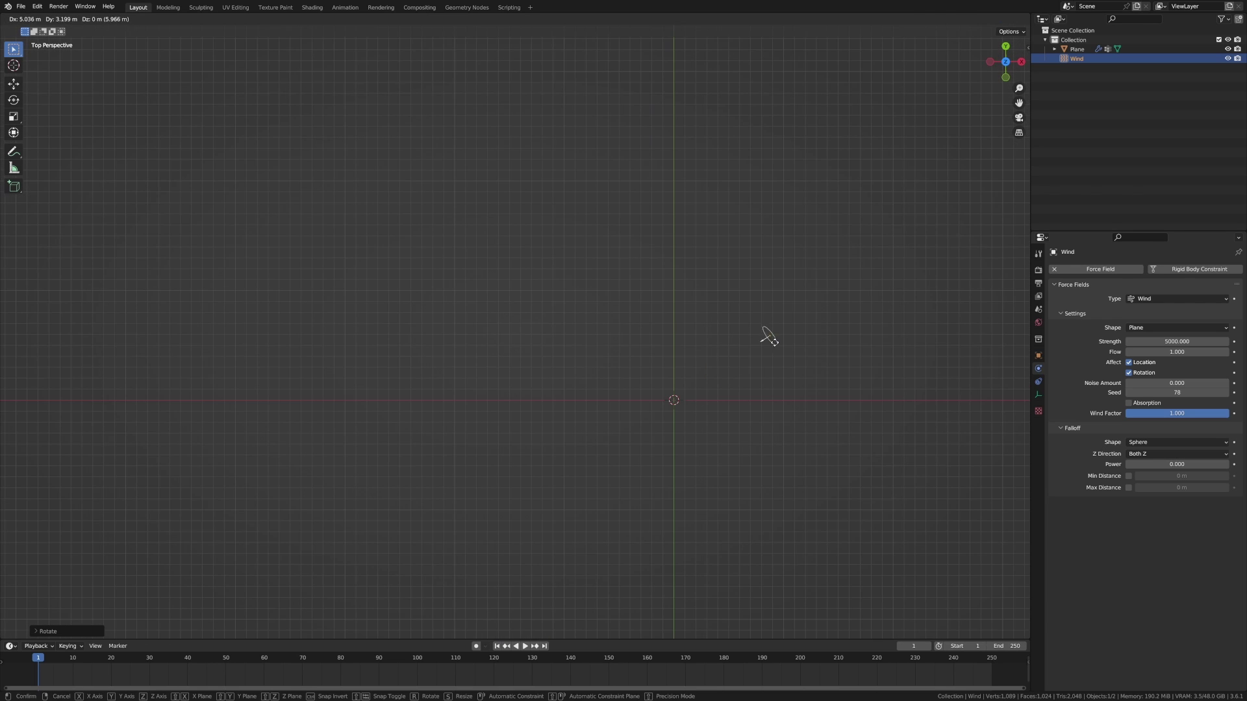
left_click(810, 300)
middle_click_drag(810, 301, 675, 389)
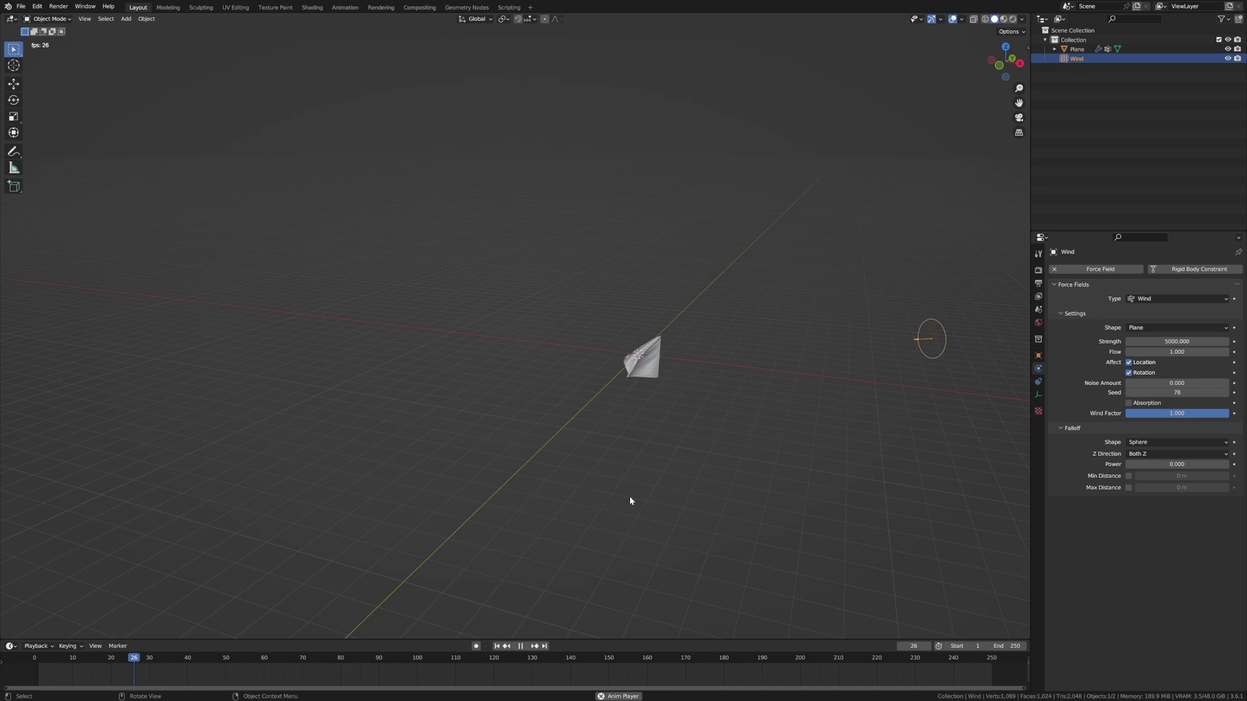
Enable self collisions and disable object collisions in the plane's cloth physics.
mouse_move(637, 495)
middle_mouse_down()
mouse_move(763, 430)
mouse_move(644, 487)
middle_mouse_up()
scroll(640, 482, "up", 4)
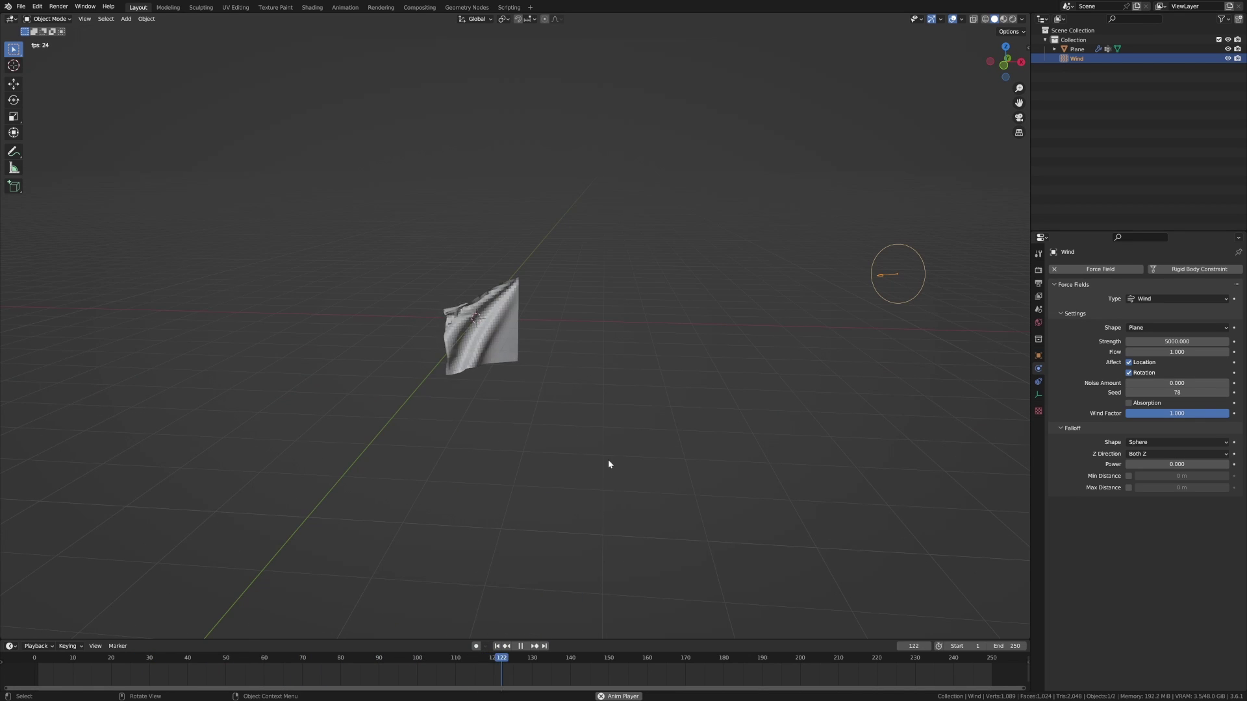
left_click(476, 345)
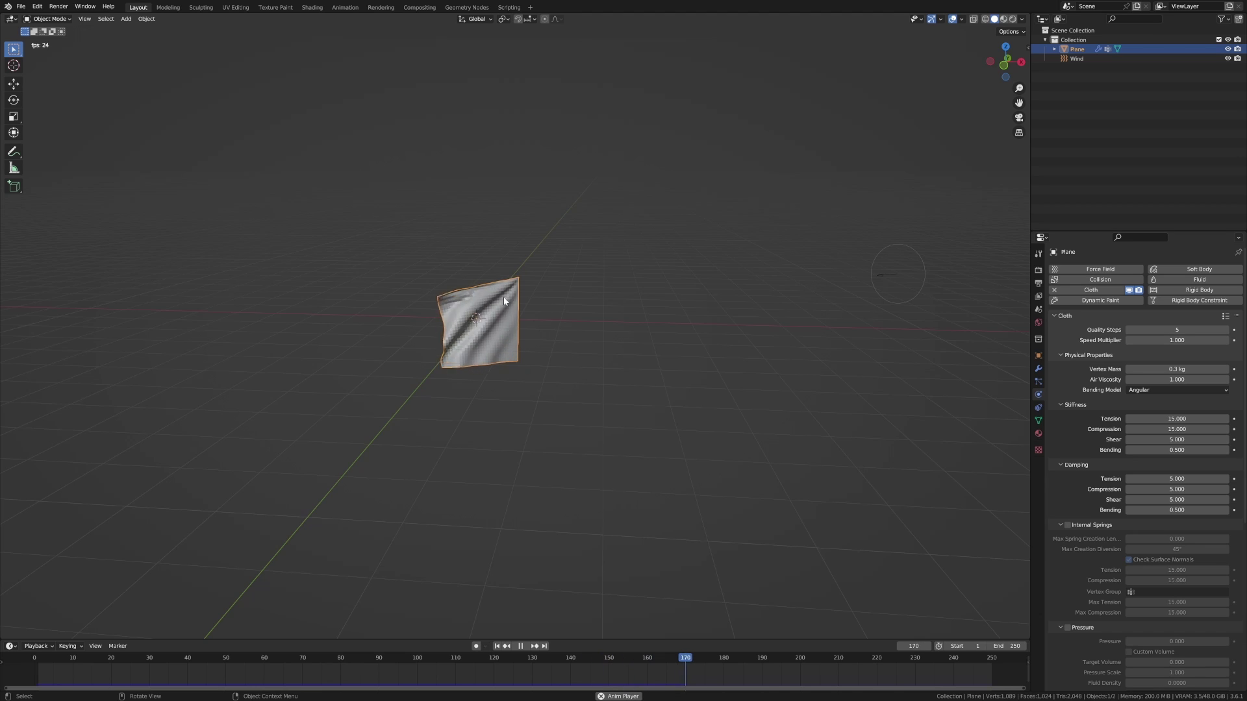
scroll(1066, 520, "down", 3)
scroll(1065, 516, "down", 7)
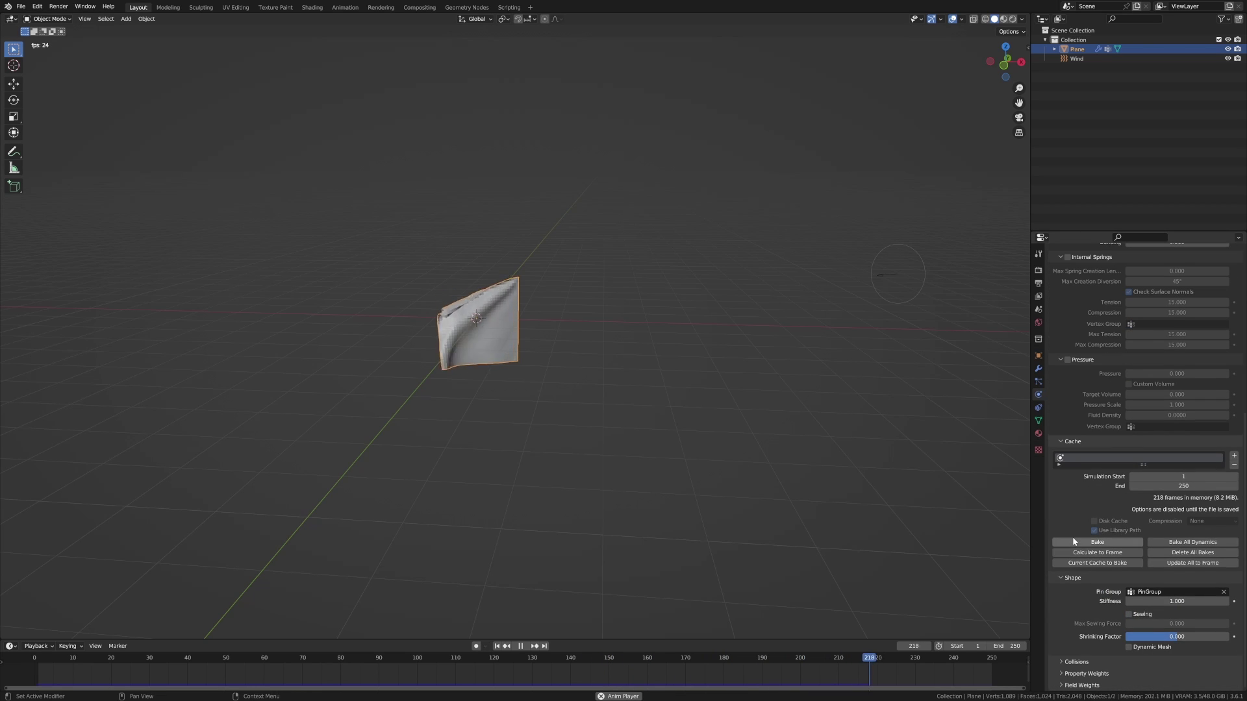
scroll(1061, 650, "down", 5)
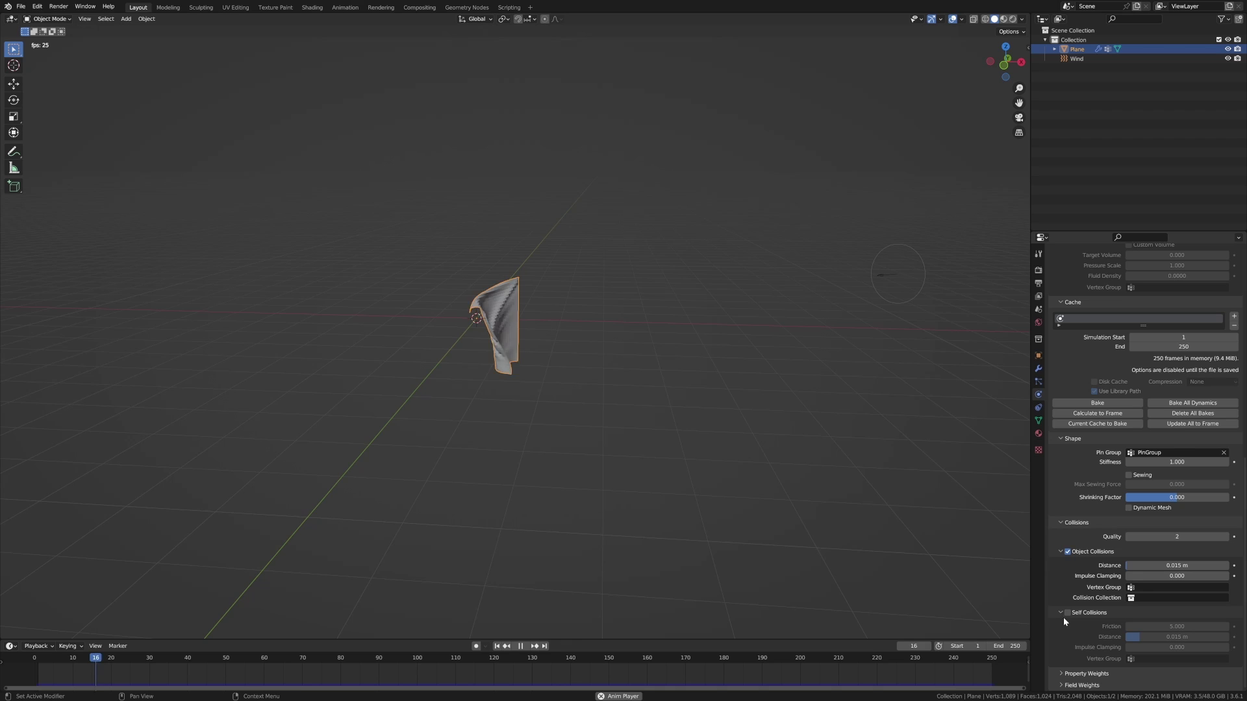
left_click(1067, 612)
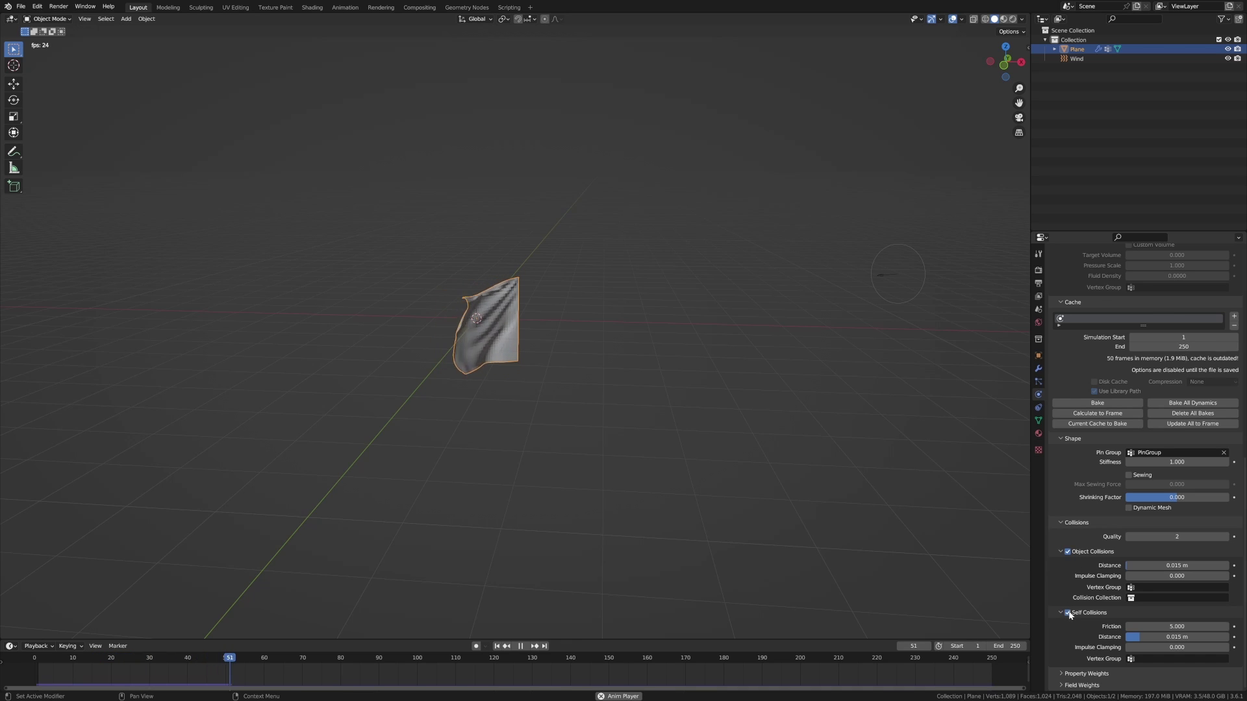
left_click(1068, 552)
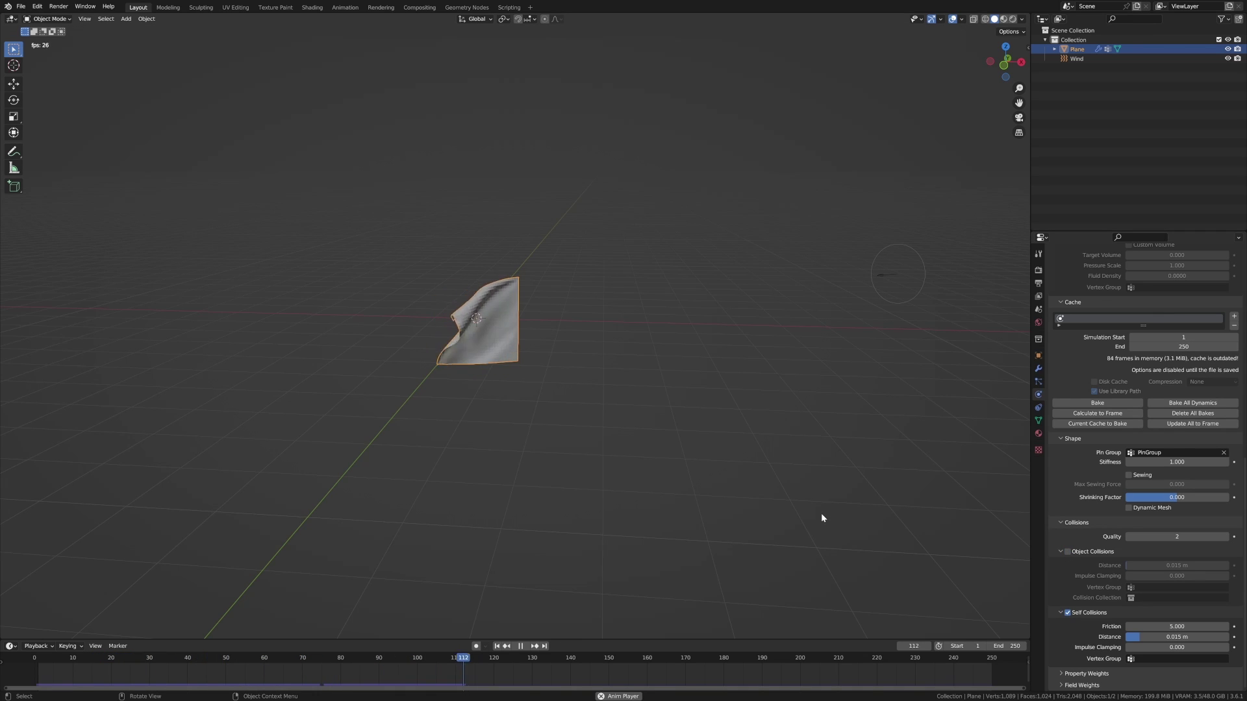
Apply smooth shading to the cloth plane.
right_click(490, 330)
left_click(489, 329)
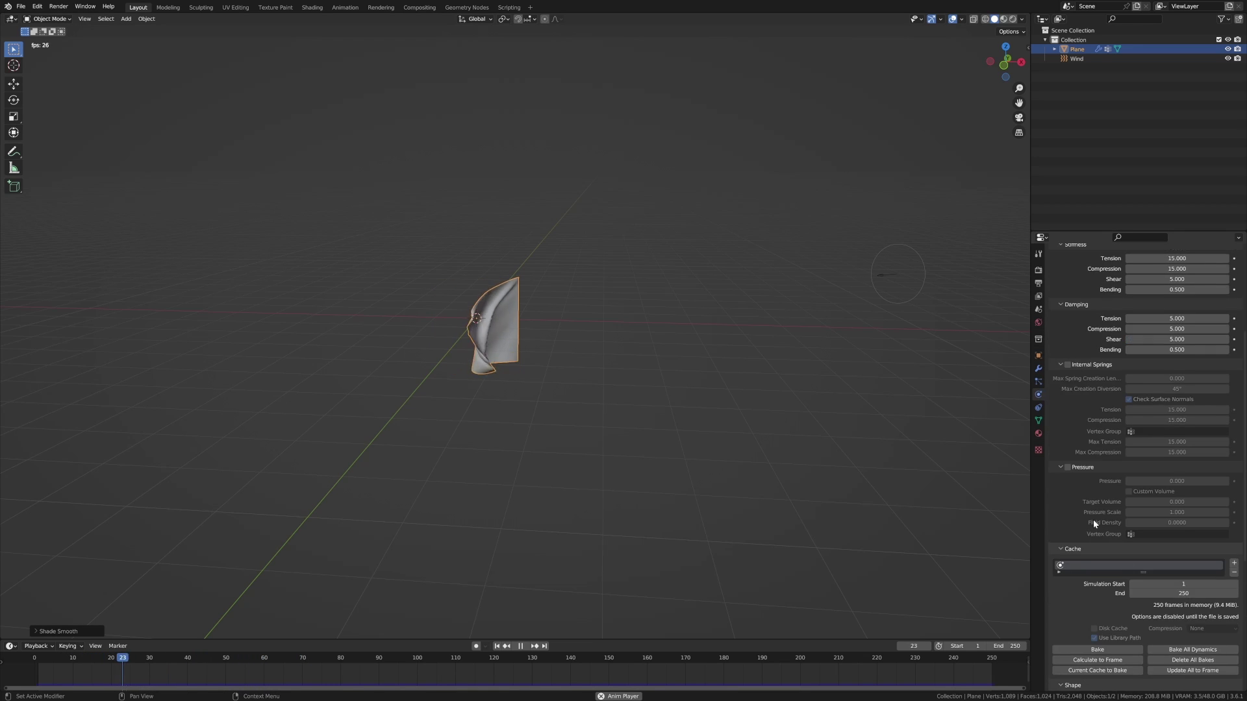
Set the cloth's tension, compression, shear and bending stiffness all to 1.
scroll(1093, 520, "up", 5)
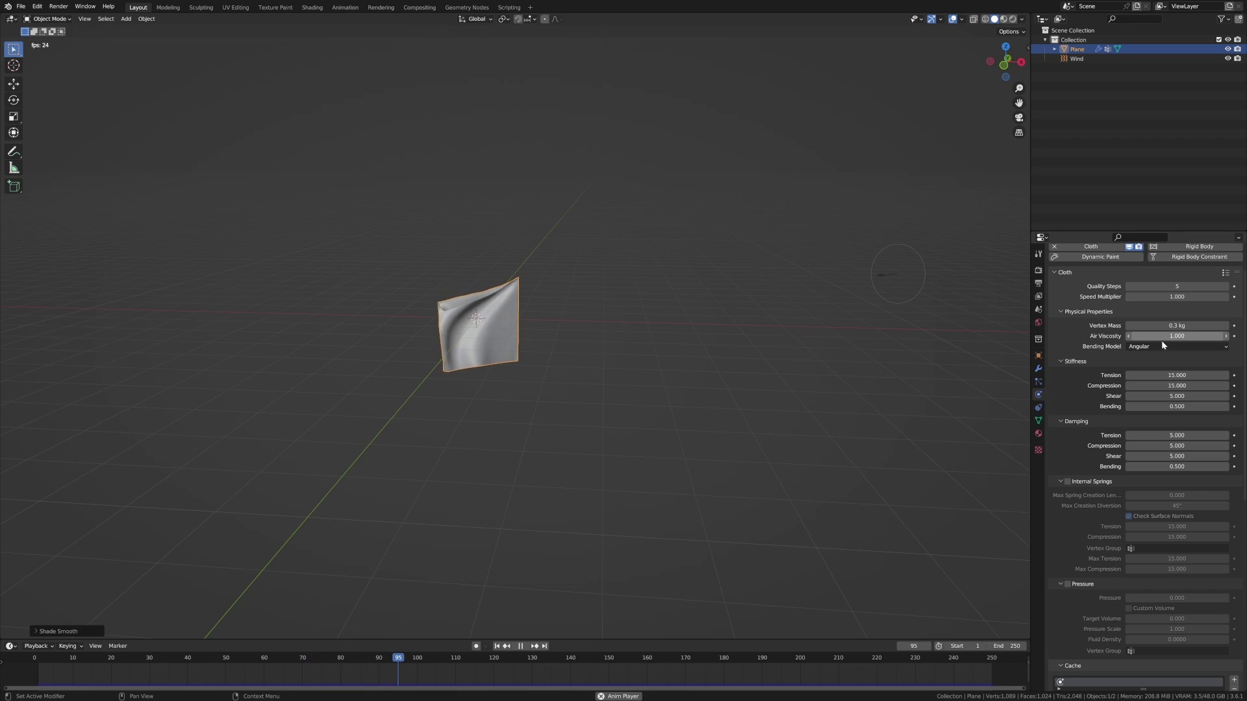
left_click(1174, 375)
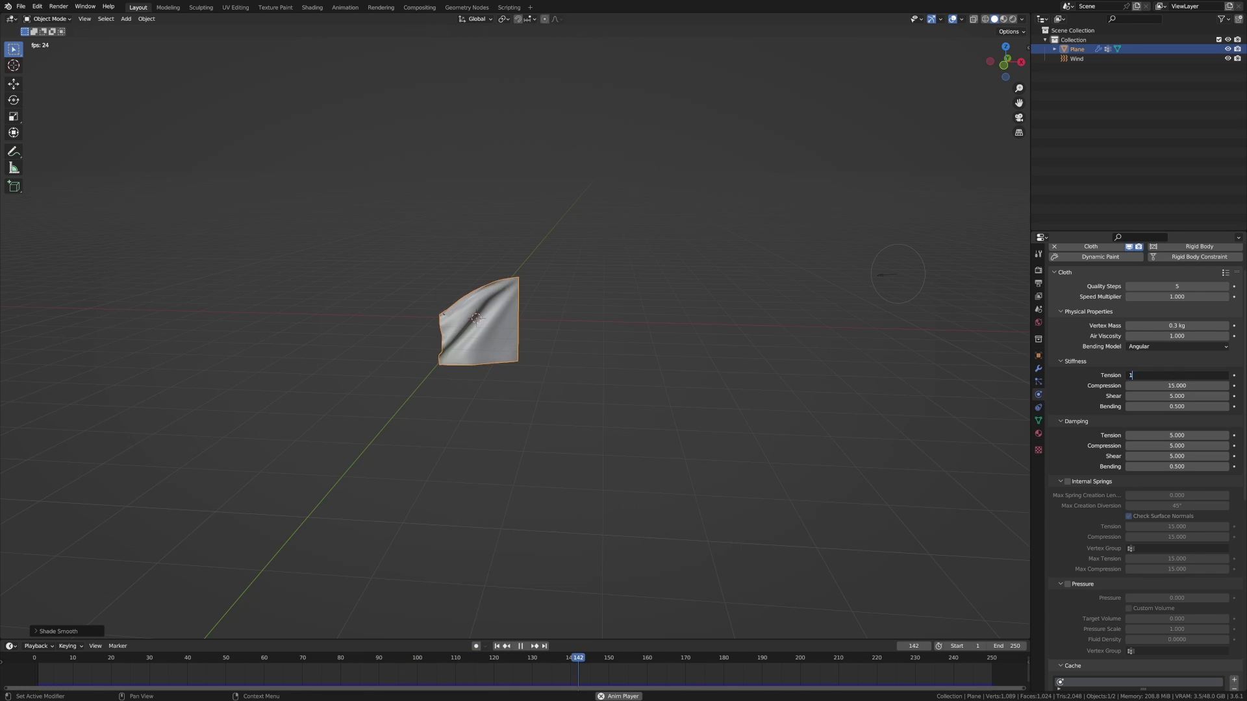
type("1")
key("Tab")
type("1")
key("Tab")
type("1")
key("Tab")
type("1")
key("Return")
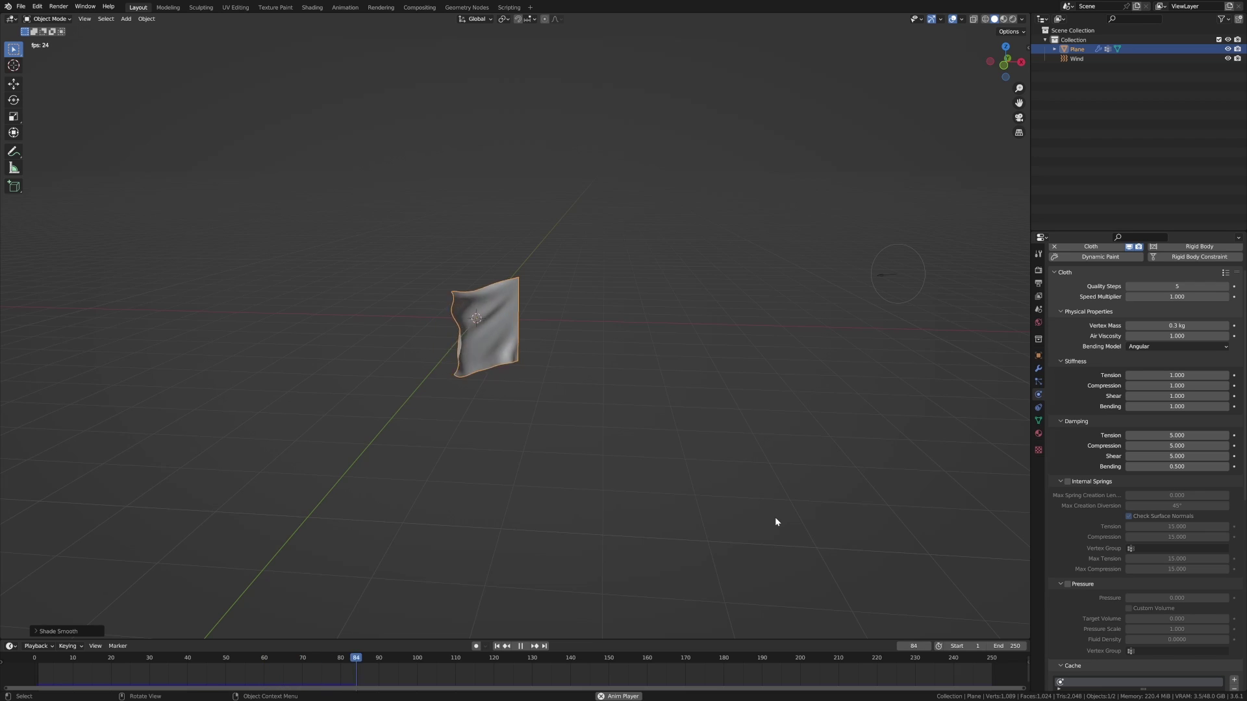
Stop the playback and set the cloth cache's simulation end to frame 500.
key("space")
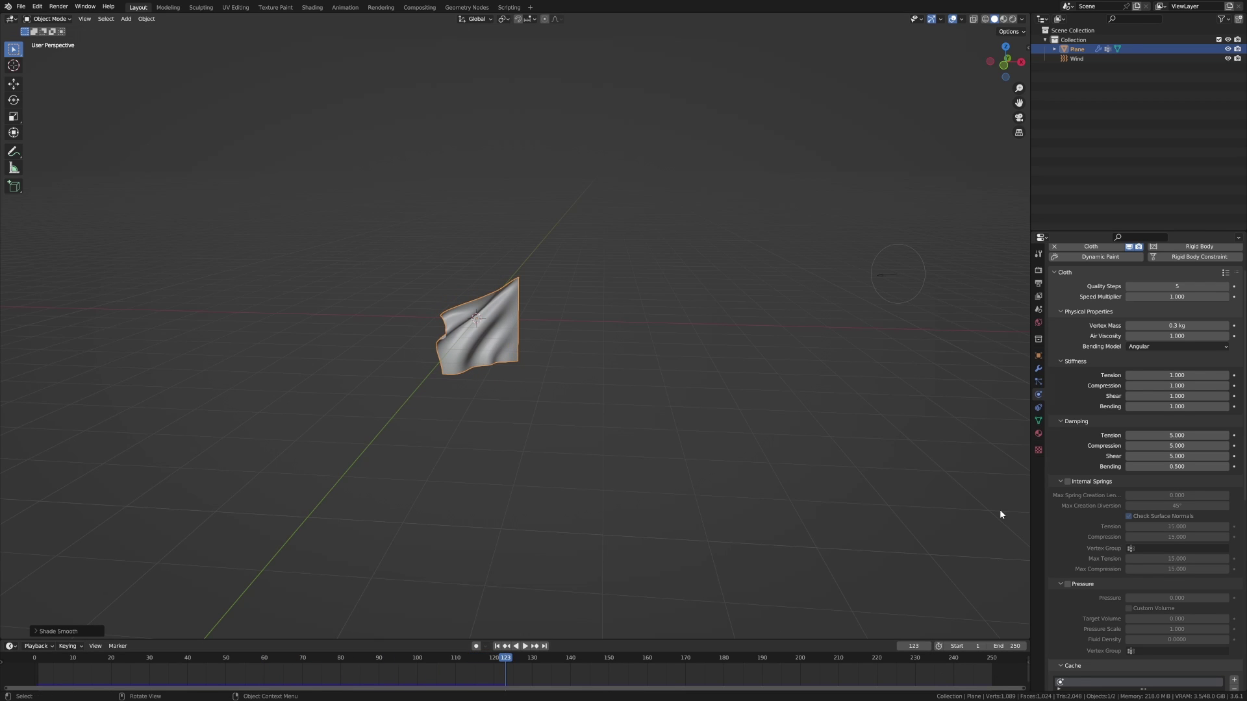
scroll(1089, 562, "down", 5)
scroll(1087, 561, "down", 2)
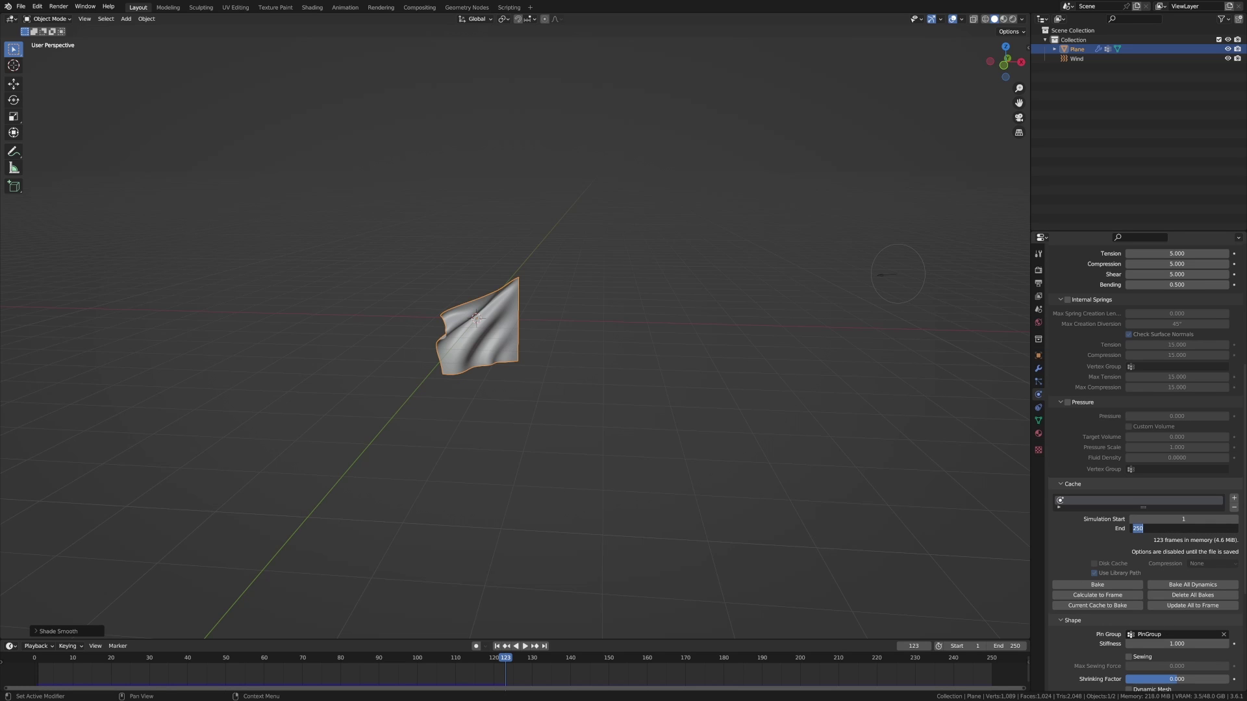
key("Return")
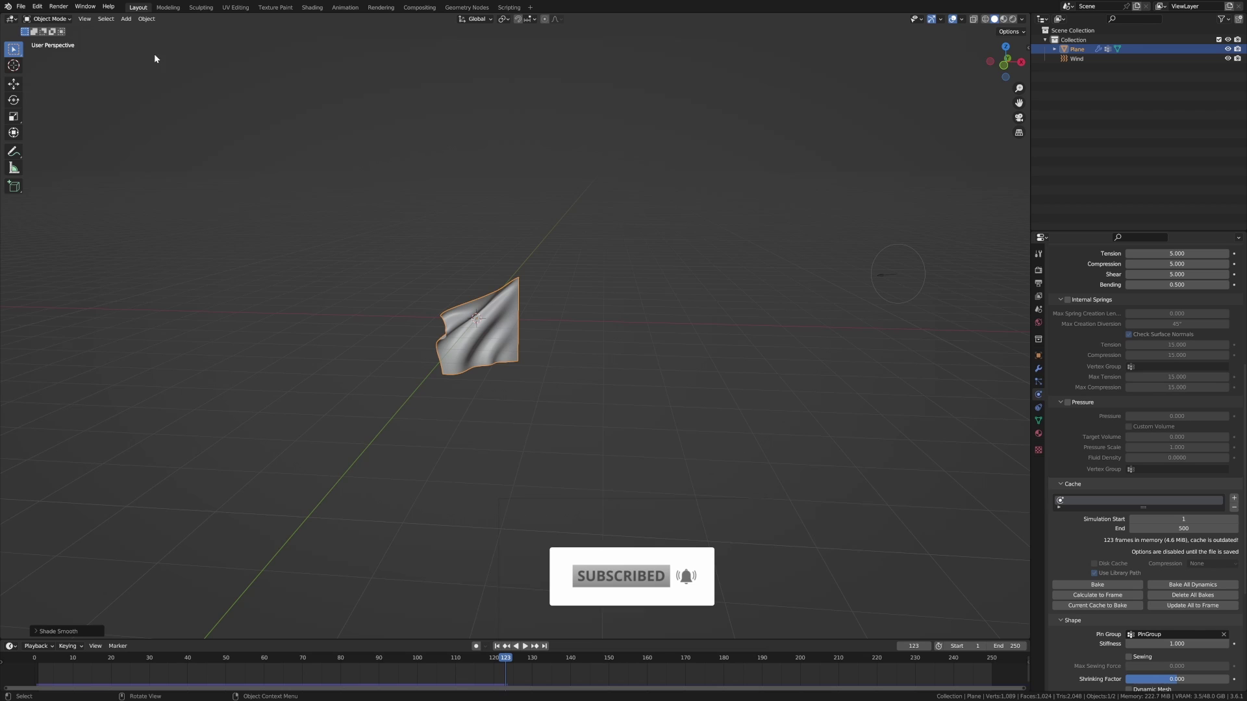
Save the project as Flag.blend and bake all dynamics for the cloth simulation.
left_click(21, 7)
left_click(52, 82)
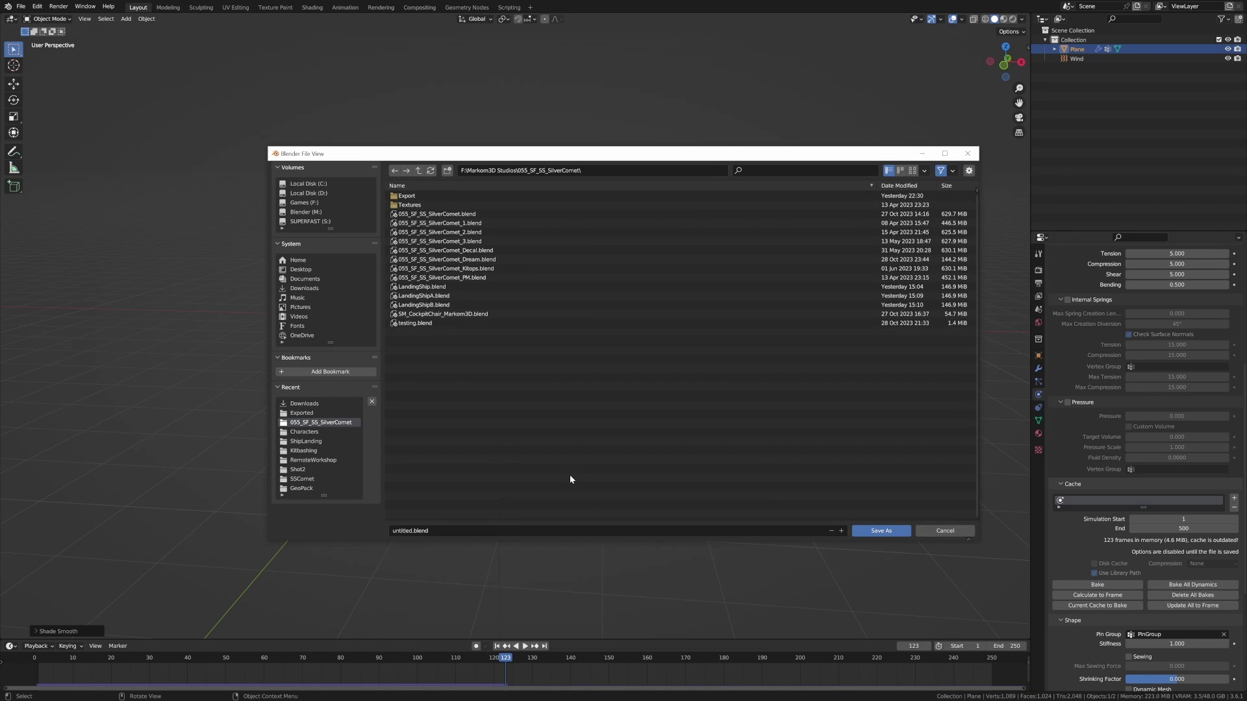
left_click(462, 531)
left_click(1182, 572)
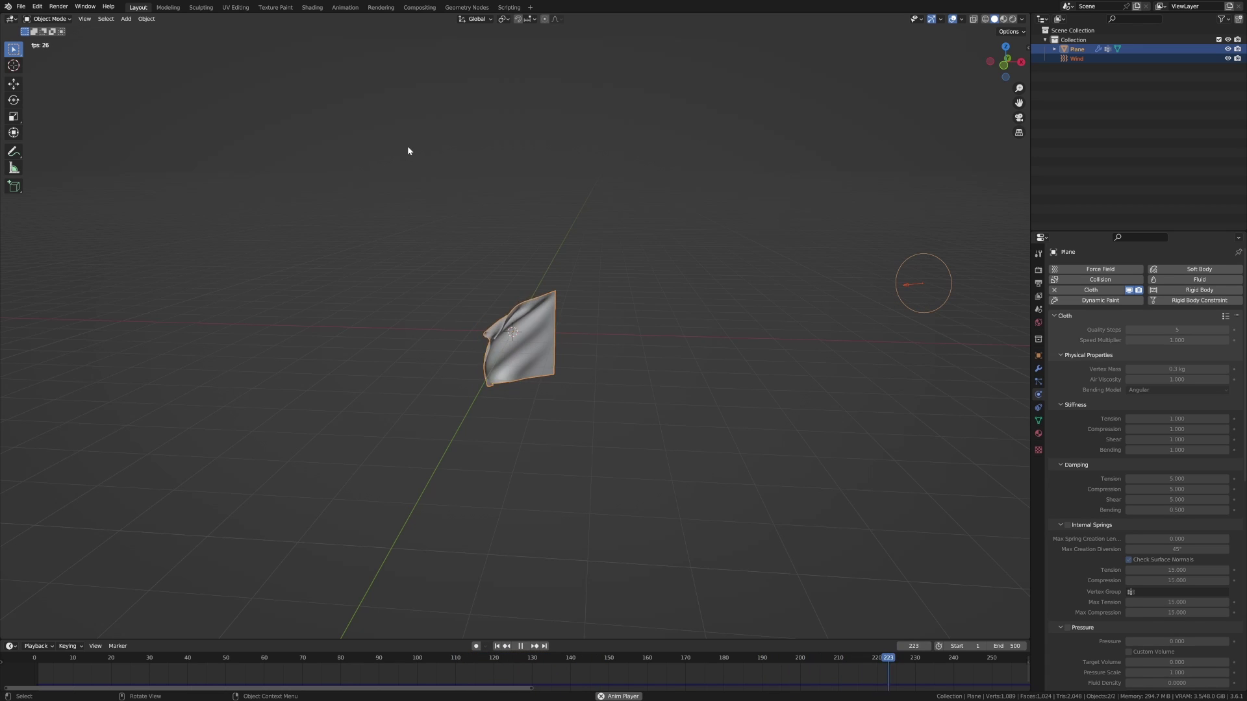
Search the preferences' add-ons for "mdd" and check that the NewTek MDD format add-on is enabled.
left_click(157, 136)
left_click(37, 6)
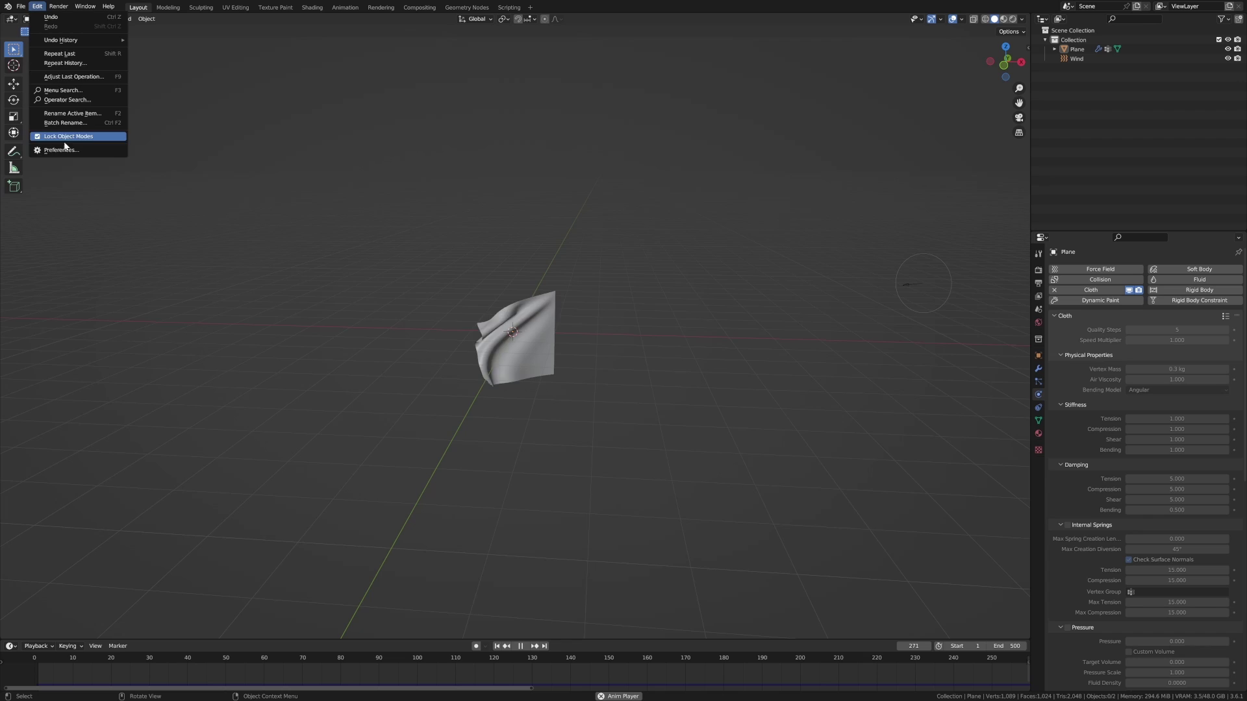
left_click(49, 148)
left_click_drag(224, 24, 555, 171)
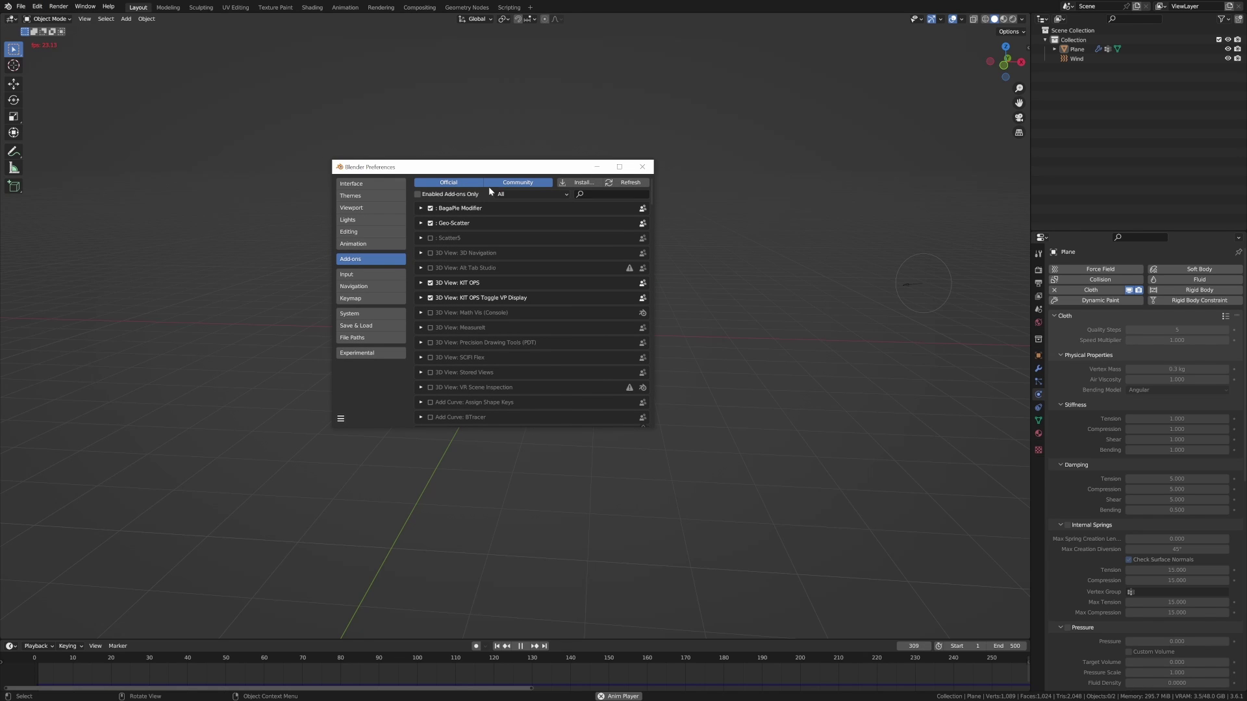
type("mdd")
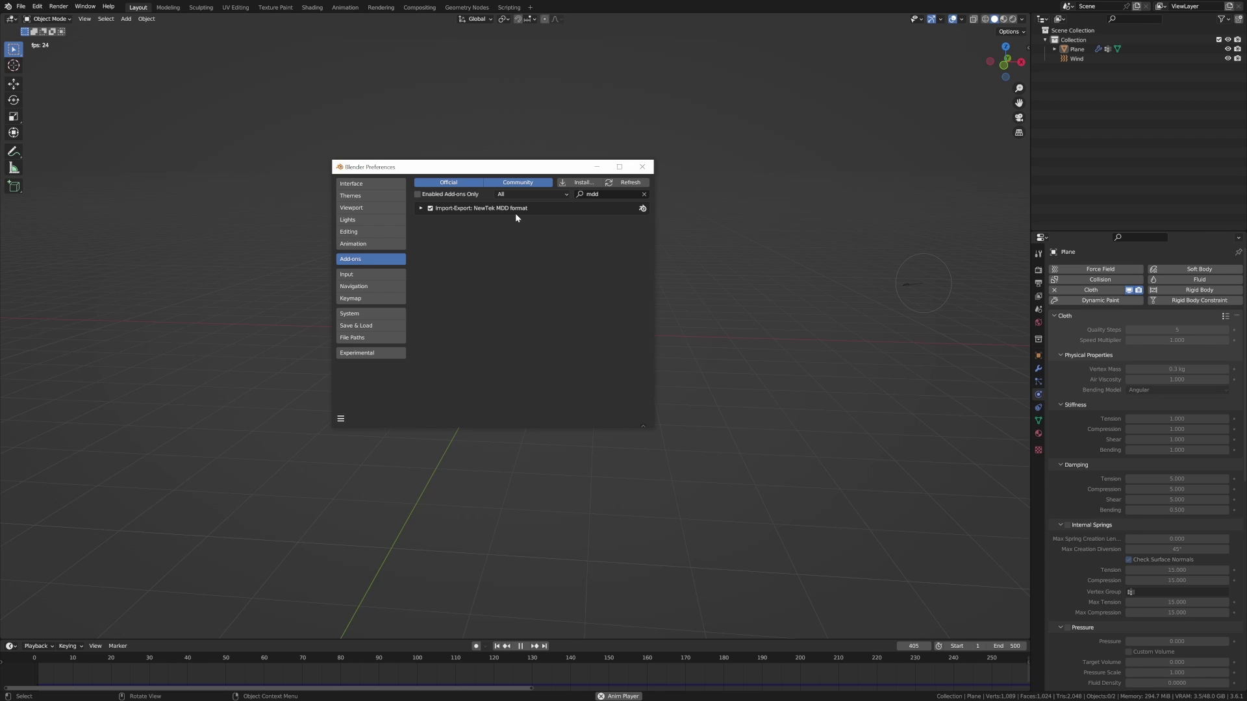
left_click(642, 167)
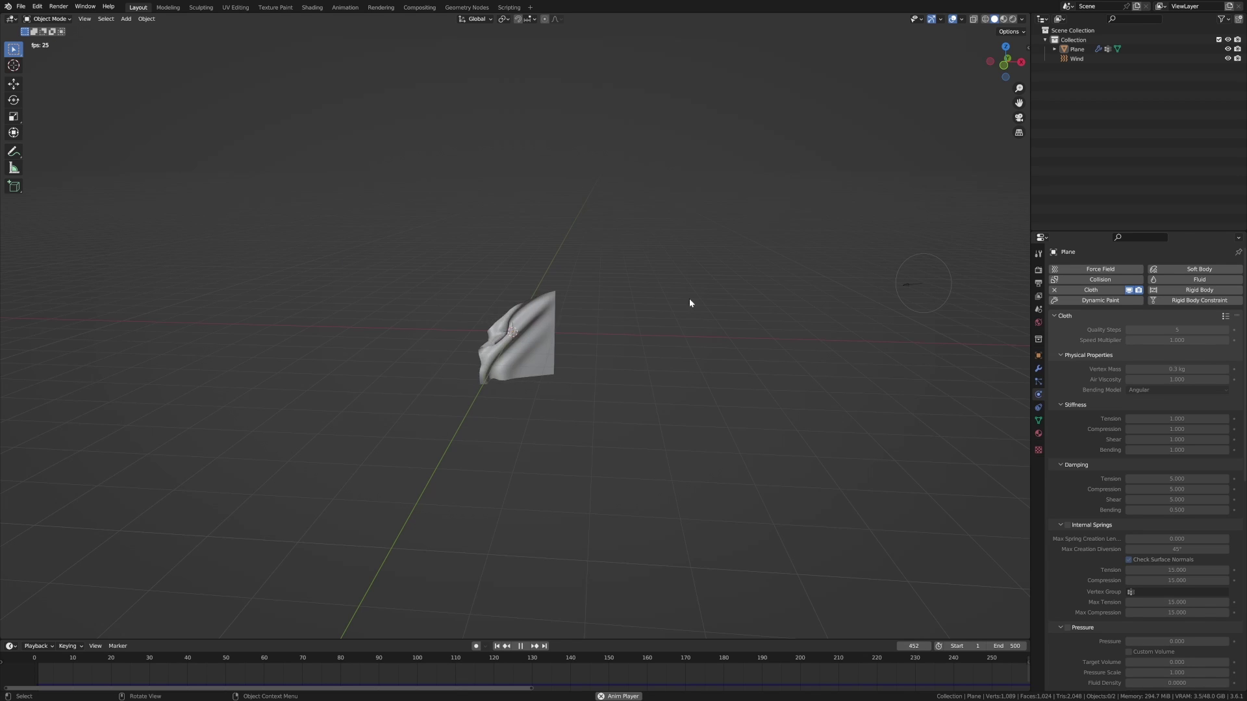
Export the baked flag animation as the Lightwave point cache Flag.mdd, from frame 1 to 500 at 24 frames per second.
left_click(20, 6)
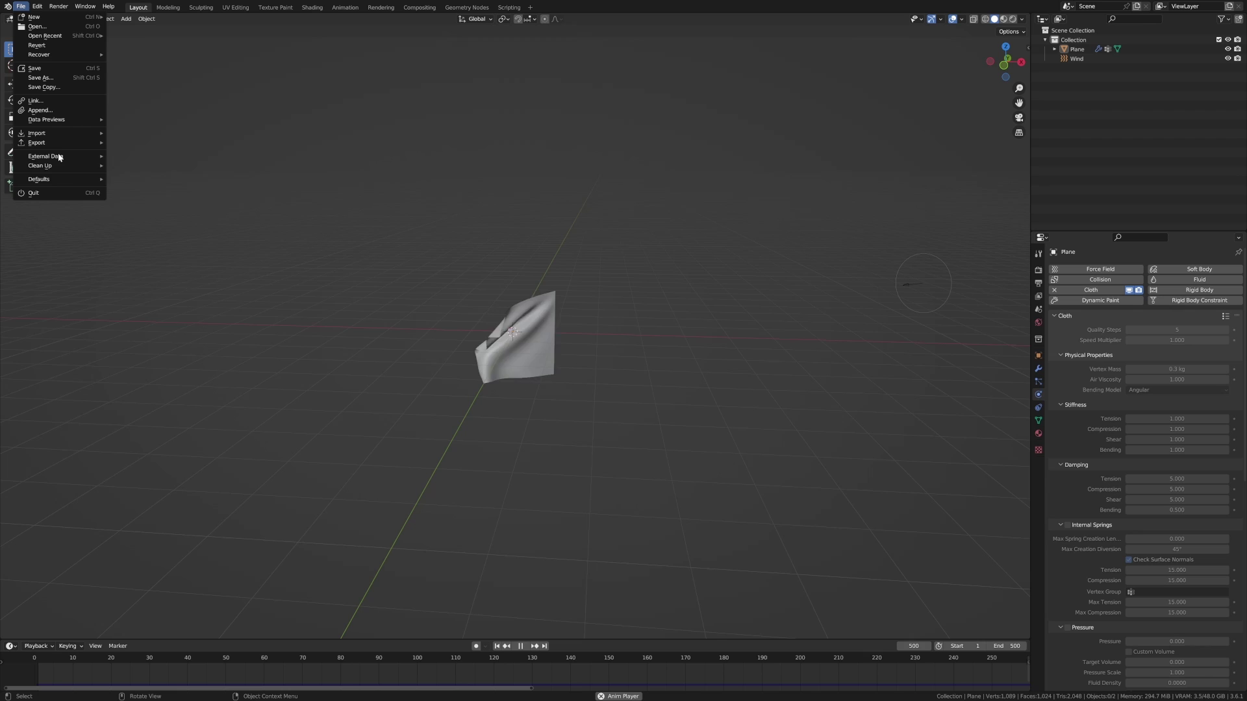
mouse_move(68, 142)
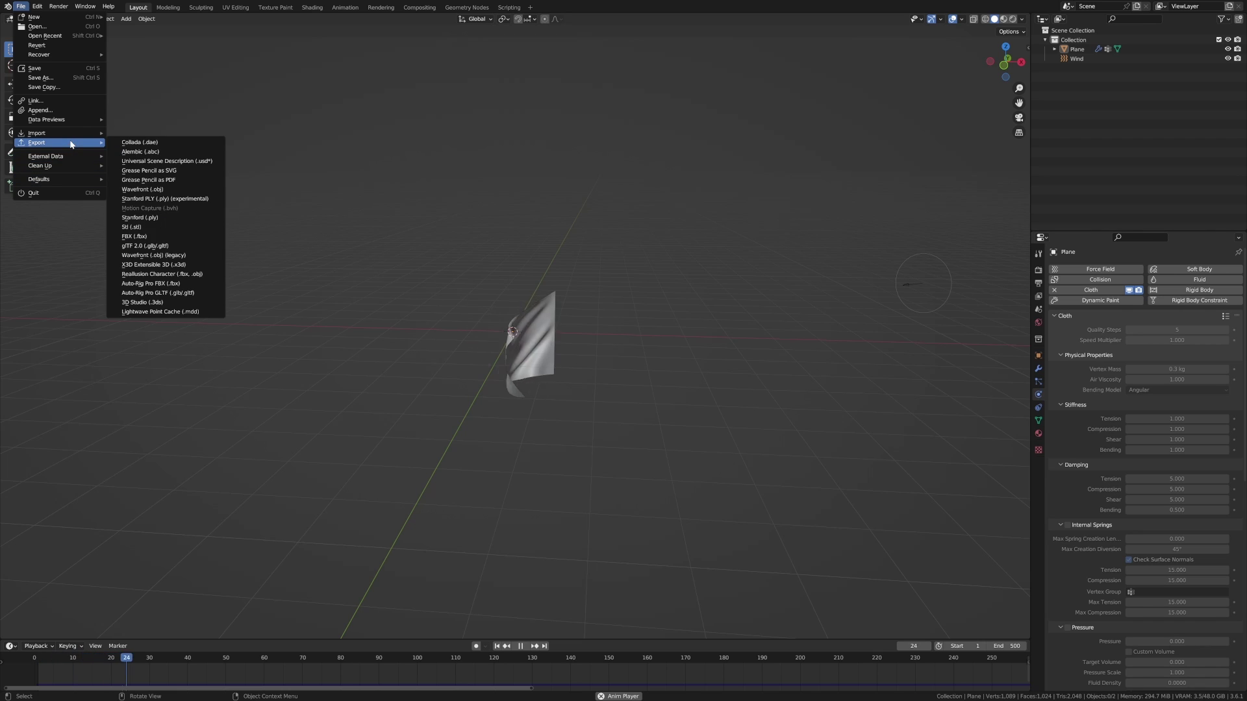
left_click(205, 313)
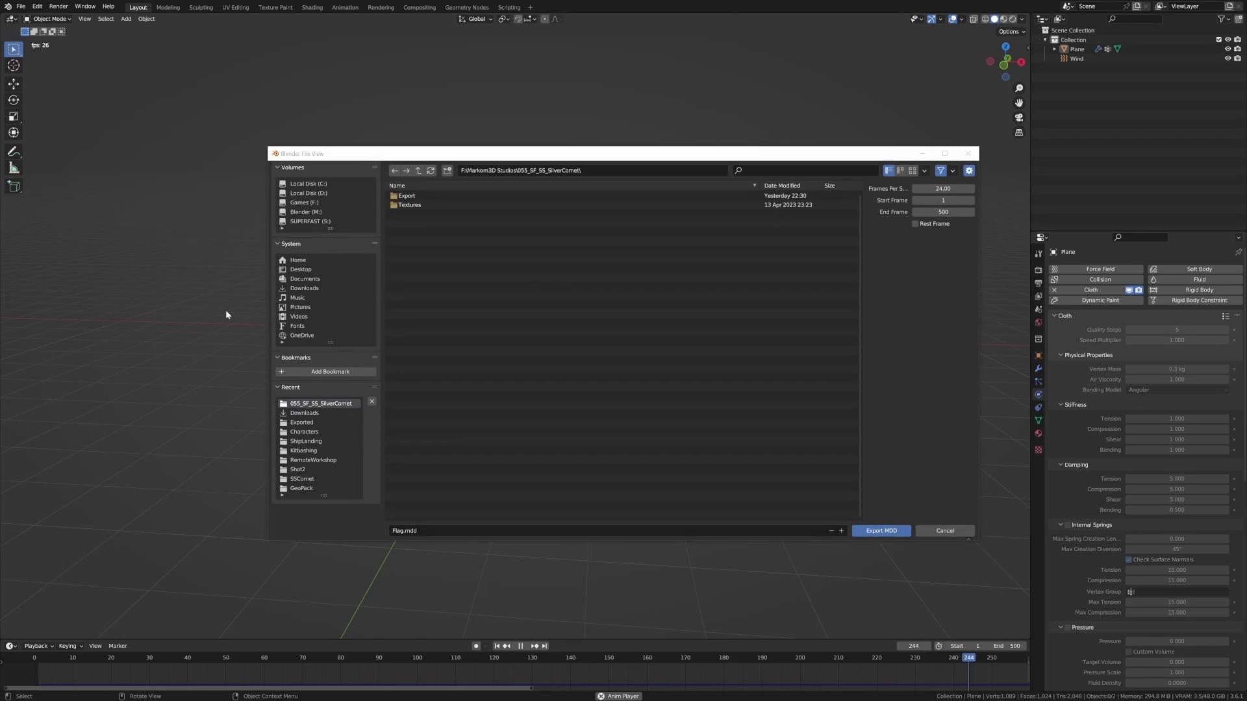
left_click(893, 531)
Stop the playback and import the Flag.mdd point cache onto the cloth plane with start frame 1 and step 1.
key("space")
left_click(500, 313)
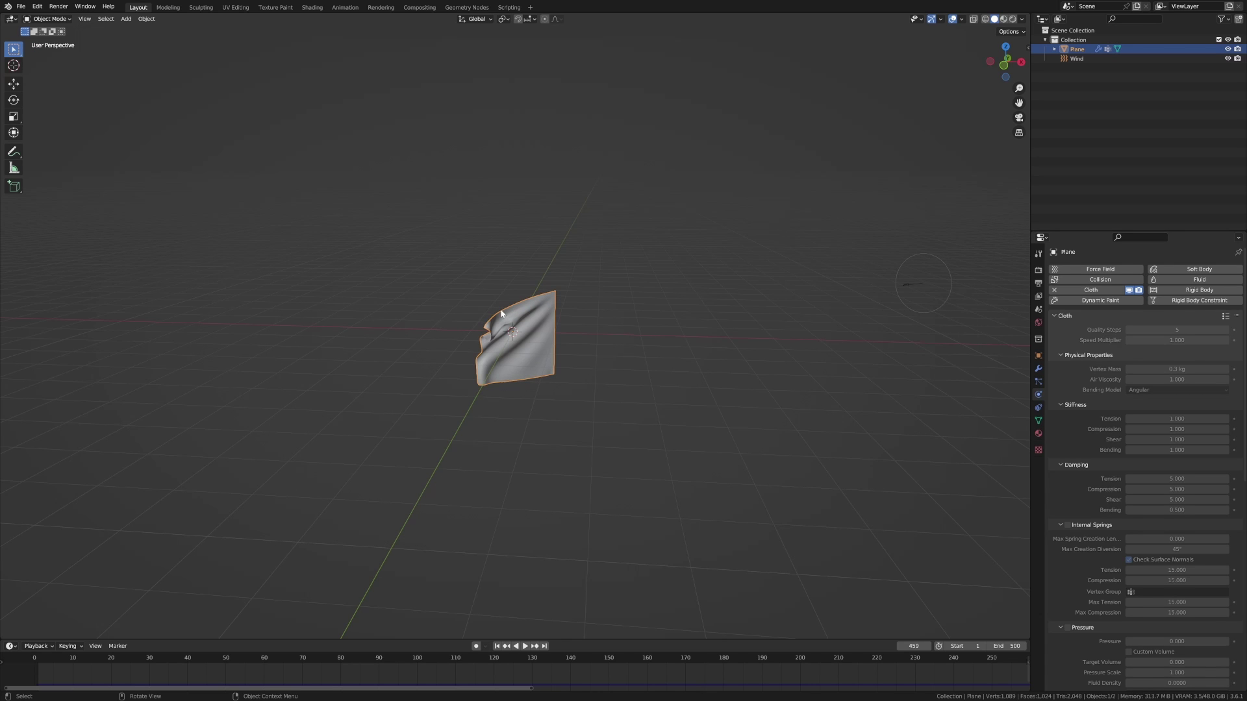
left_click(24, 9)
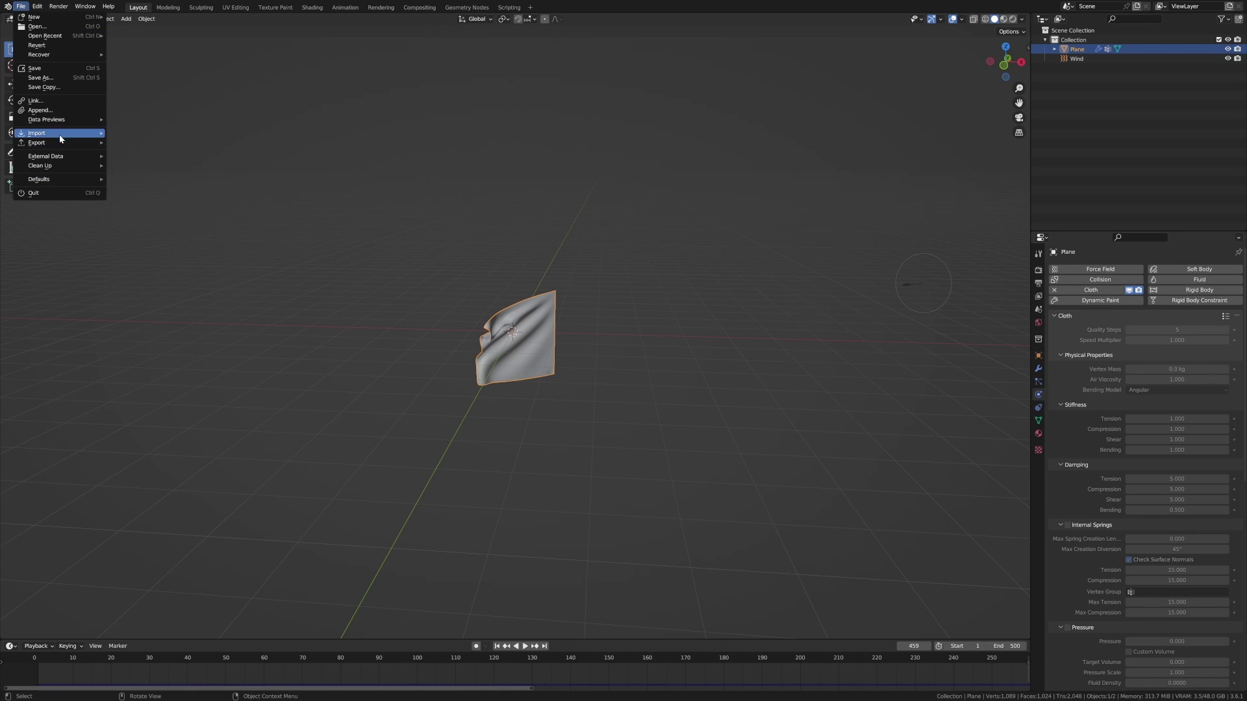
mouse_move(103, 135)
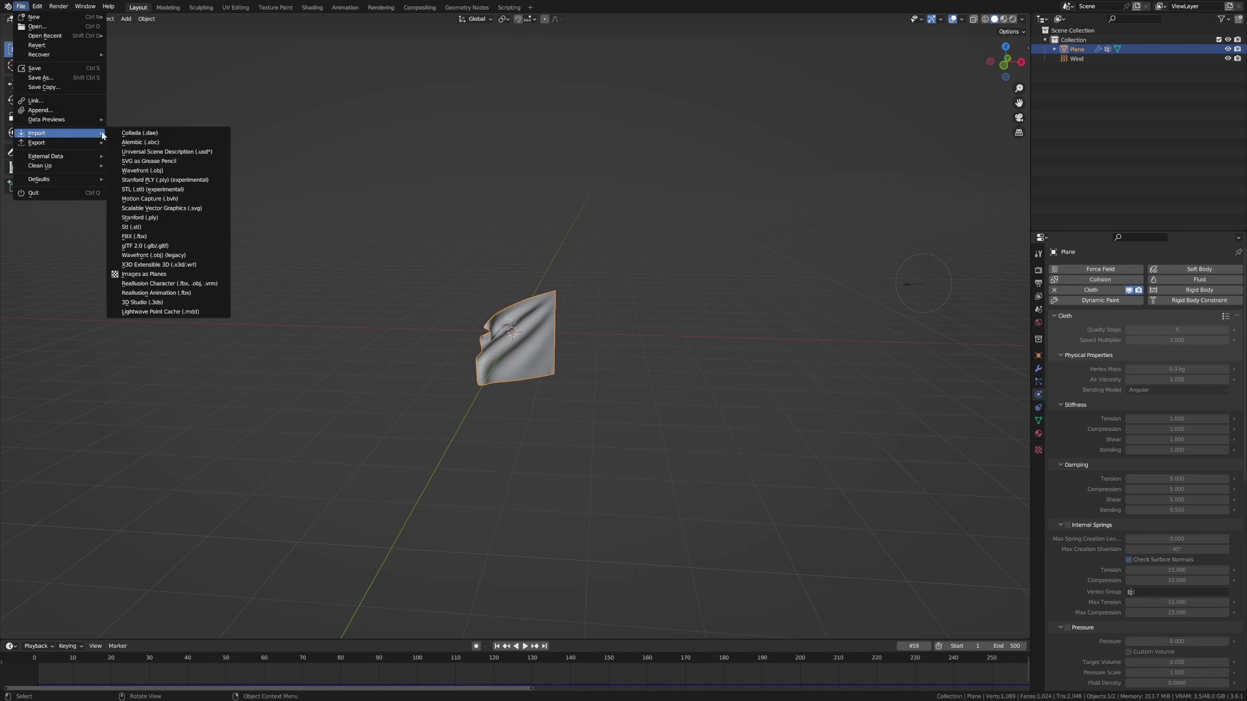
left_click(175, 313)
left_click(423, 215)
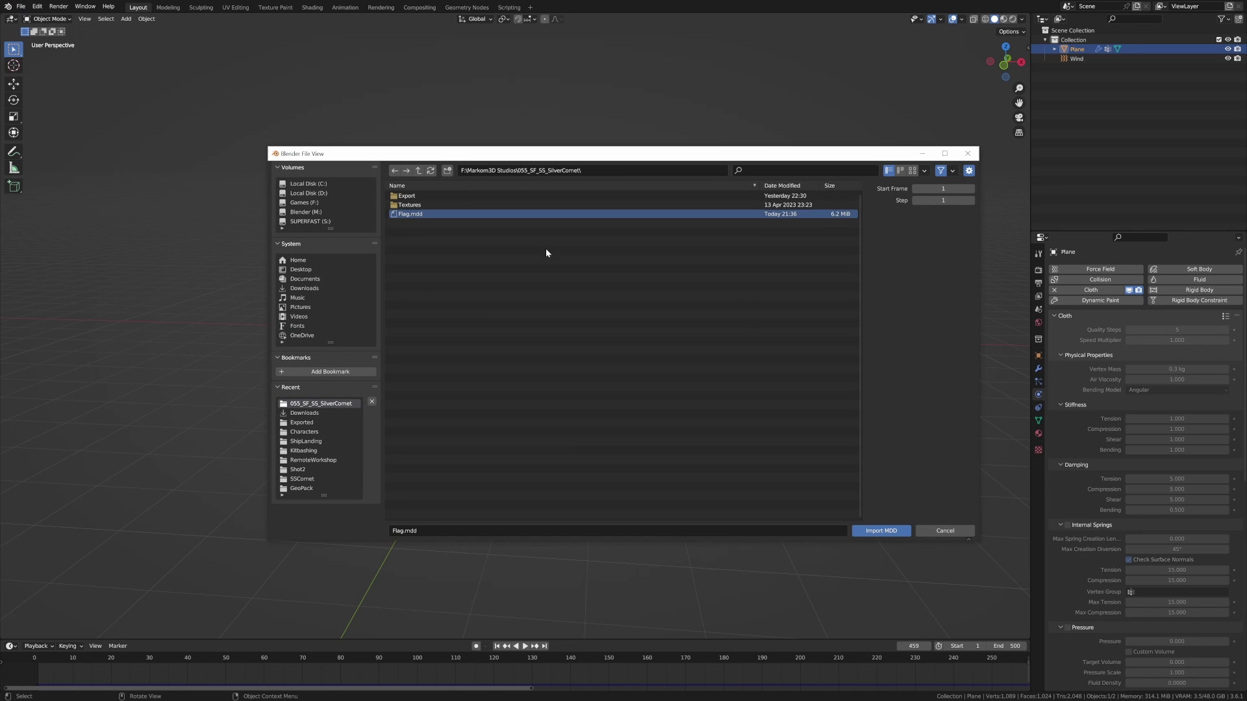
left_click(864, 531)
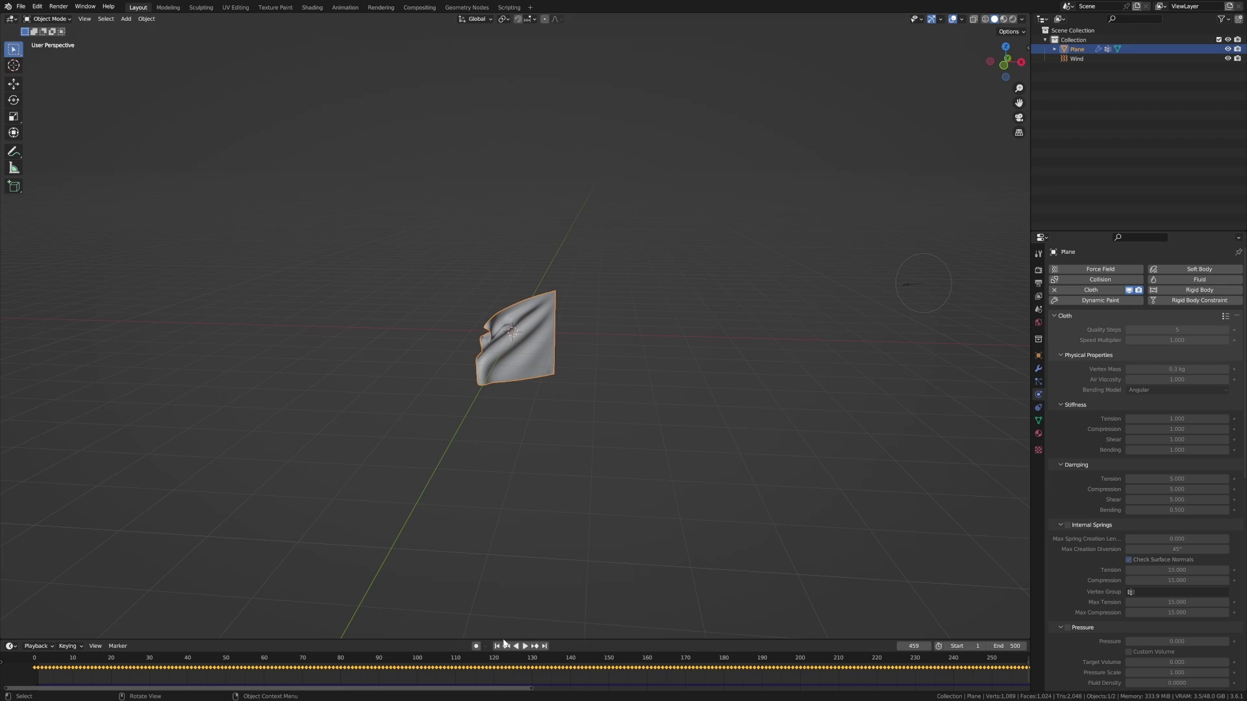
Remove the cloth physics from the plane and play the imported shape key animation.
left_click_drag(59, 656, 478, 663)
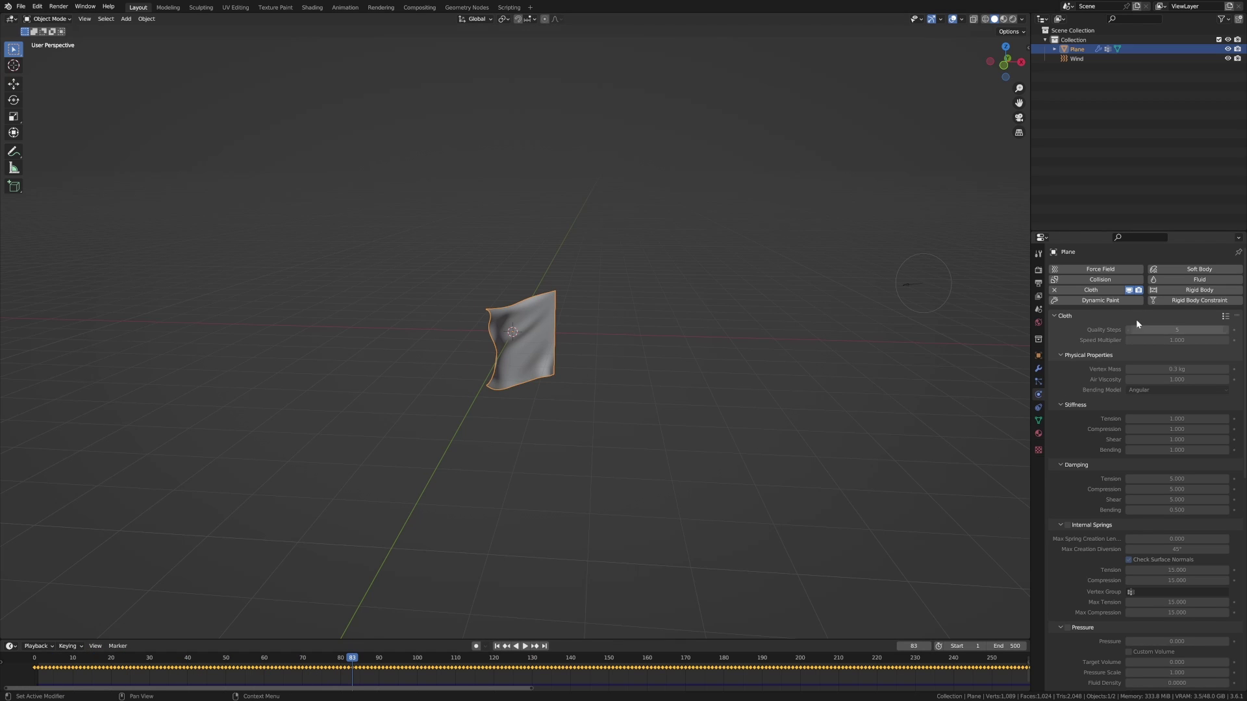
left_click(1054, 290)
key("space")
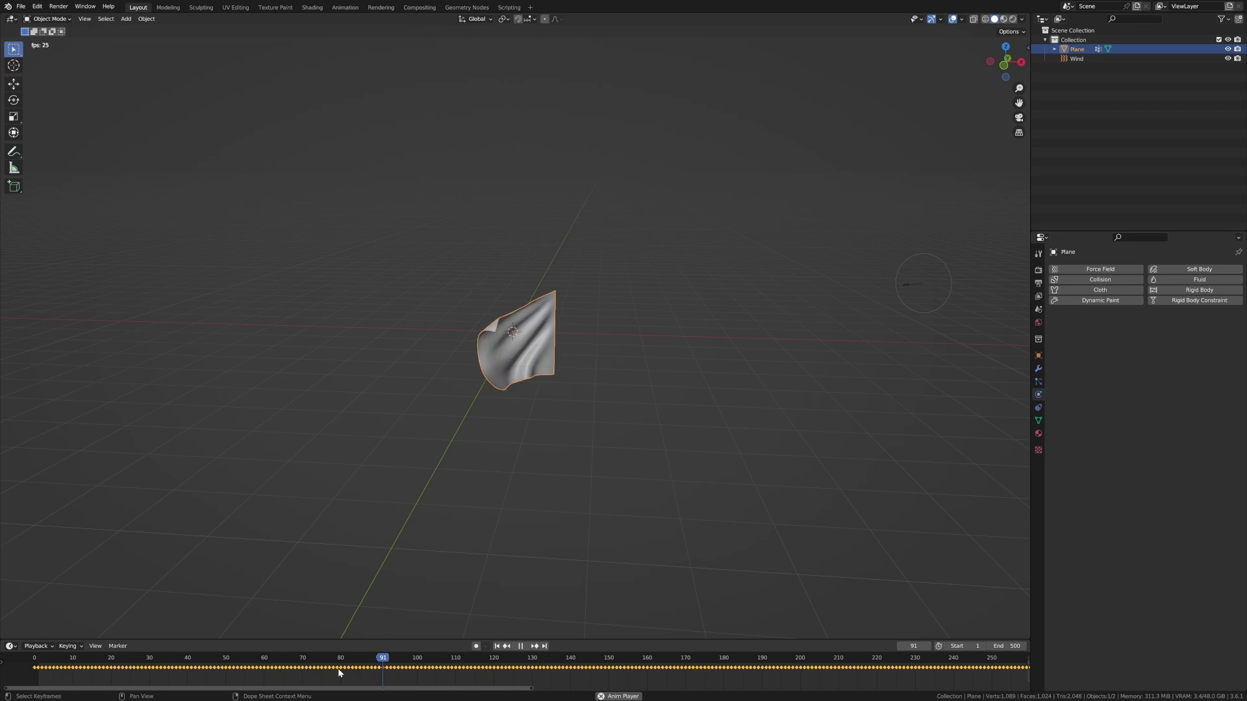
Delete the wind force field and stop the playback after checking the flag's motion.
scroll(589, 513, "down", 3)
left_click(827, 352)
key("Delete")
middle_click_drag(697, 446, 529, 454)
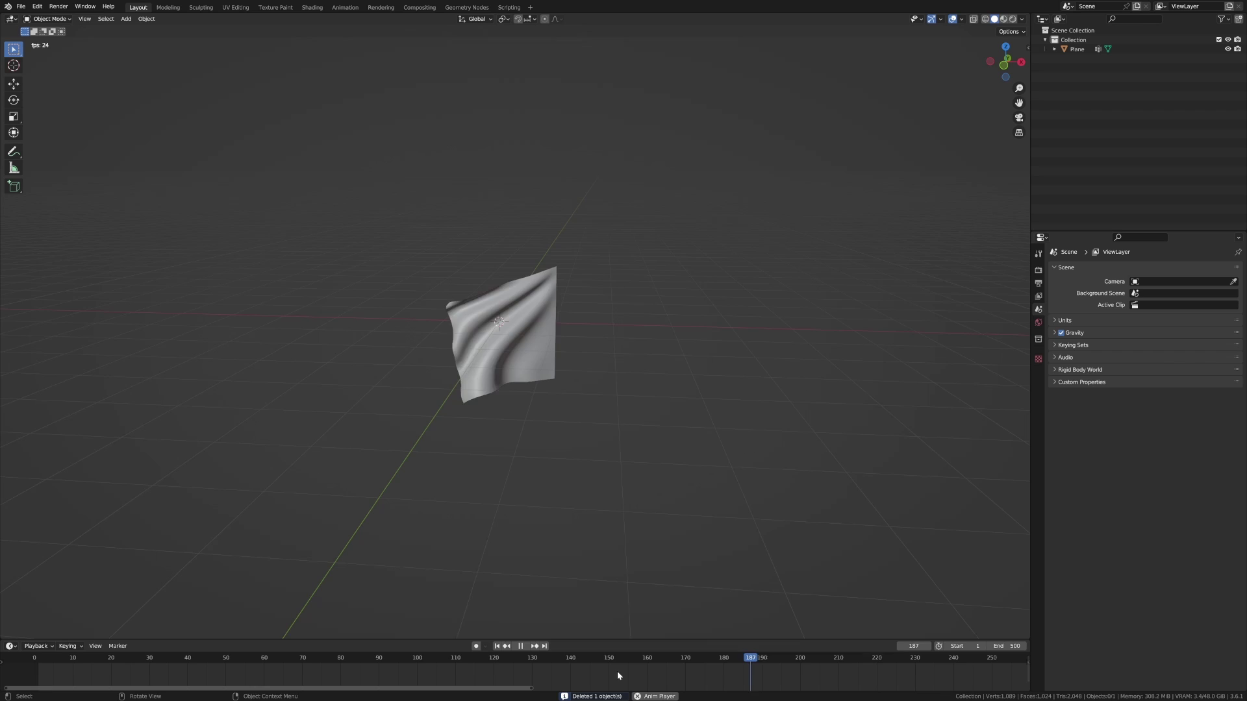
key("space")
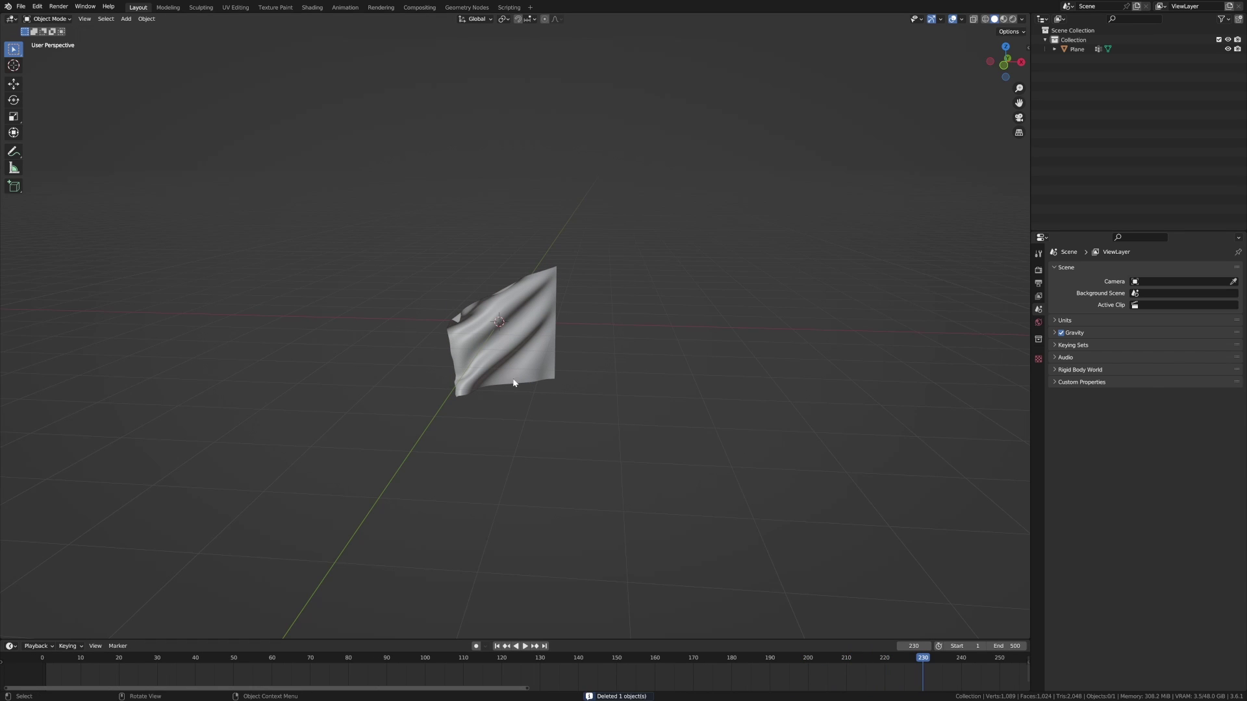
Rename the plane object as Flag.
left_click(505, 333)
double_click(1074, 52)
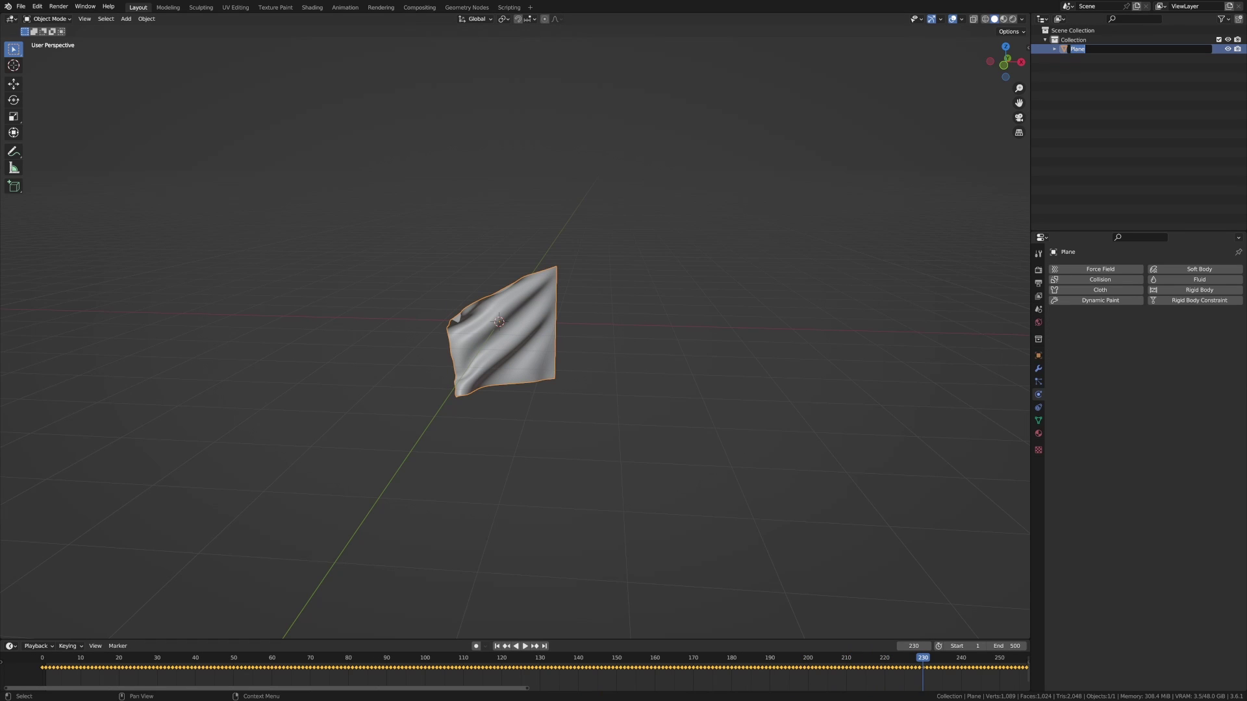
type("Flag")
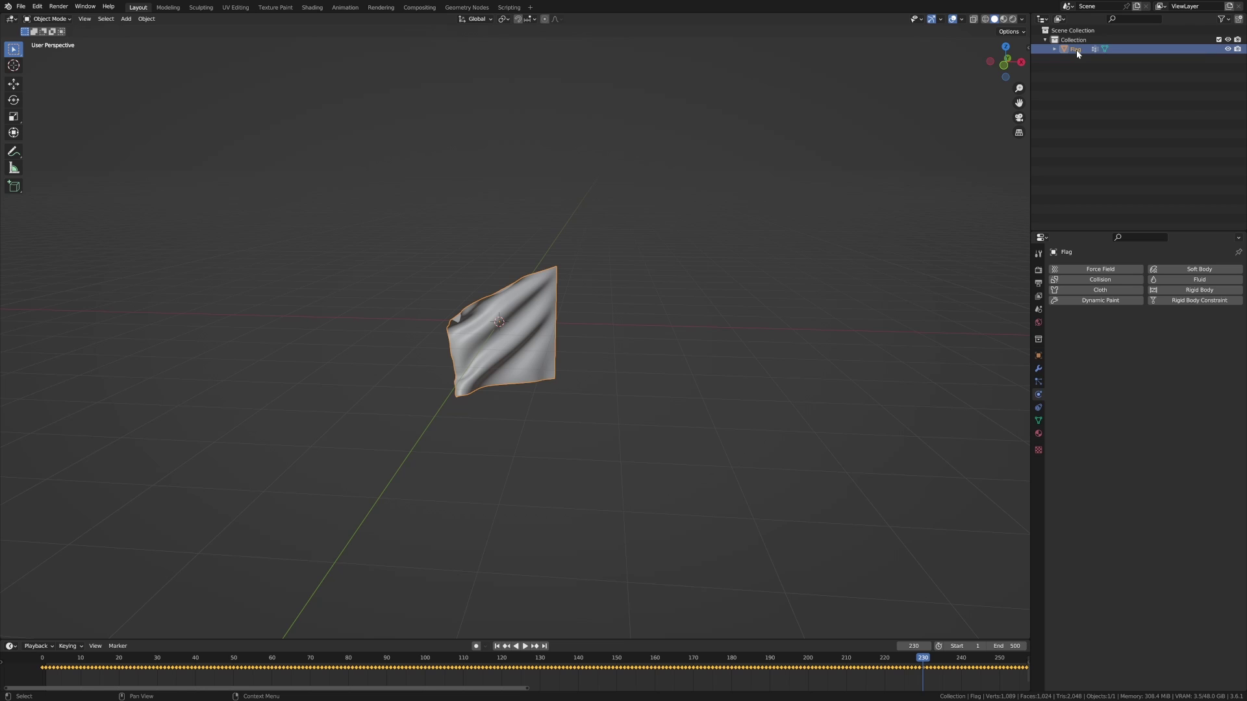
key("Return")
Save the project with Save As under the file name Flag.blend.
left_click(22, 6)
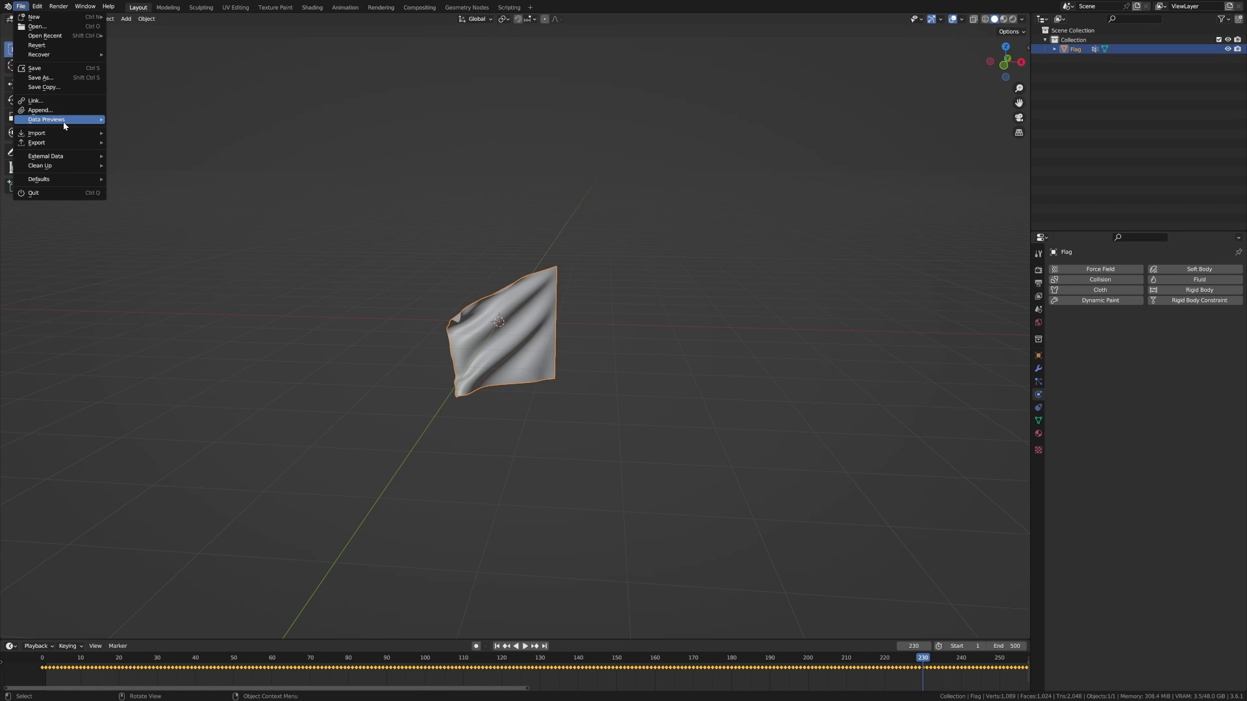
left_click(65, 80)
left_click(878, 529)
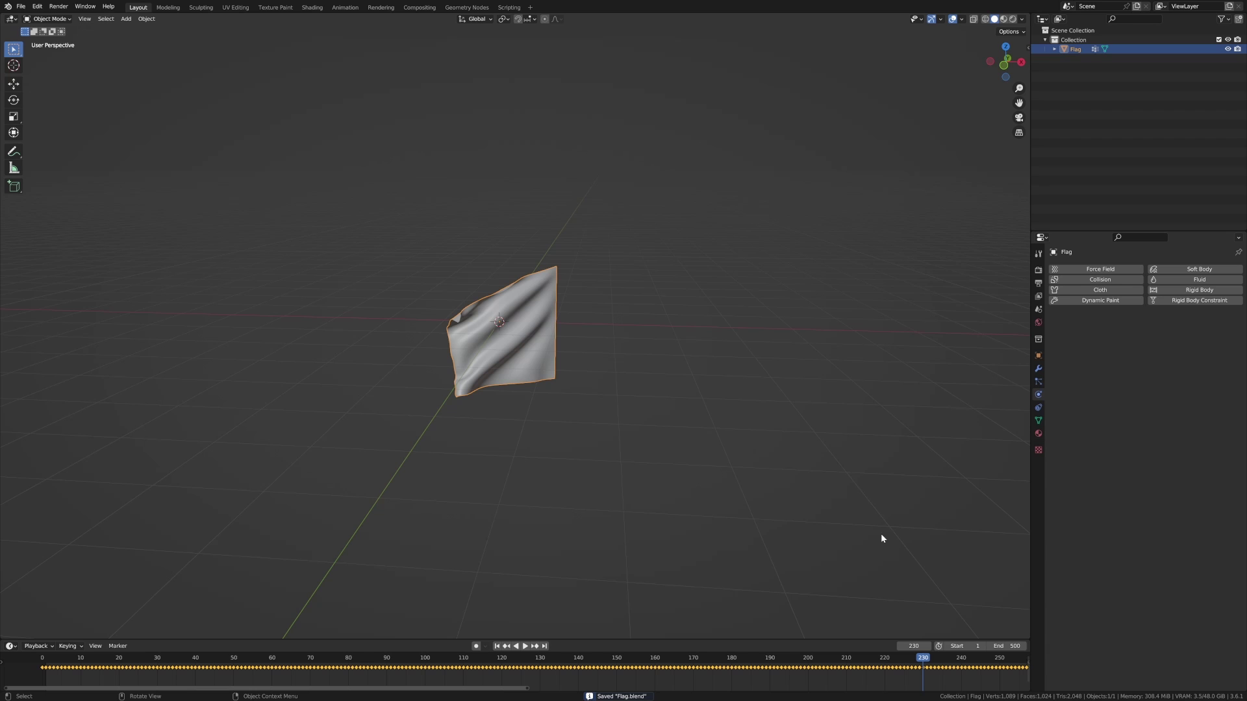
Open the recent project that holds the remote outpost scene with the spaceship and camera animation.
left_click(22, 6)
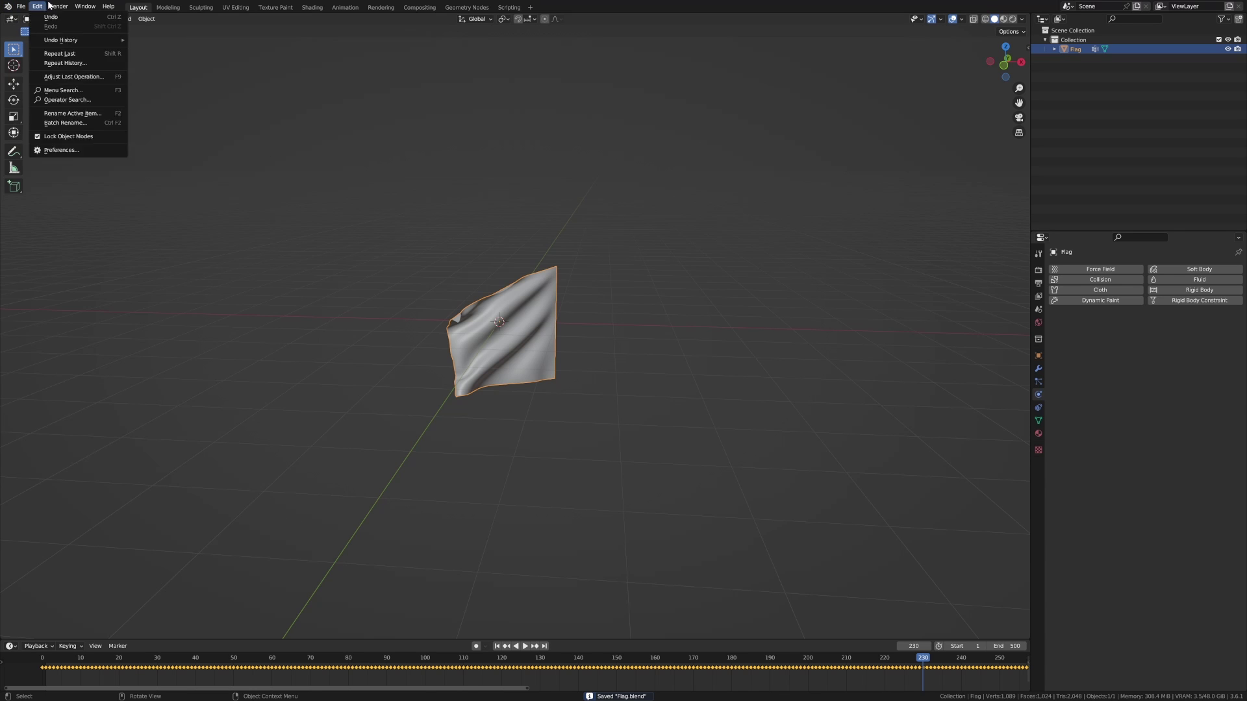
left_click(21, 6)
mouse_move(71, 38)
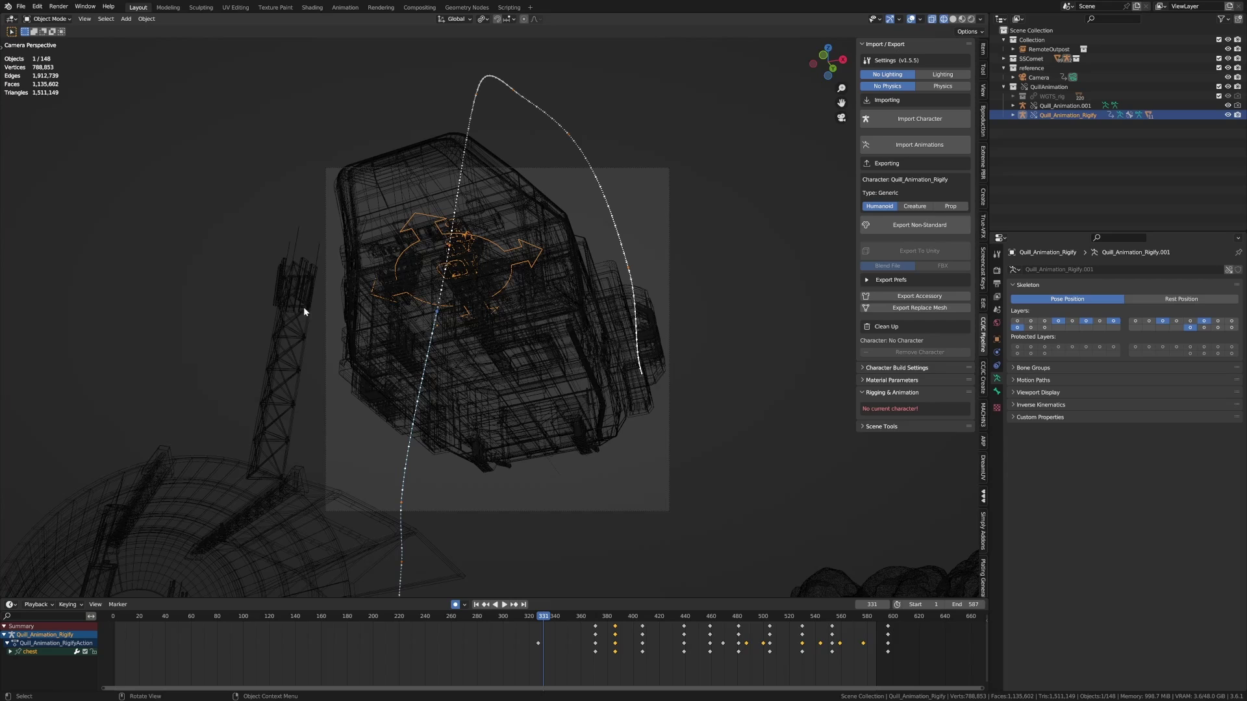
Select the camera to examine its lens settings and scrub the shot to frame 581.
left_click(534, 510)
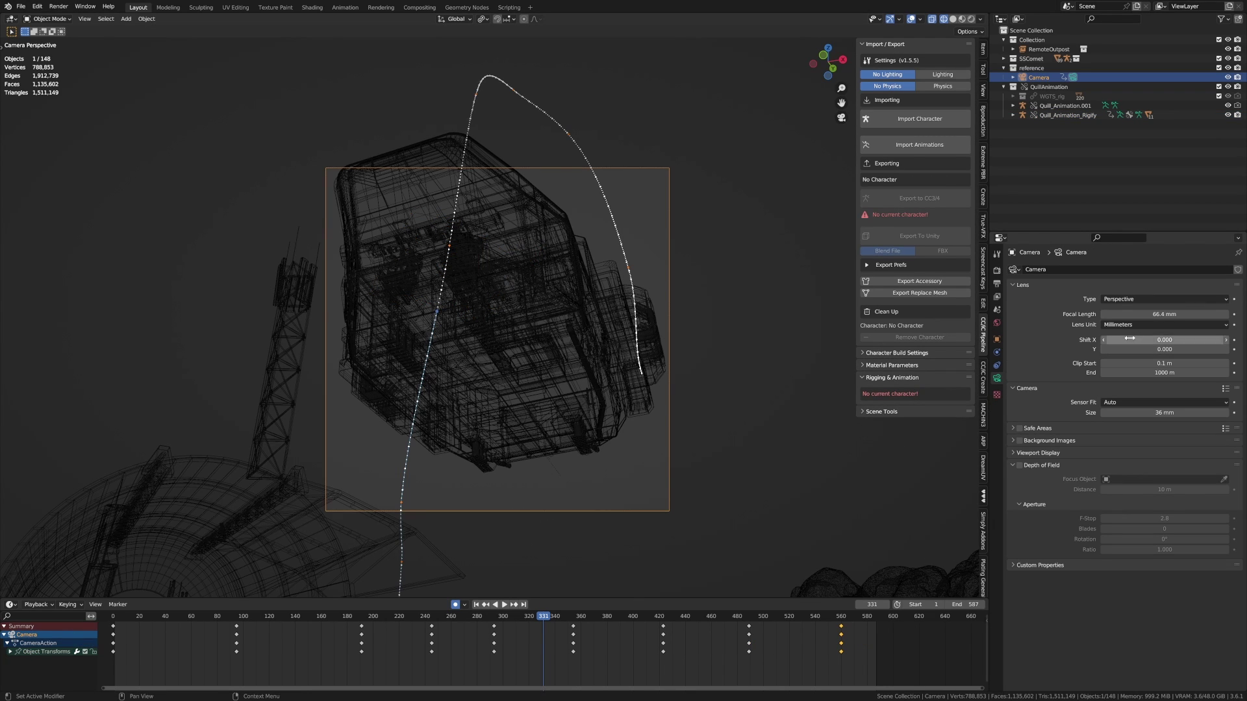
mouse_move(1162, 314)
left_mouse_down()
mouse_move(1174, 314)
mouse_move(1117, 314)
mouse_move(1160, 314)
left_mouse_up()
left_click_drag(557, 619, 867, 644)
Move the RemoteOutpost about 0.59 m along global X and about -0.6 m along global Y.
left_click(536, 494)
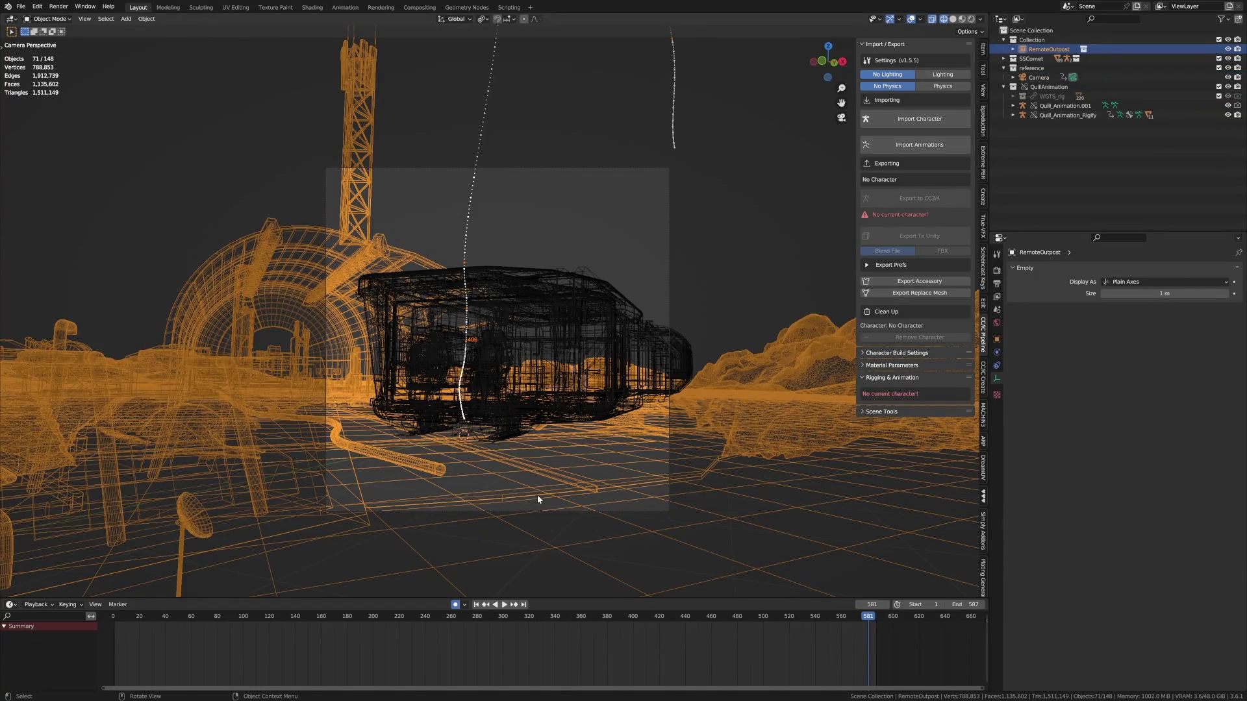
key("g")
key("x")
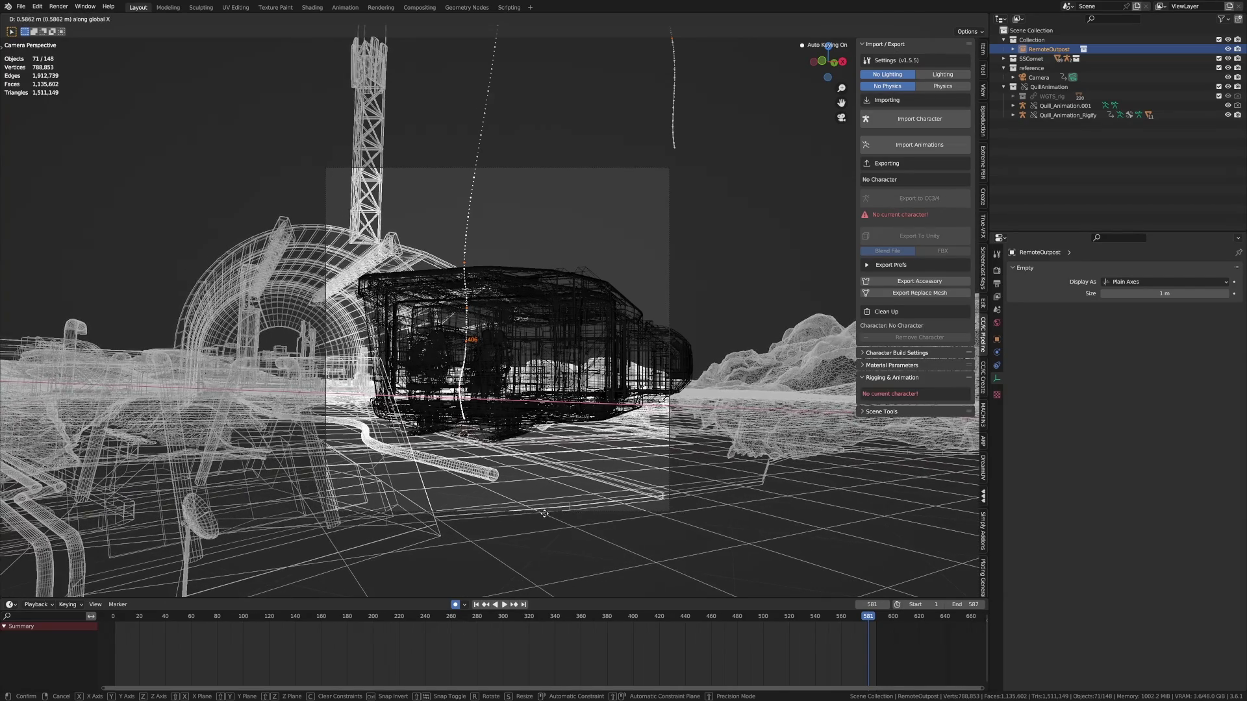
left_click(548, 516)
key("g")
key("y")
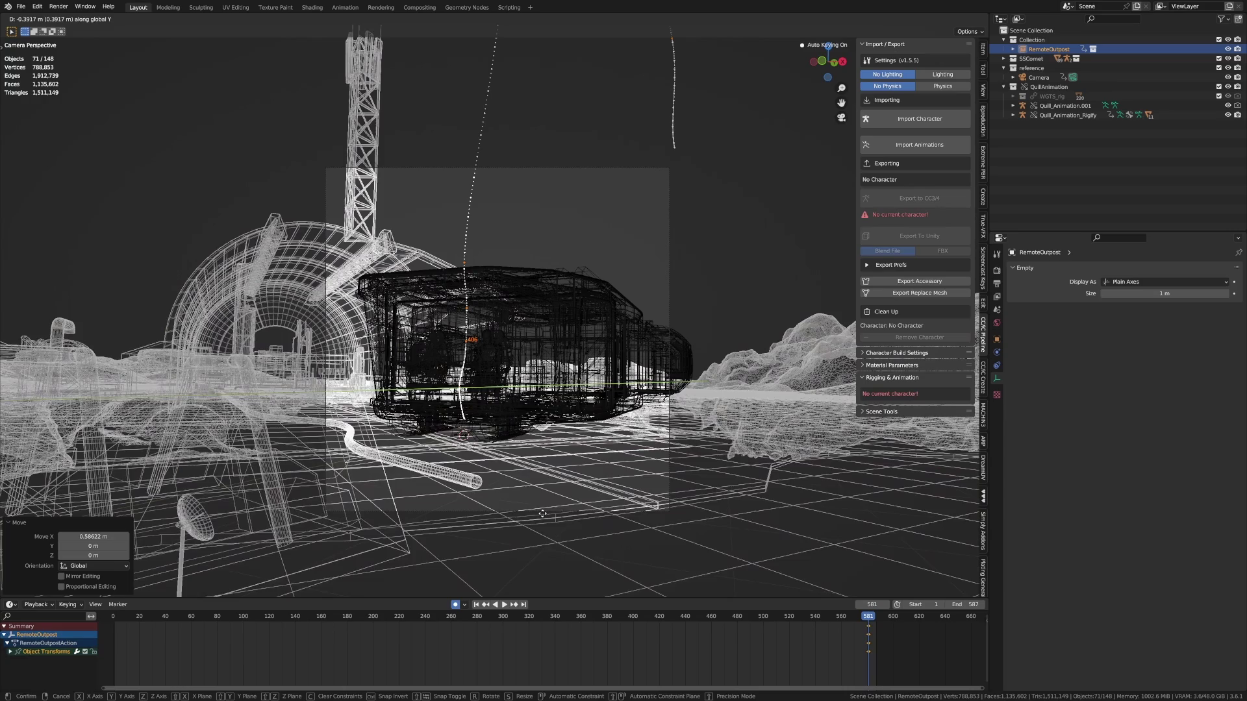
left_click(540, 513)
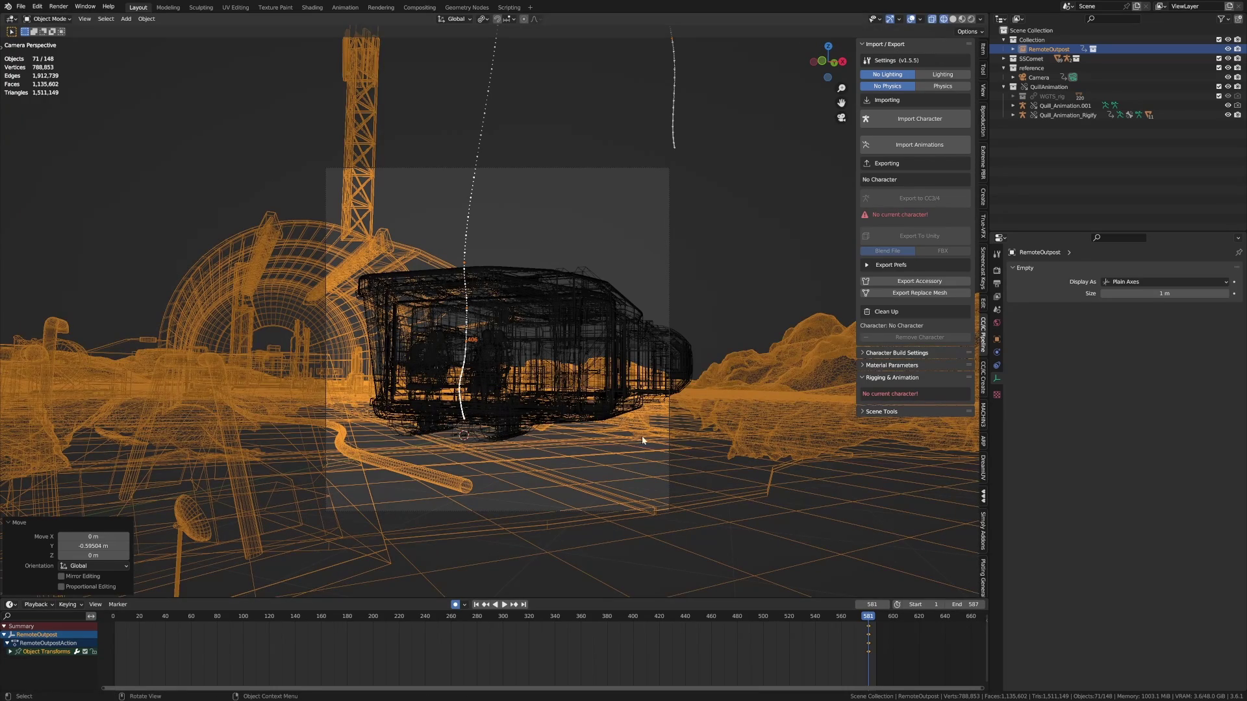
Delete the RemoteOutpost's keyframe at frame 581, go to frame 306 and deselect the outpost.
left_click(869, 628)
key("Delete")
left_click_drag(870, 618, 511, 622)
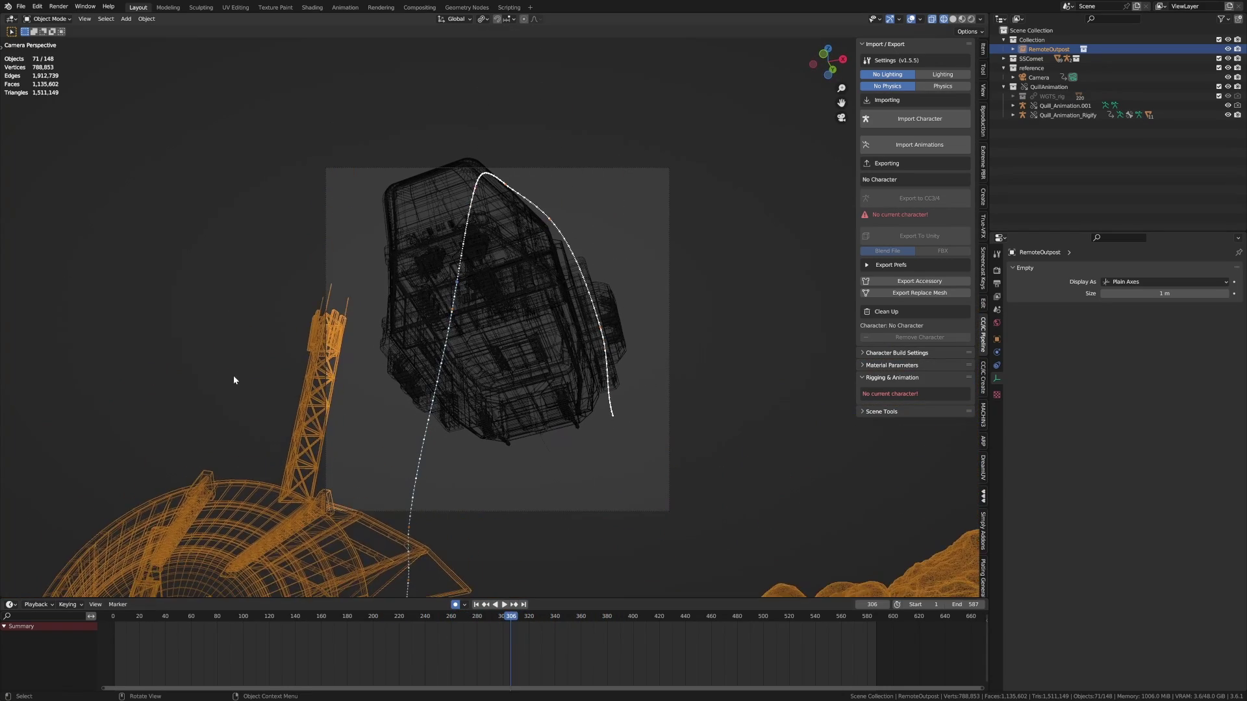
left_click(235, 337)
Link the Flag object from the Object data of Flag.blend into the scene.
left_click(21, 6)
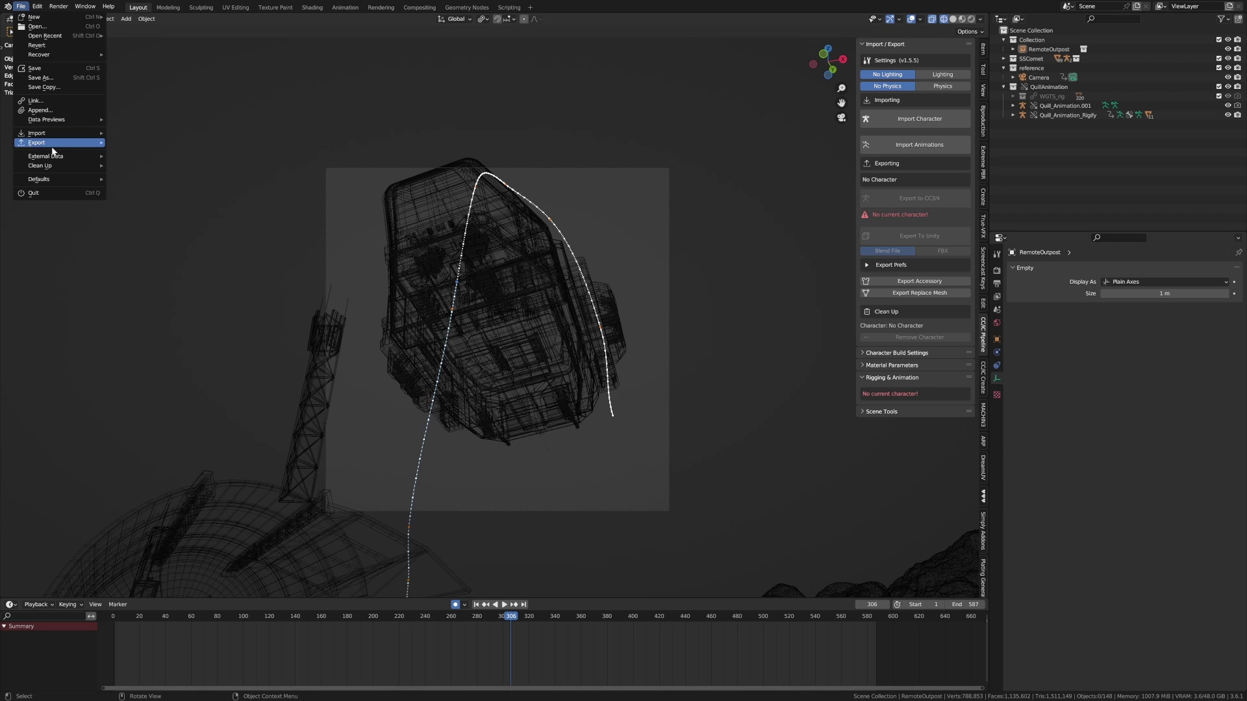
mouse_move(55, 135)
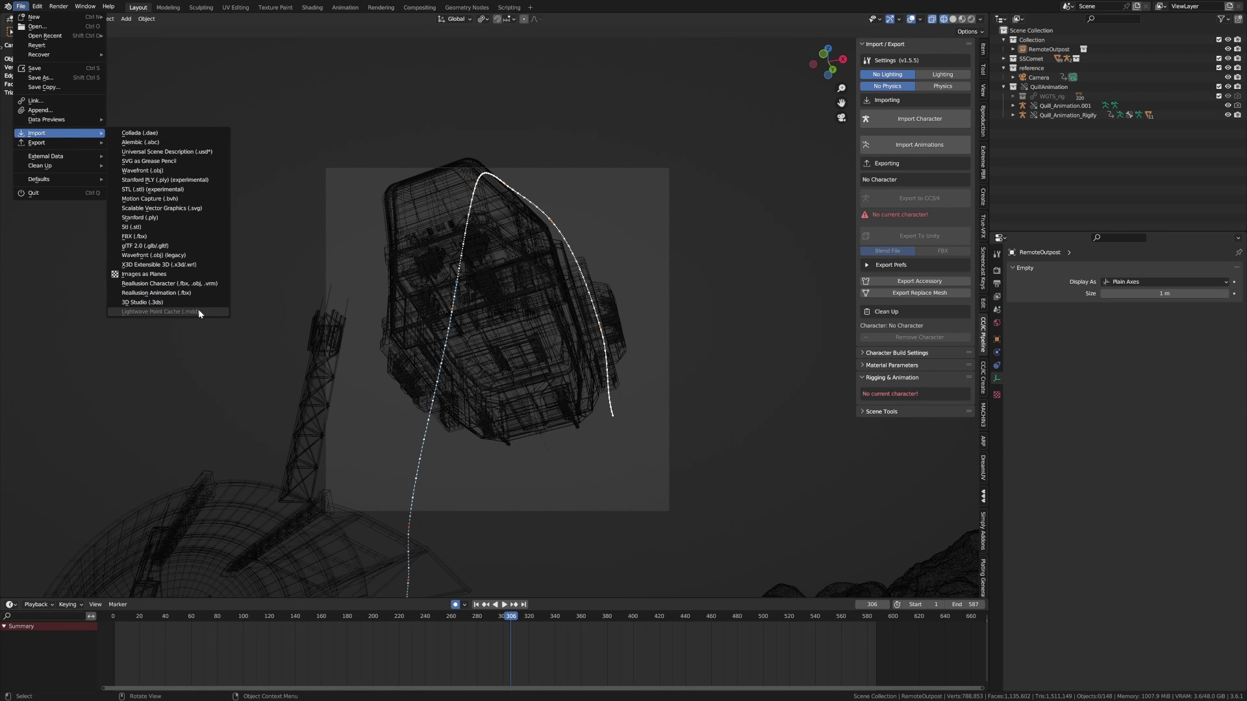
left_click(34, 100)
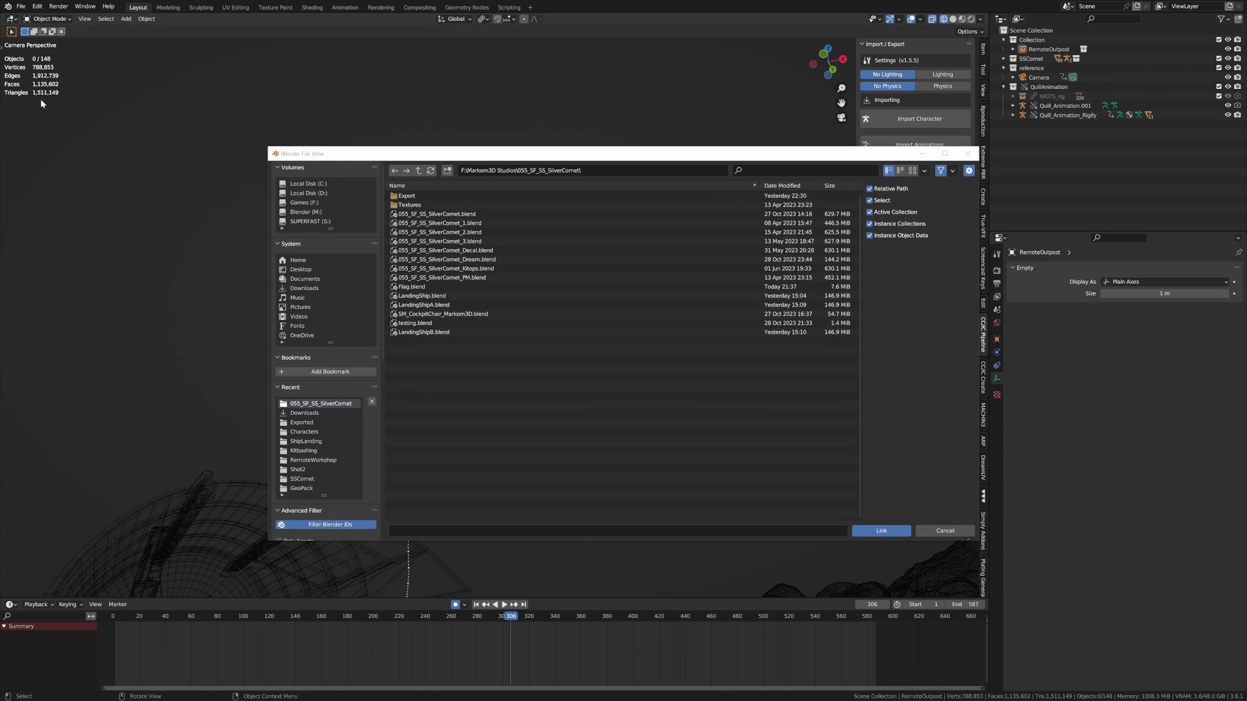
double_click(429, 283)
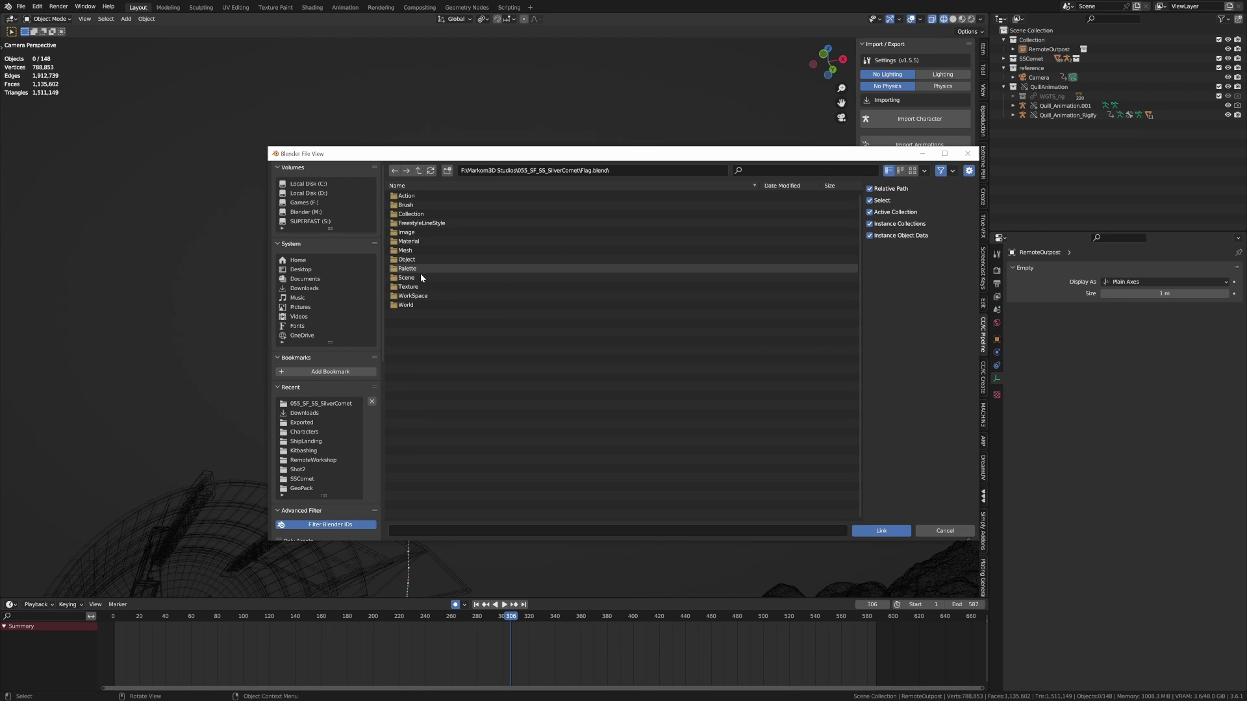
double_click(419, 259)
left_click(413, 197)
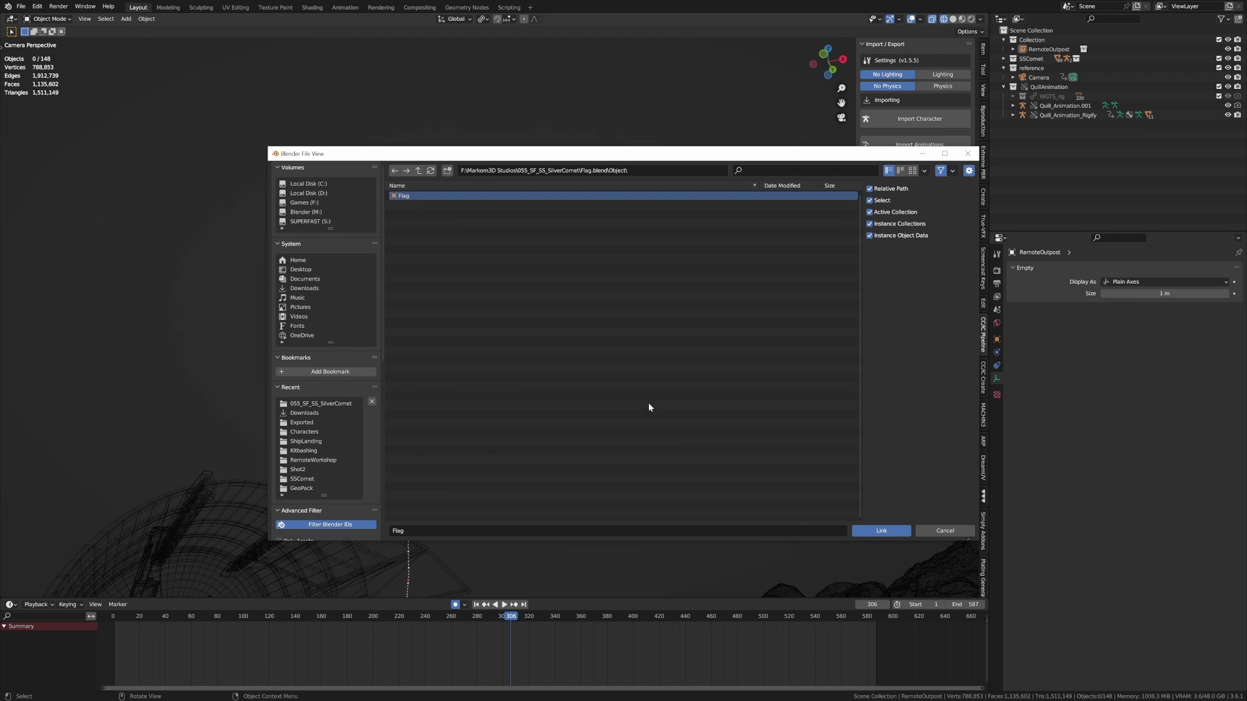
left_click(897, 534)
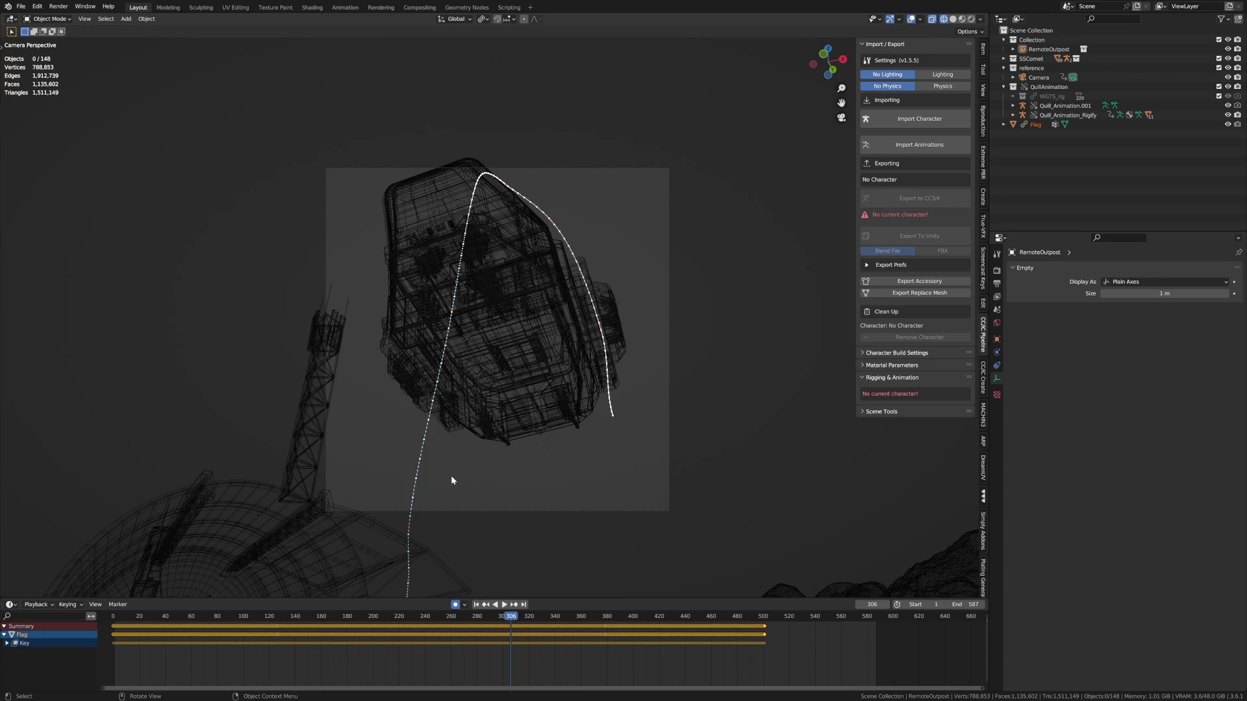
Try to move the linked flag in the top view.
middle_click_drag(462, 452, 746, 676)
scroll(438, 484, "down", 5)
key("KP_7")
scroll(485, 478, "down", 4)
middle_click_drag(474, 405, 580, 472, "shift")
key("g")
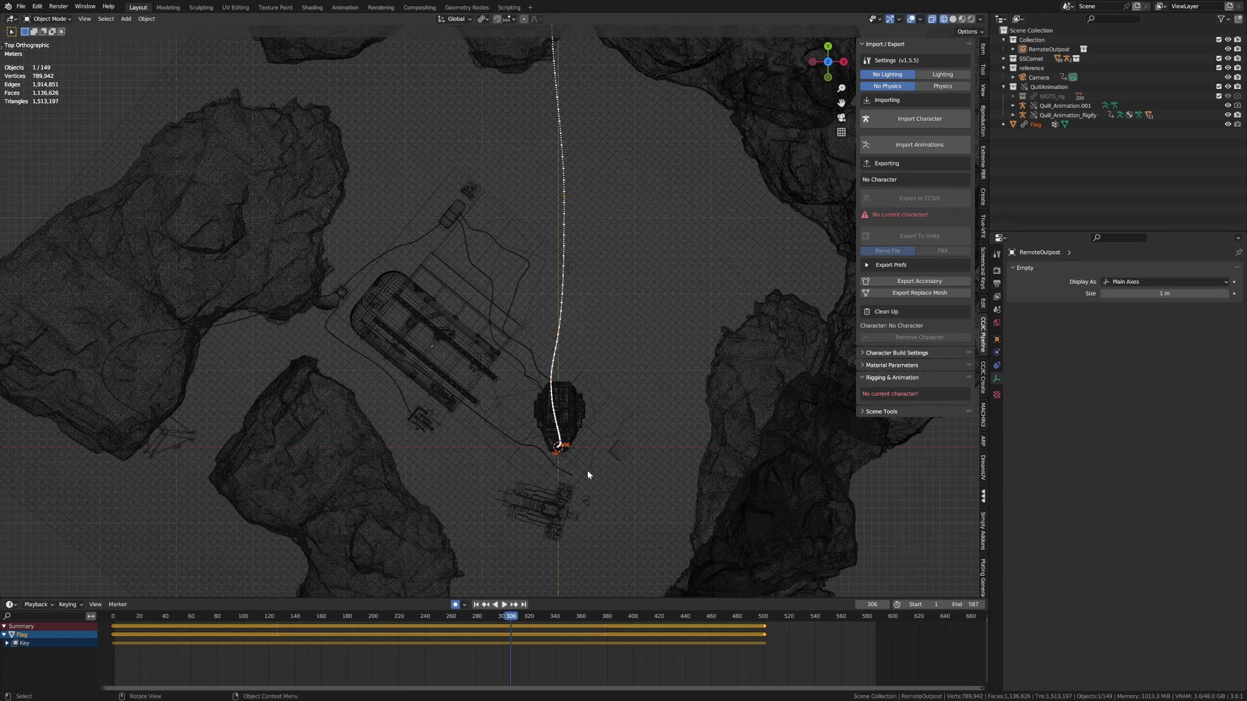
left_click(615, 439)
Select the linked Flag object and make it local to this file so its transforms can be edited.
left_click(1036, 124)
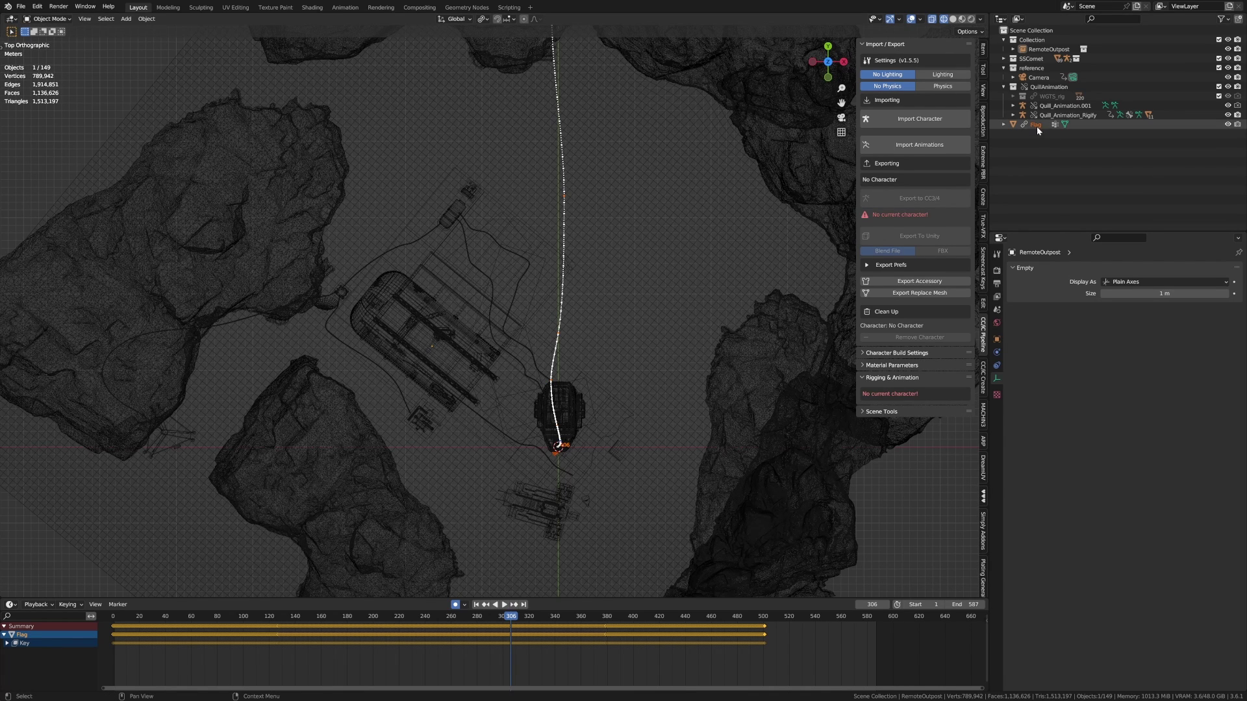
left_click(997, 339)
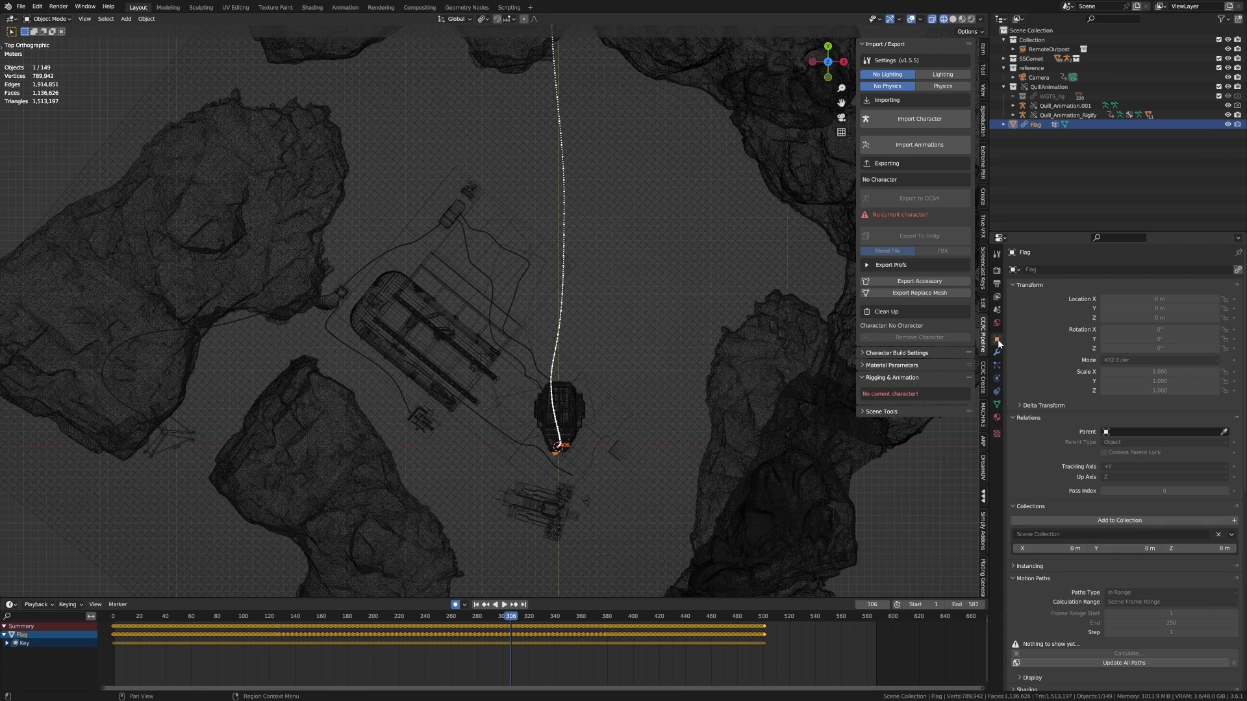
left_click(1238, 269)
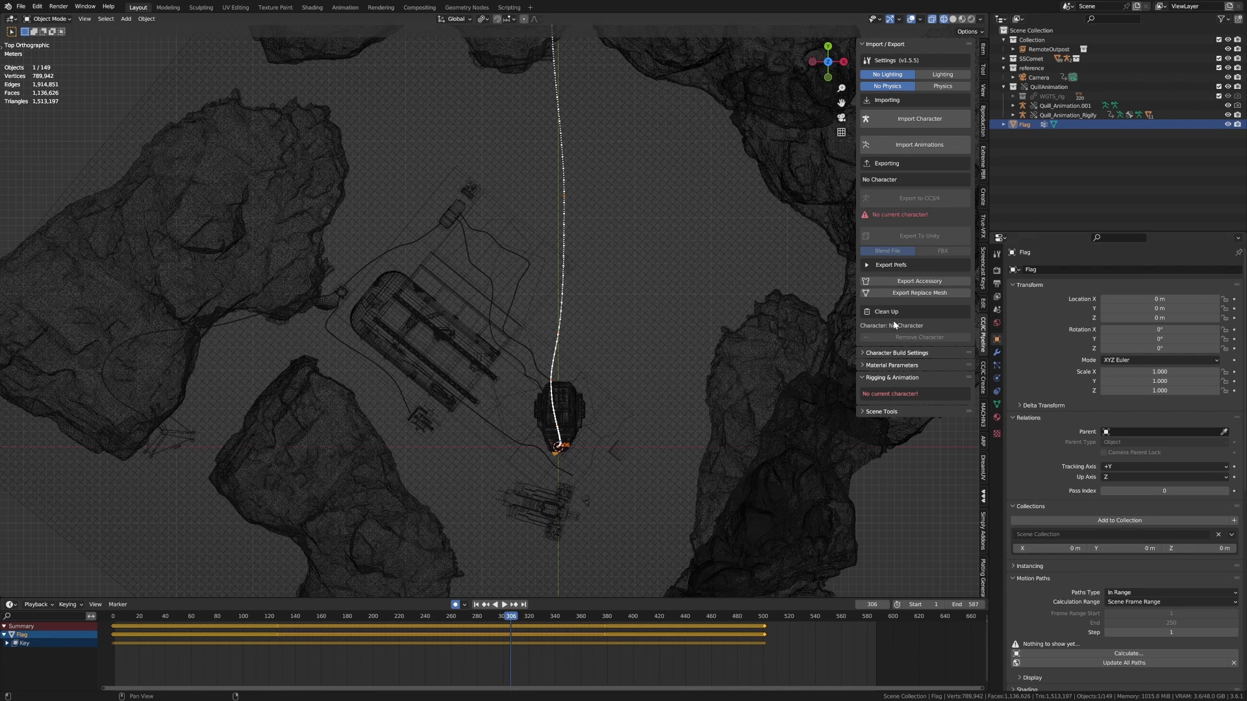
Move the flag in the top view about -11.39 m in X and 11.29 m in Y, towards the outpost's tower.
scroll(627, 458, "up", 3)
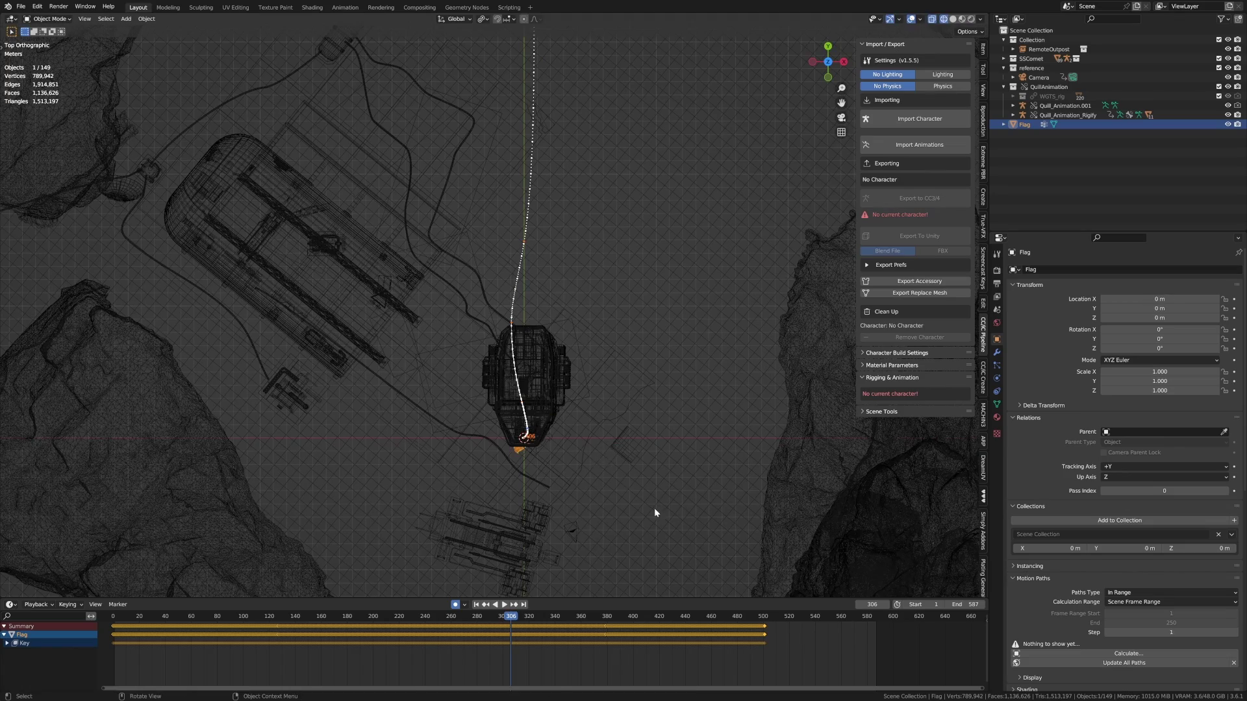
key("g")
left_click(500, 357)
key("i")
Rotate the flag 180° around the global Z axis.
middle_click_drag(500, 357, 427, 401)
scroll(426, 400, "up", 4)
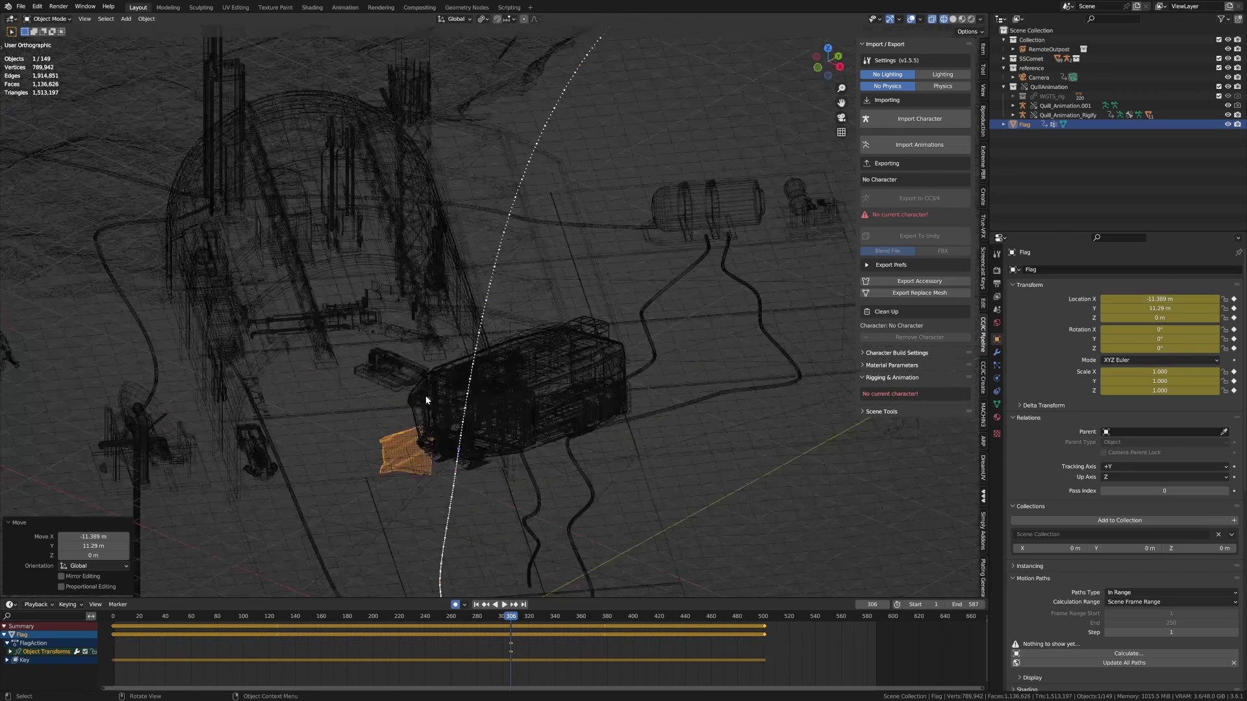
key("r")
key("z")
right_click(481, 411)
type("rz")
type("180")
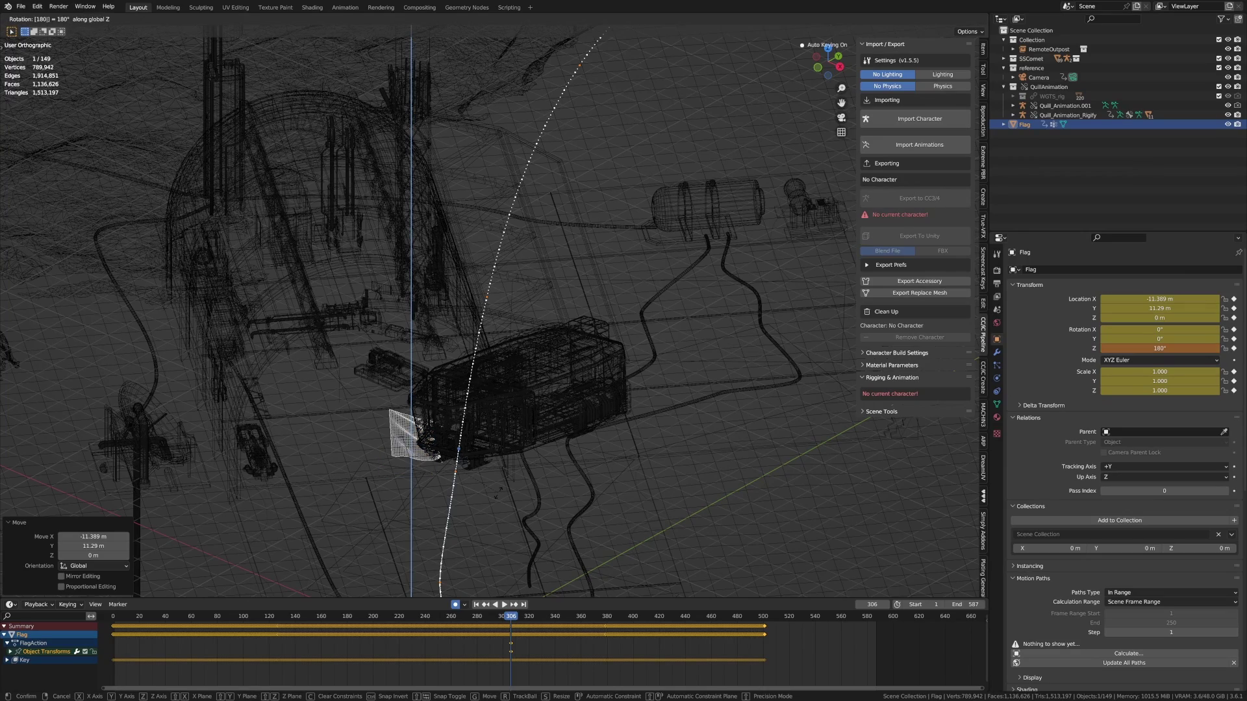
key("Return")
Raise the flag about 10.48 m along the global Z axis beside the lattice tower.
key("g")
key("z")
left_click(479, 239)
Scale the flag down uniformly to about 0.409.
middle_click_drag(479, 238, 490, 213)
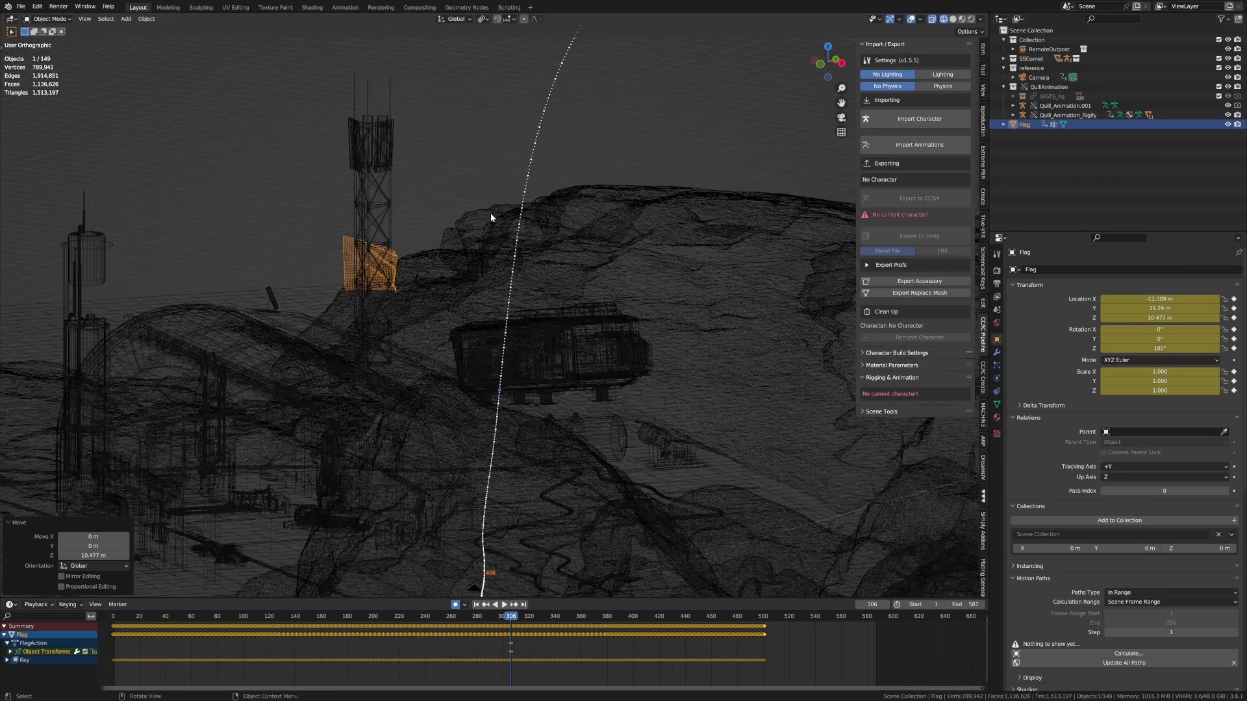
scroll(489, 260, "up", 2)
middle_click_drag(488, 259, 502, 365)
key("s")
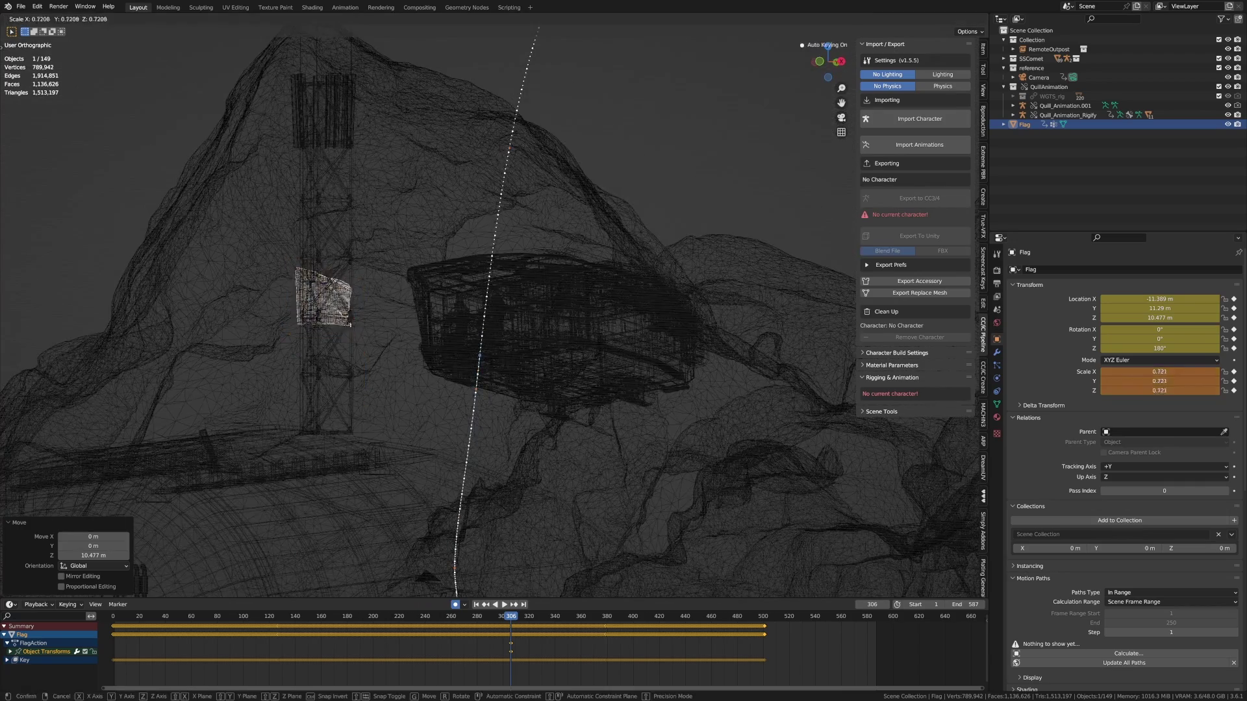
left_click(391, 318)
Position the flag in the top view at about X -9.95 m, Y 11.14 m, with its straight edge on the tower's corner.
middle_click_drag(391, 319, 371, 346)
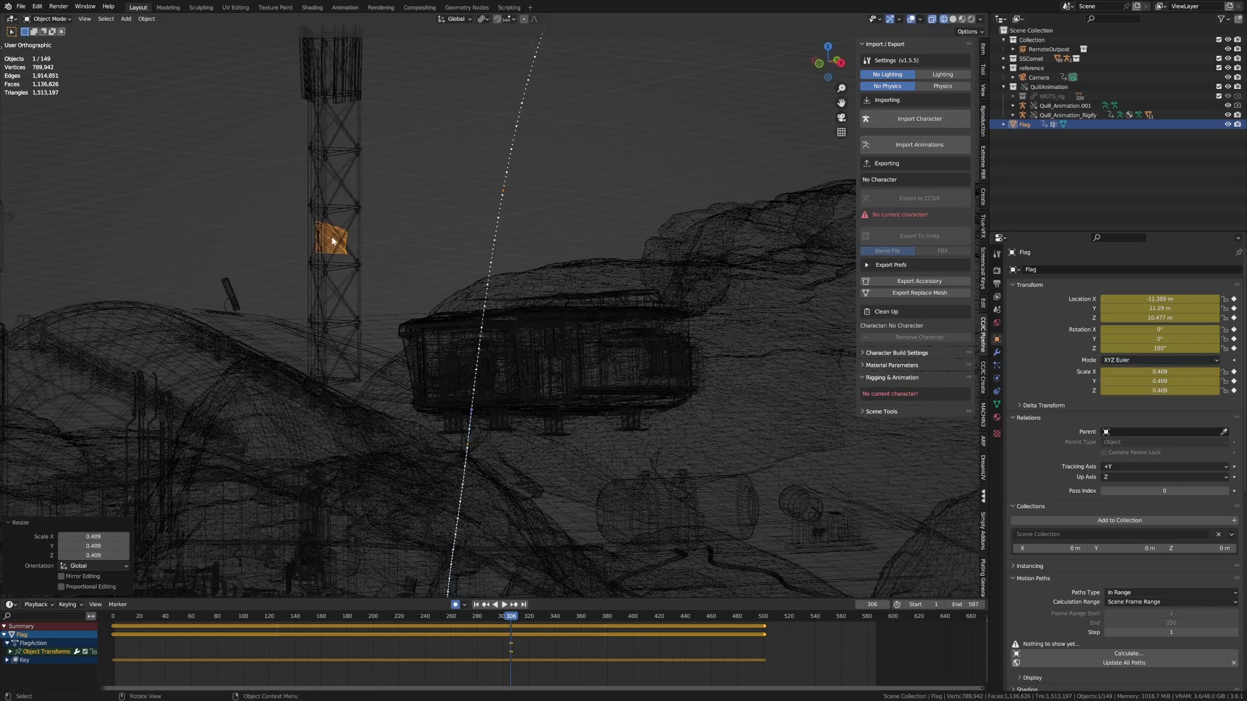
key("KP_7")
middle_click_drag(332, 240, 392, 281, "shift")
key("g")
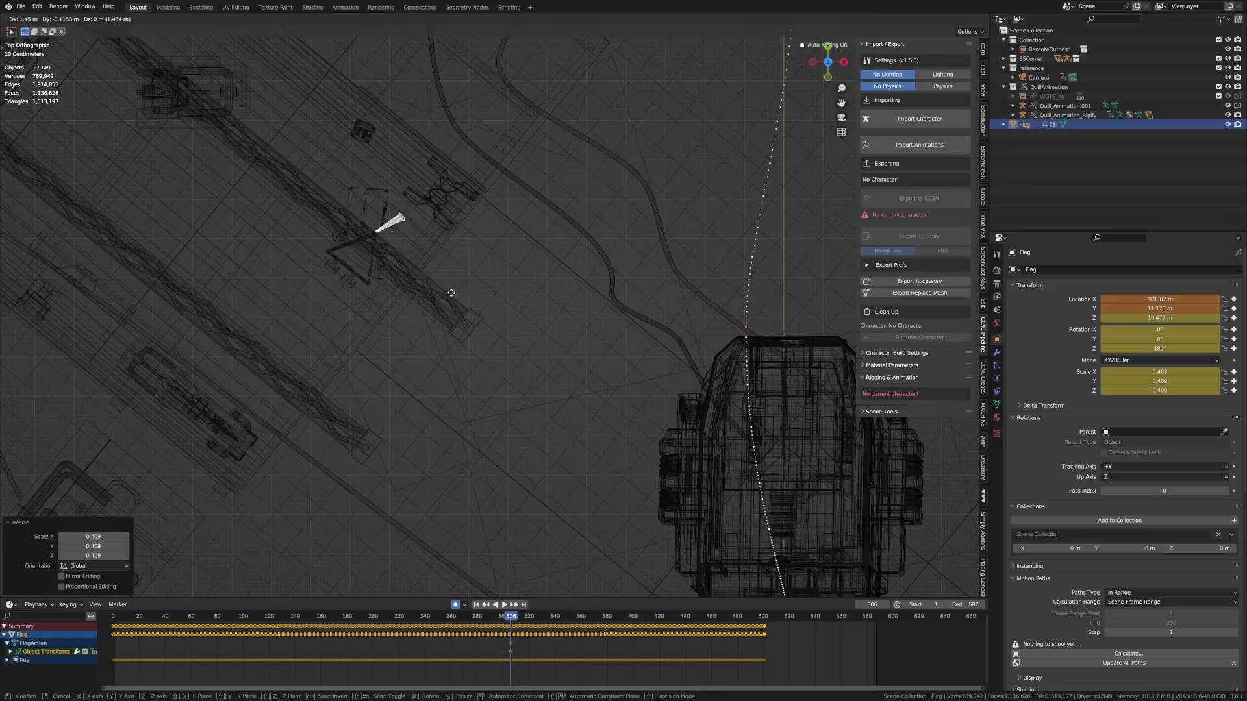
left_click(451, 294)
middle_click_drag(495, 321, 699, 445, "shift")
scroll(669, 438, "up", 6)
key("g")
left_click(440, 226)
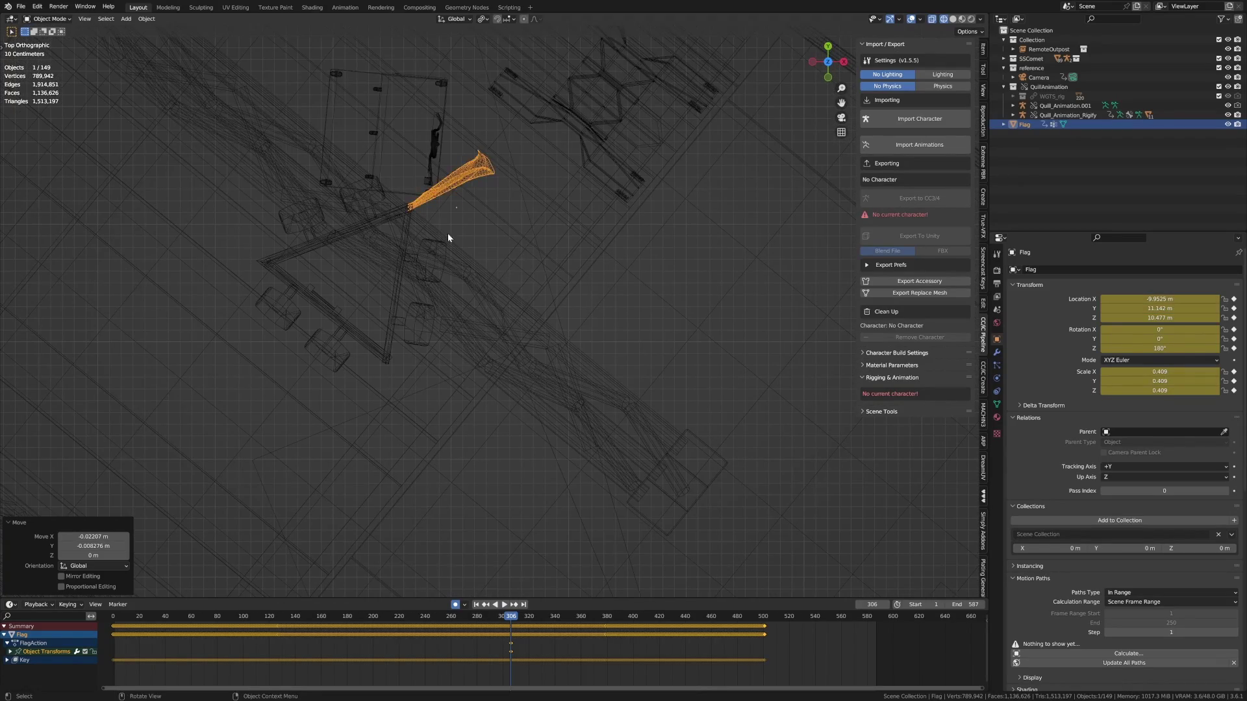
Raise the flag about 3.21 m along Z to just below the tower's head and scale it by about 0.93.
middle_click_drag(448, 237, 550, 313)
key("g")
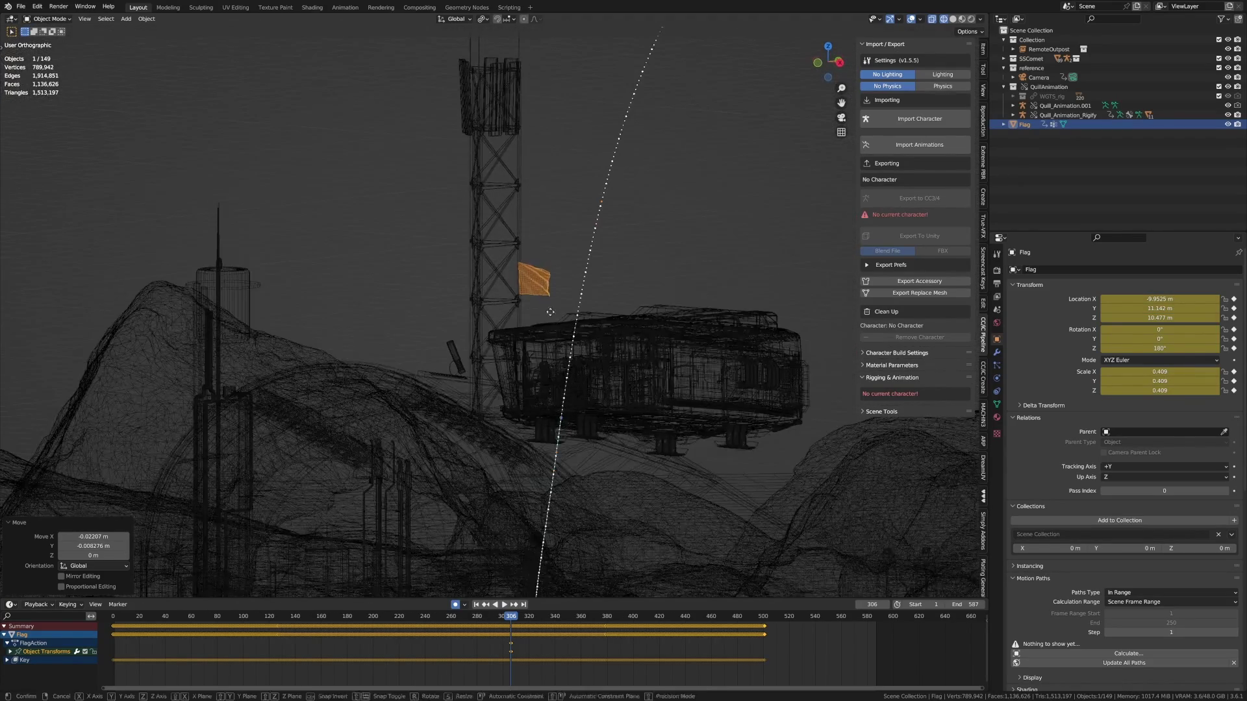
key("z")
left_click(544, 225)
scroll(544, 225, "up", 3)
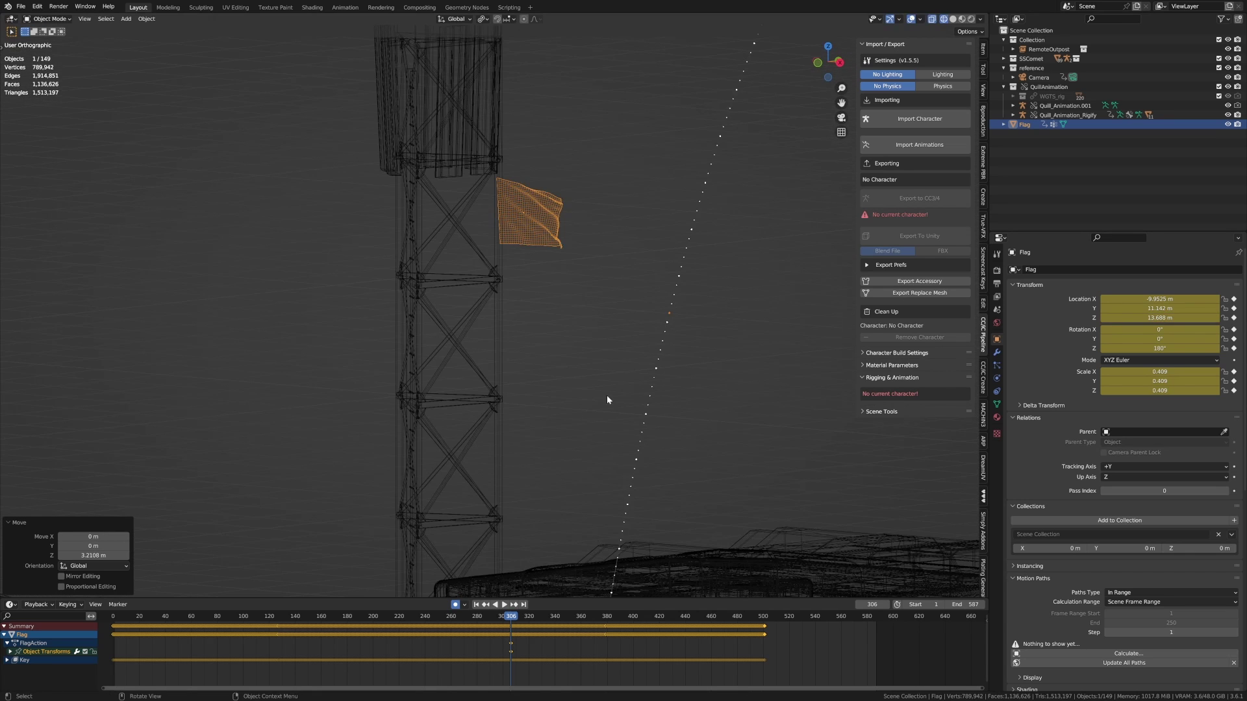
key("s")
left_click(596, 385)
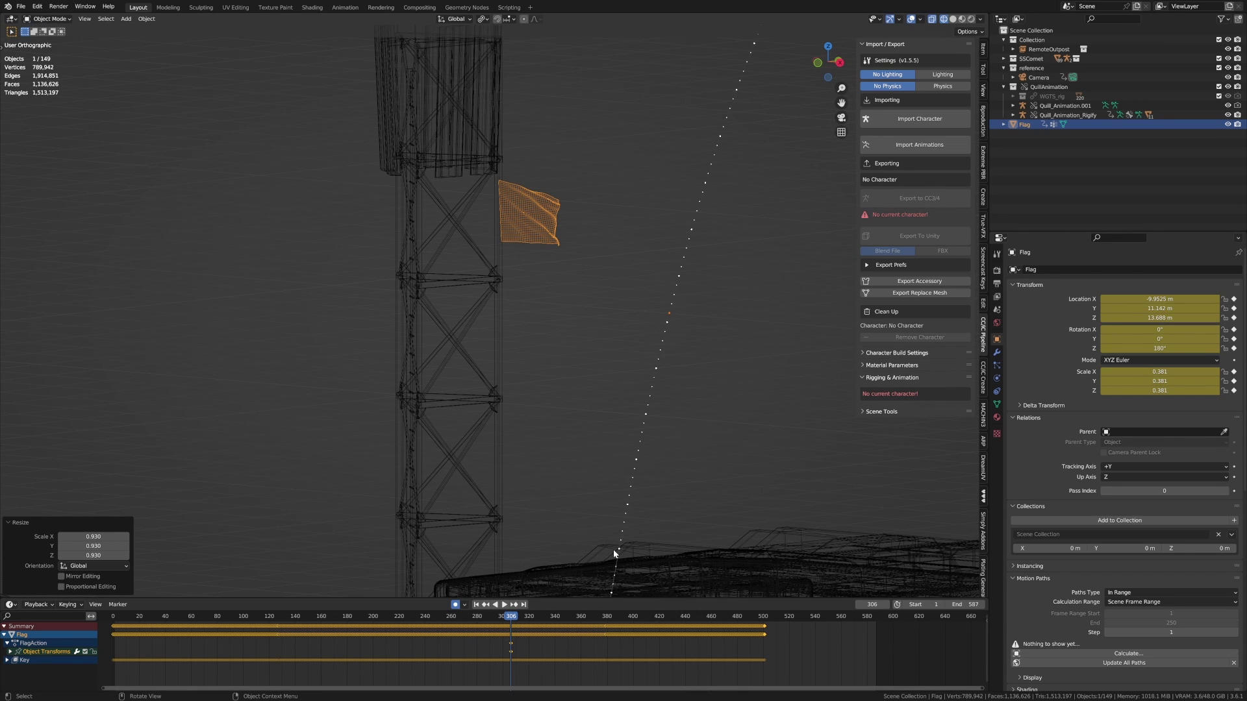
Delete the flag's object transform keyframe at frame 306 and return to the camera view at frame 295.
left_click_drag(509, 618, 503, 617)
key("Delete")
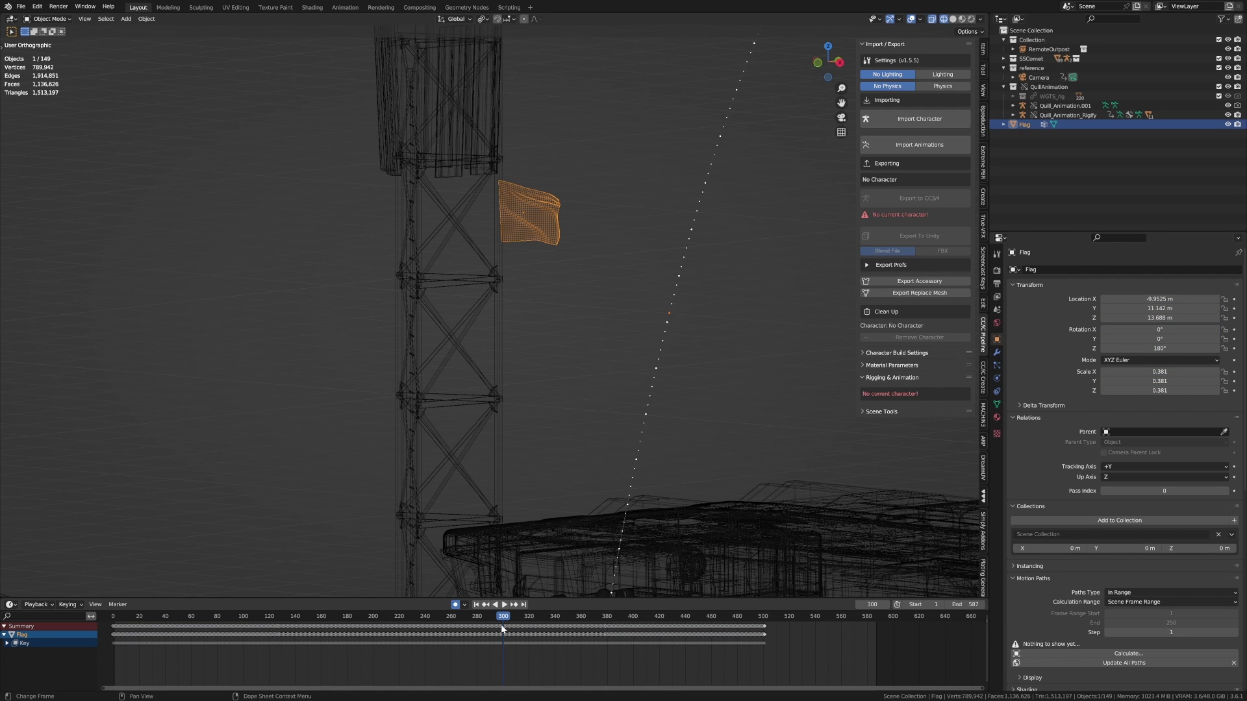
left_click(497, 619)
key("KP_0")
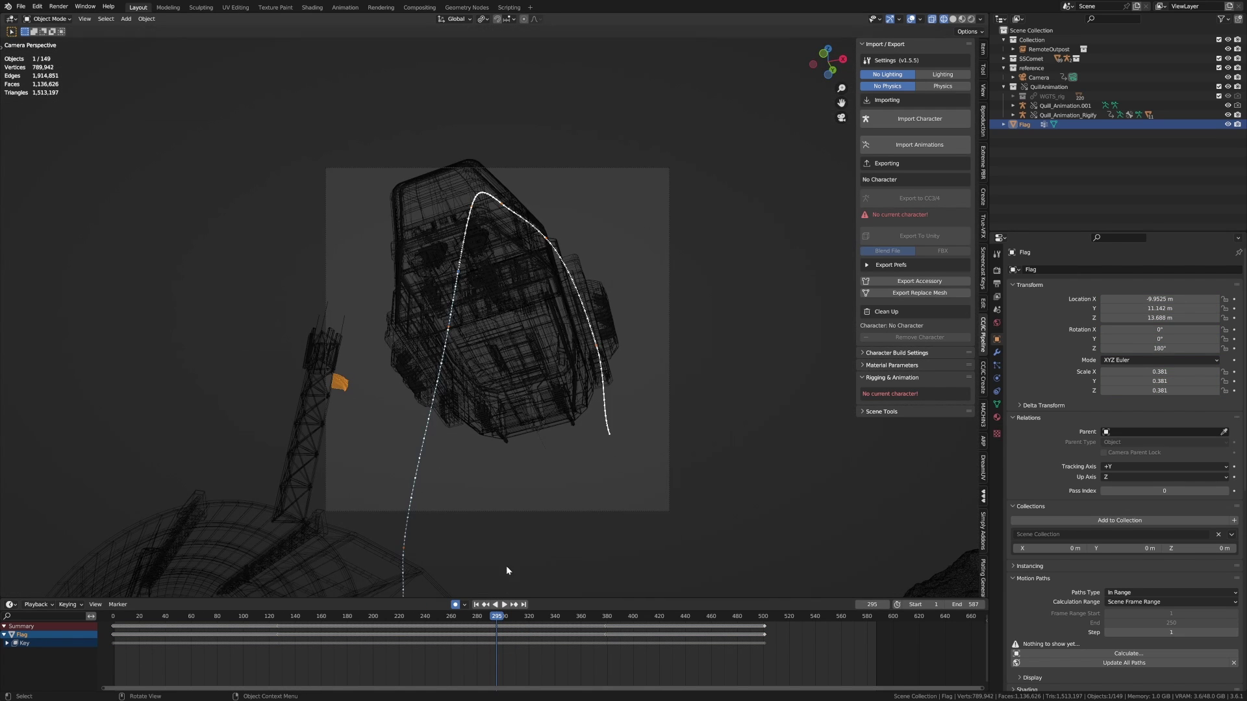
Scrub and play the shot through the camera to examine the waving flag, ending at frame 311.
left_click_drag(497, 619, 665, 624)
key("space")
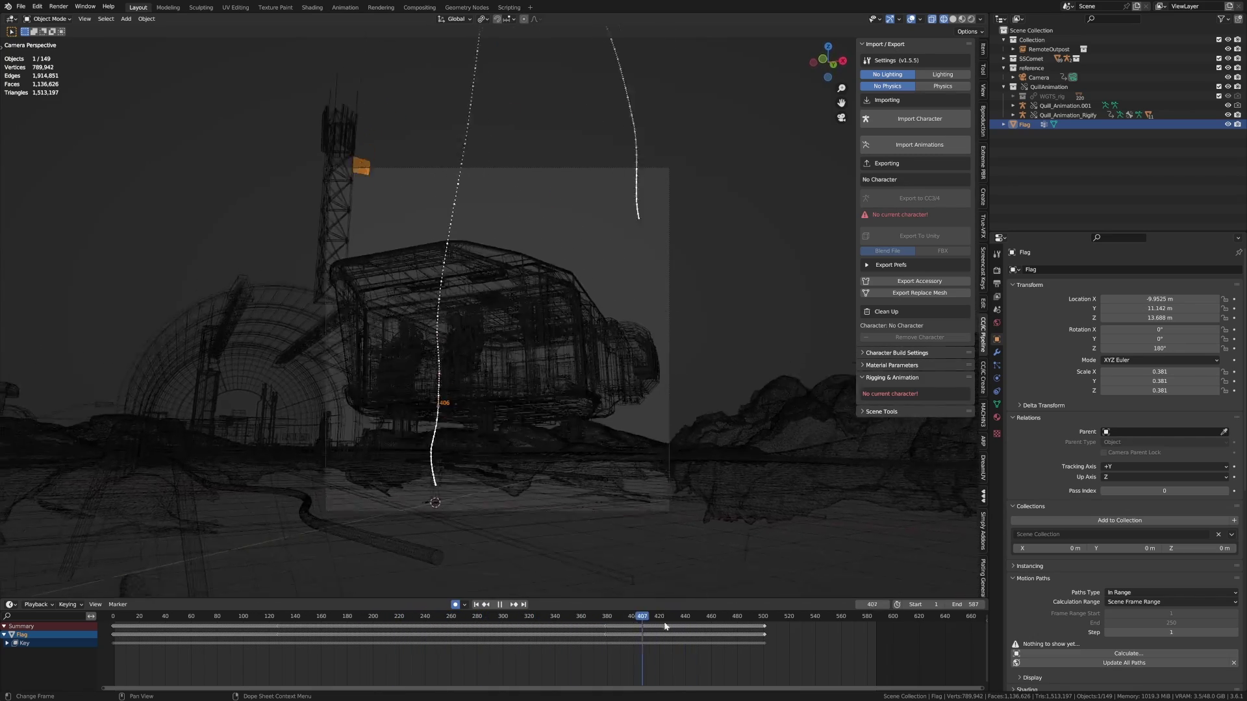
left_click(587, 637)
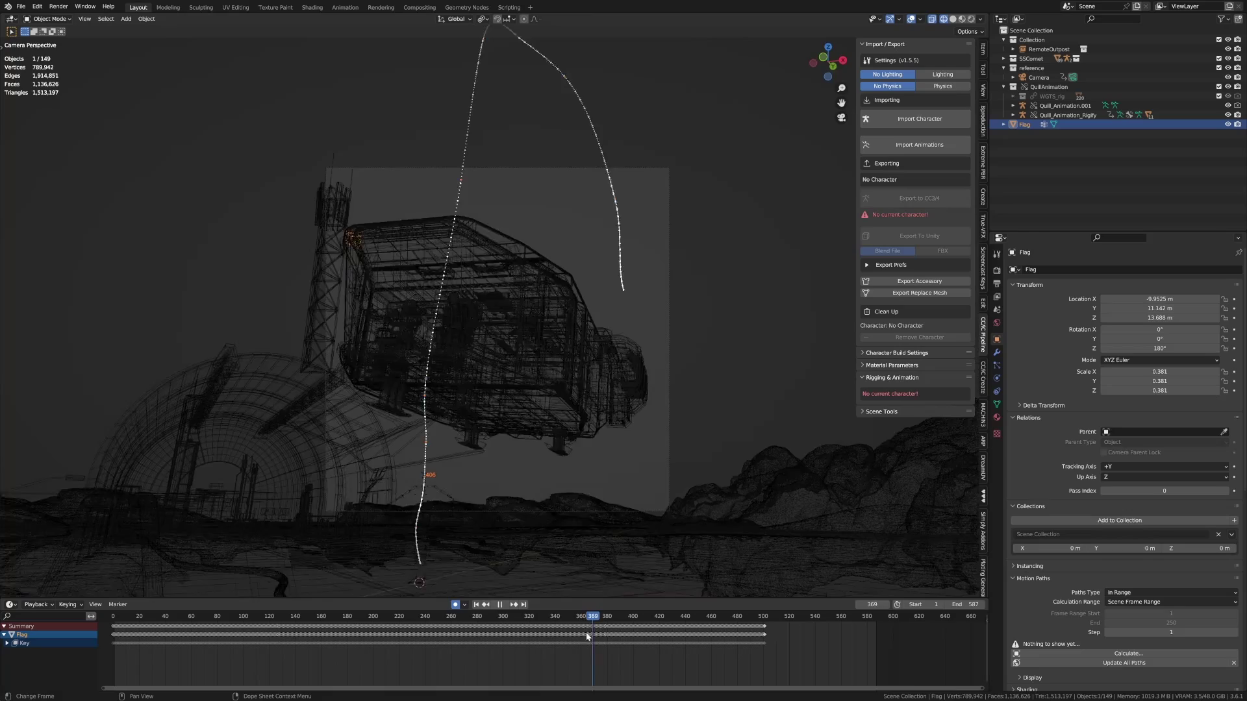
left_click_drag(587, 637, 516, 636)
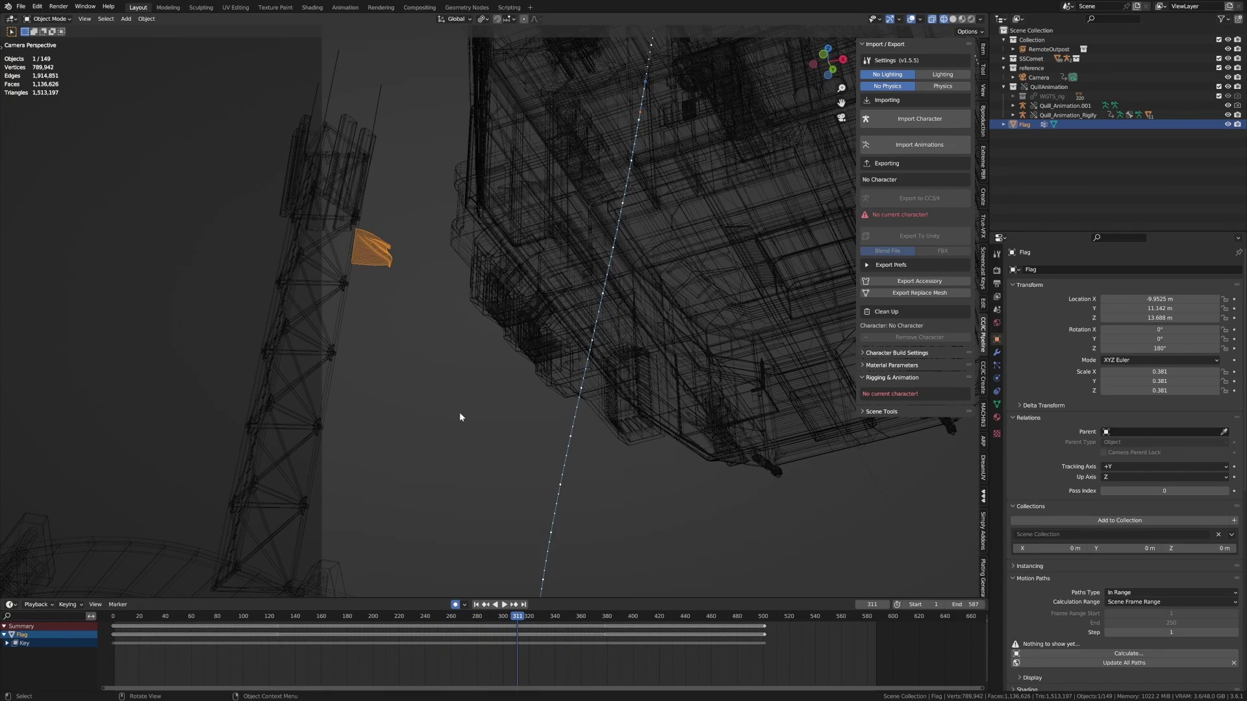
Duplicate the flag, lower the copy about 0.98 m along Z, and go to frame 249.
key("shift+d")
key("z")
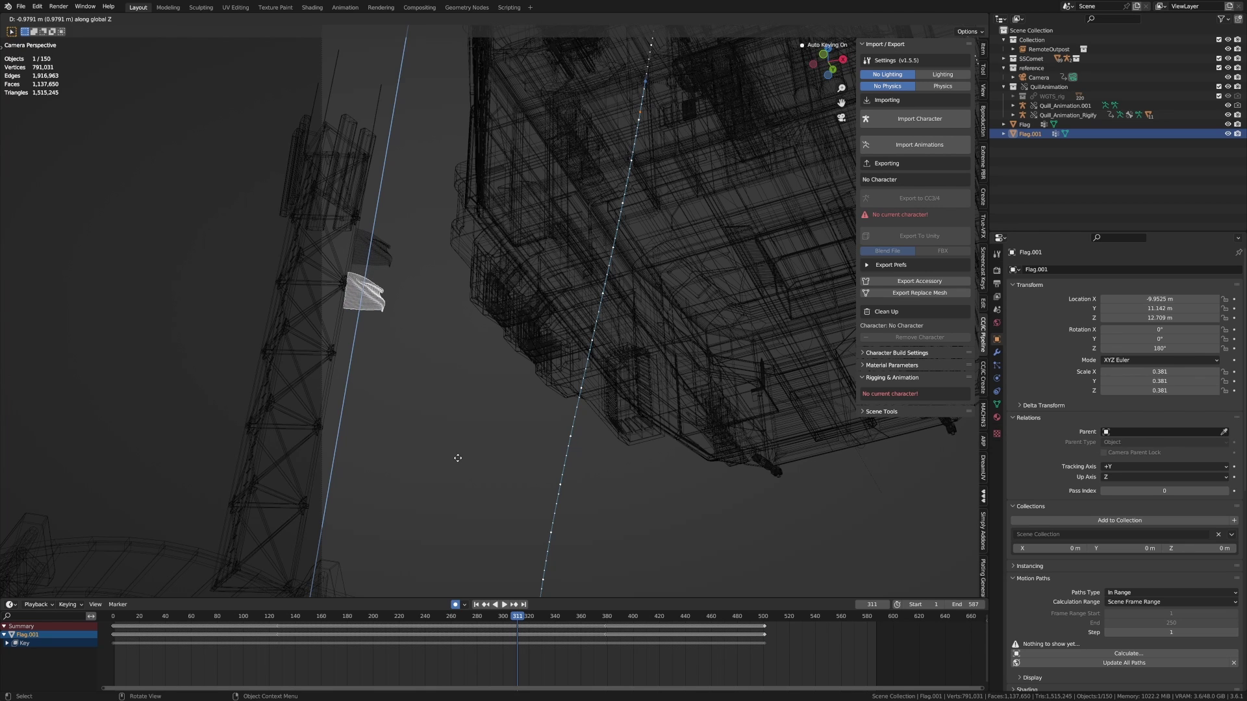
left_click(458, 457)
left_click(436, 639)
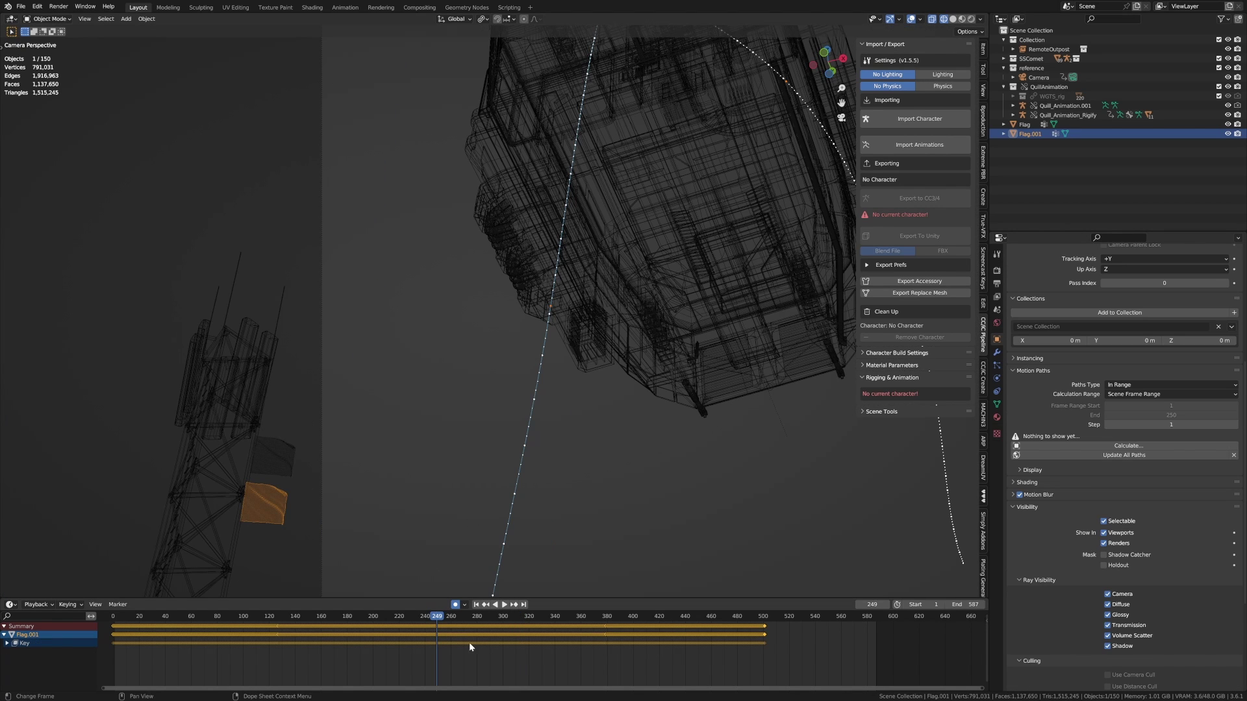
In the Animation workspace, snap the 3D cursor to the lower flag copy and delete that copy.
left_click(345, 7)
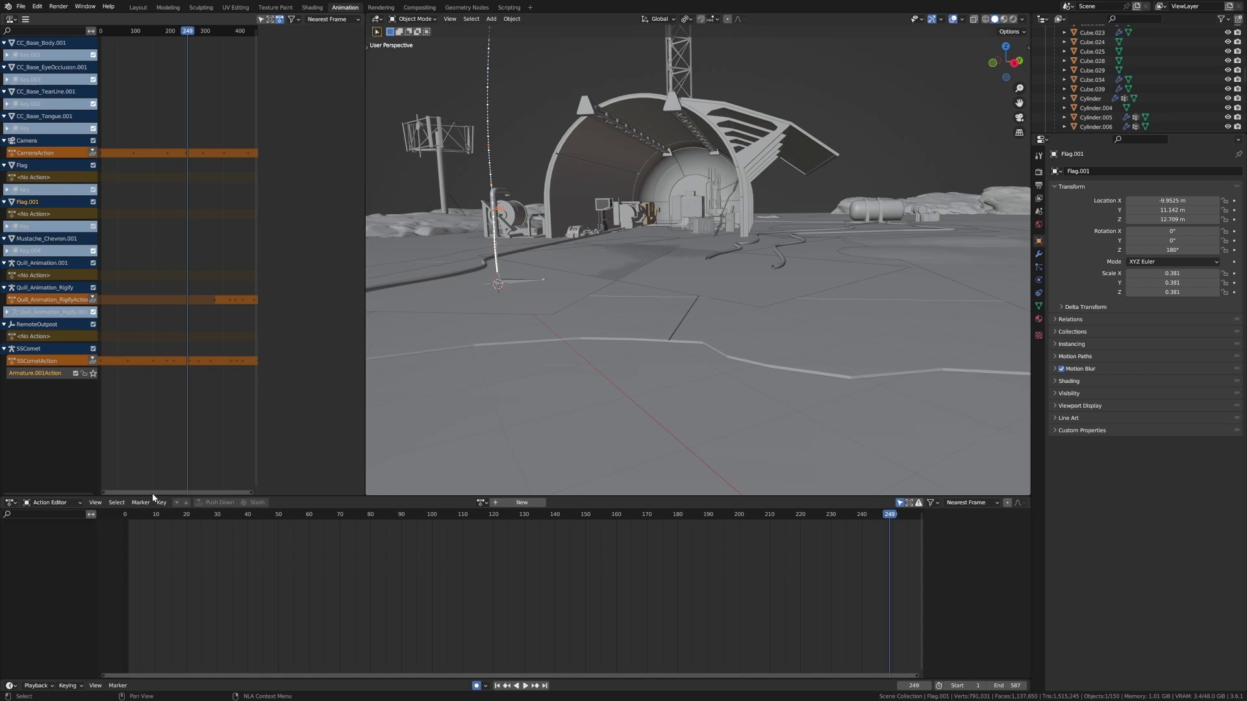
middle_click_drag(481, 161, 676, 95)
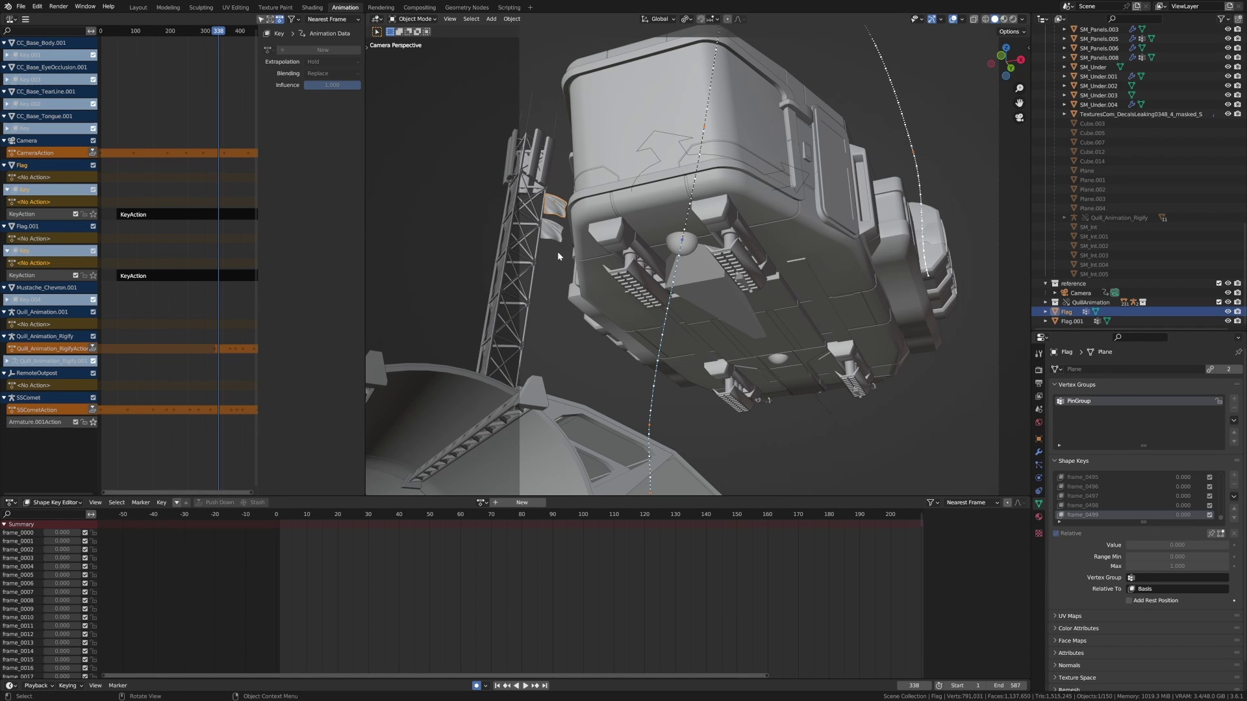
left_click(555, 240)
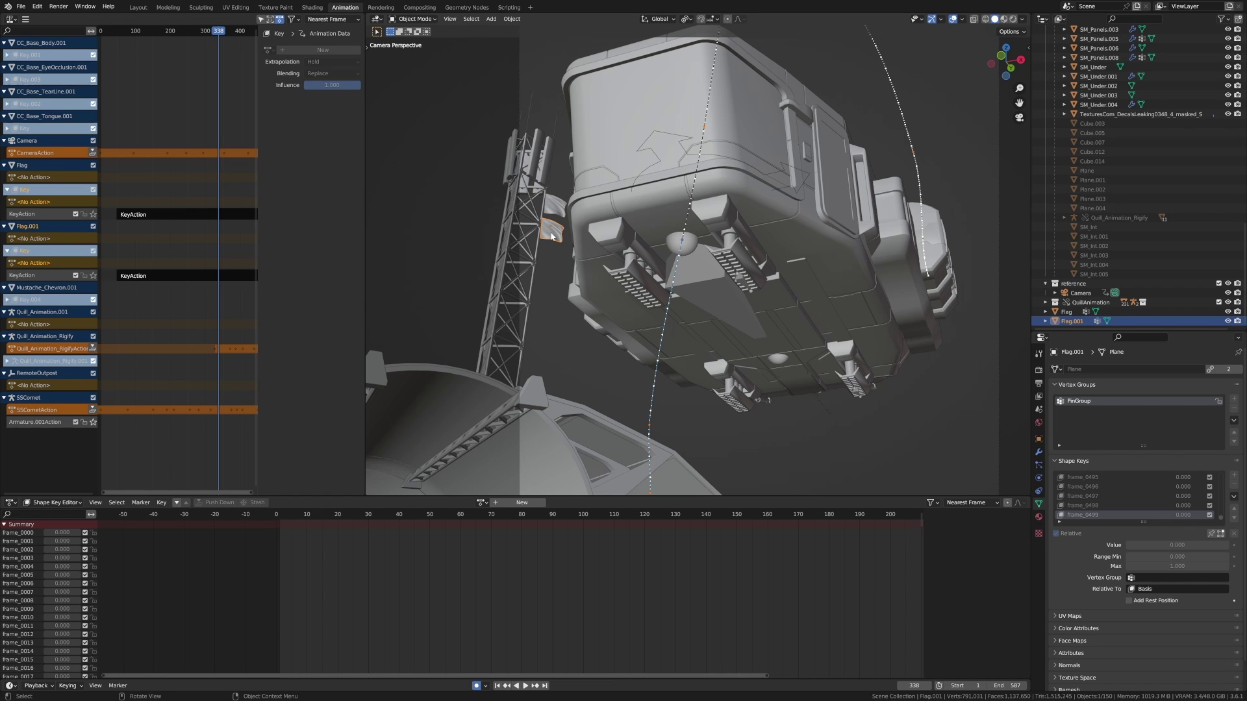
key("shift+s")
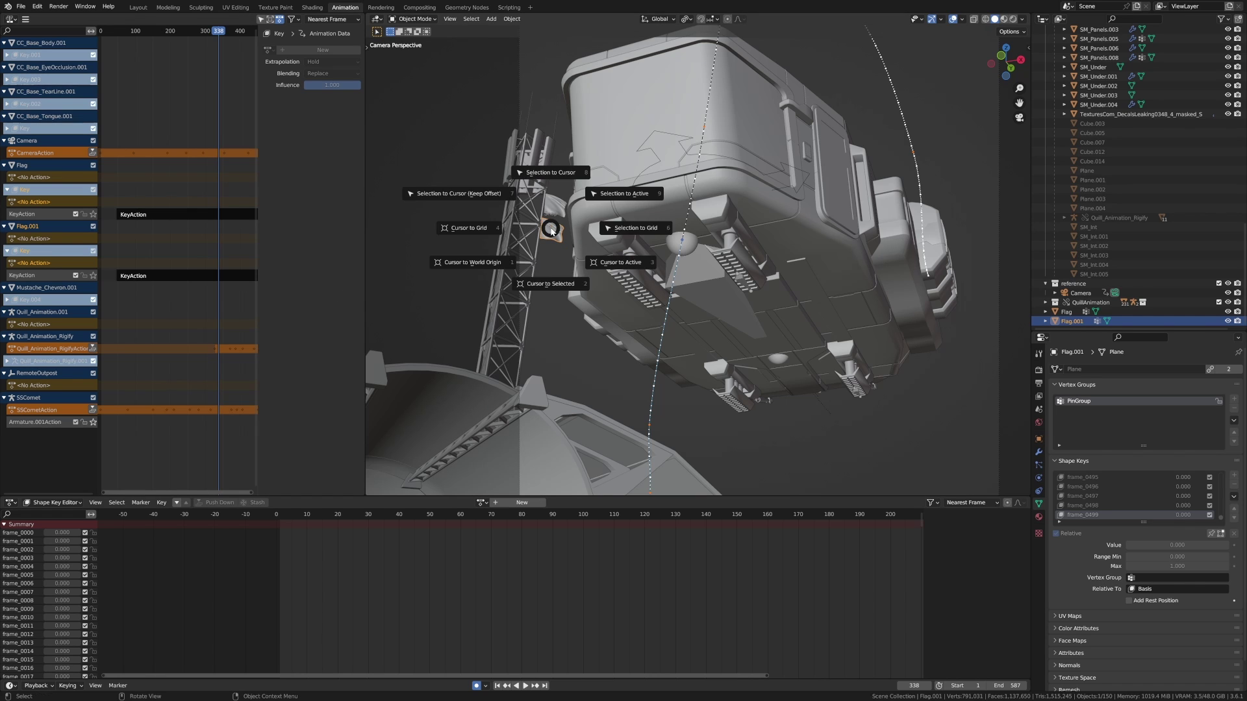
left_click(554, 280)
key("Delete")
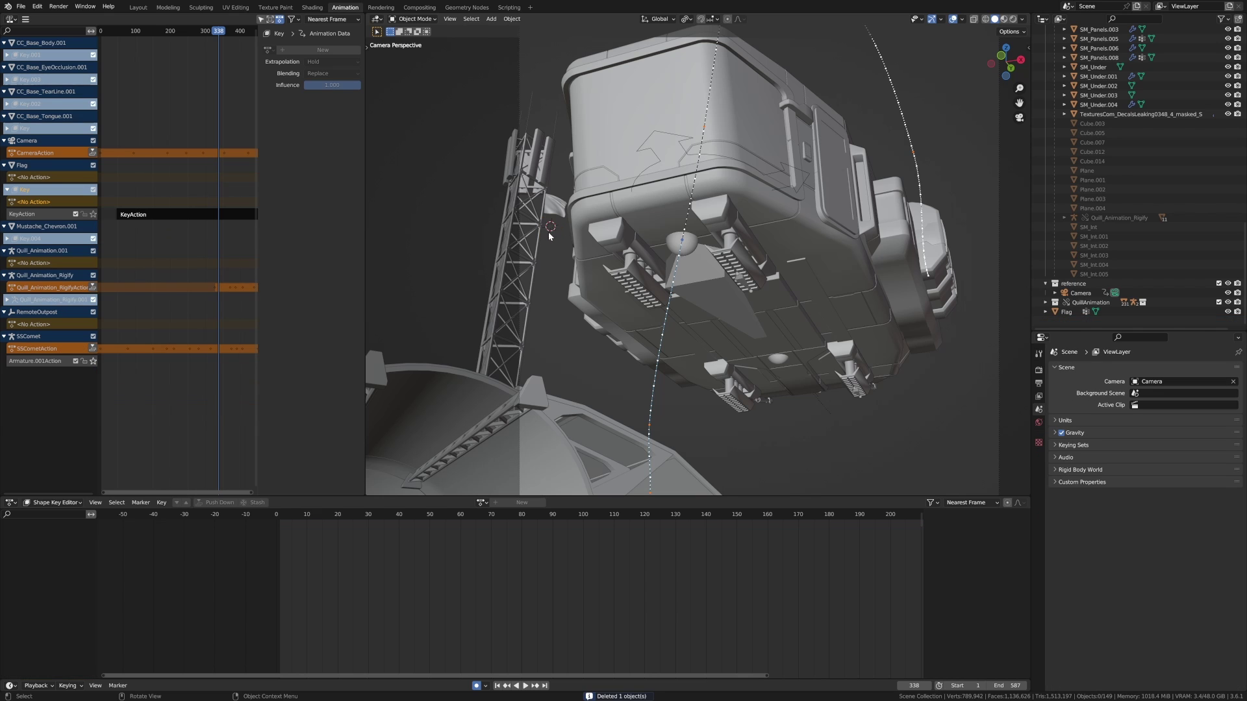
Shift the remaining flag's KeyAction strip to start at frame 120, and scrub and play the shot, ending at frame 77.
left_click(198, 218)
key("g")
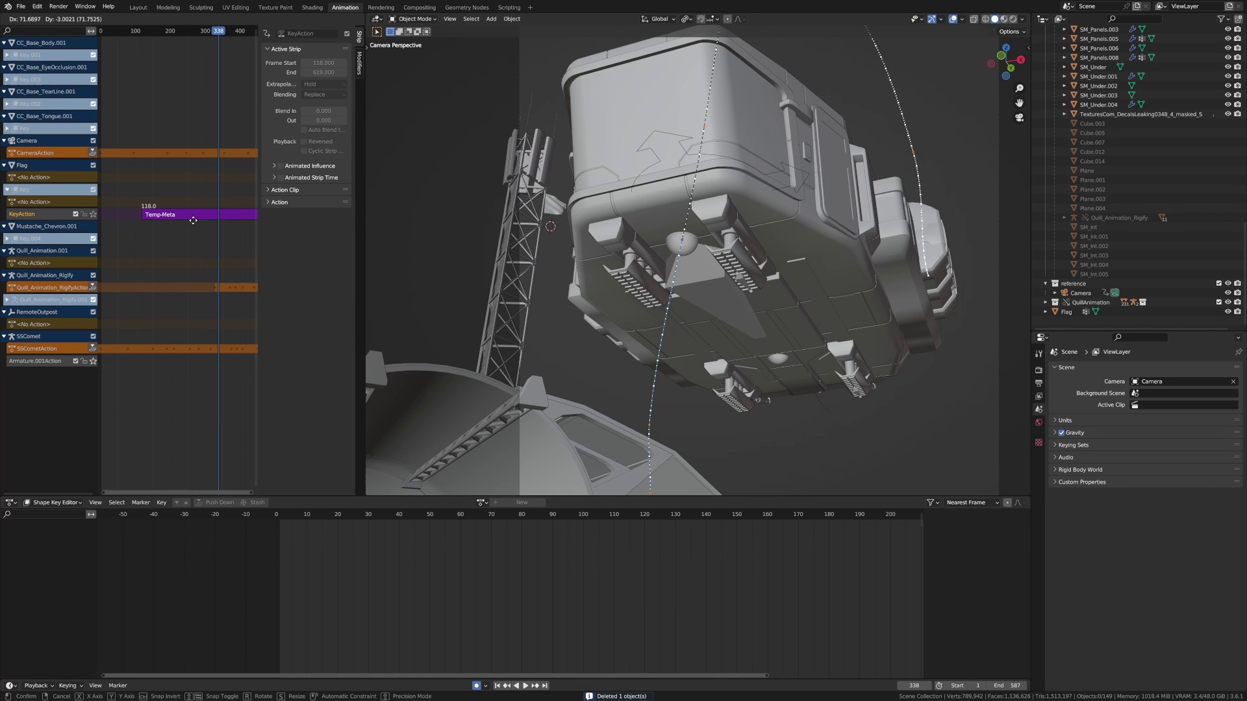
left_click(192, 219)
left_click_drag(300, 515, 872, 517)
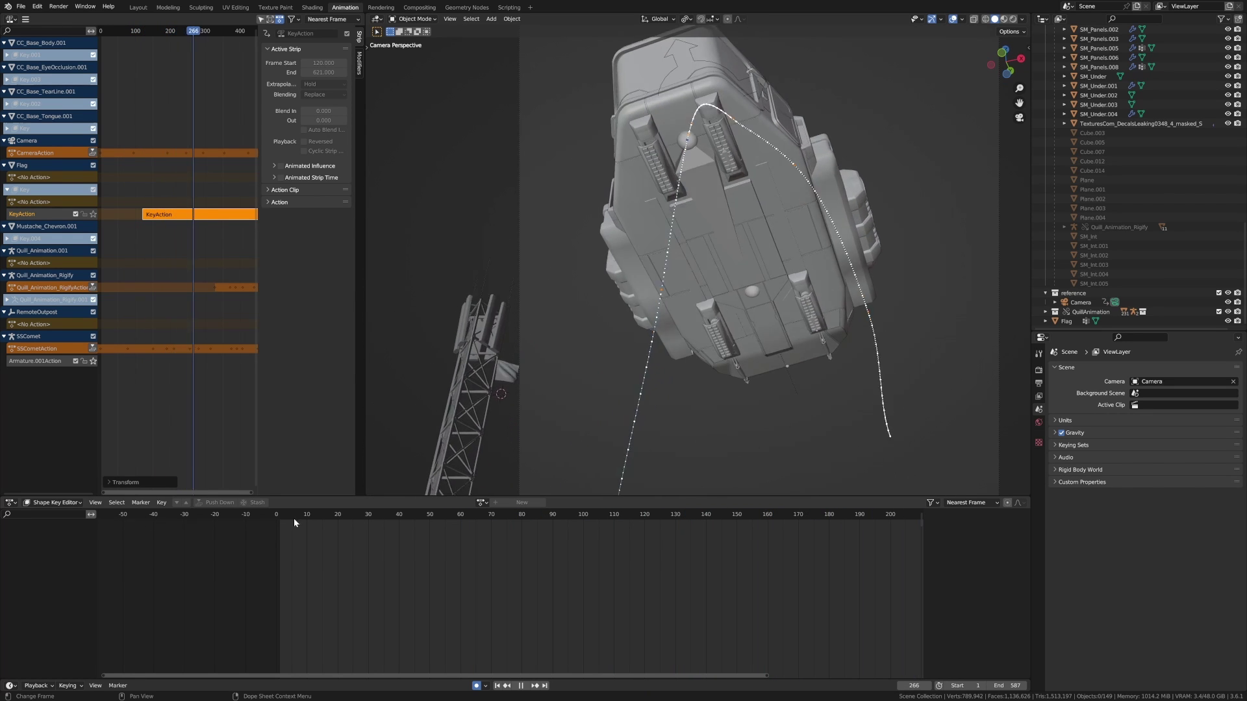
scroll(612, 540, "down", 3)
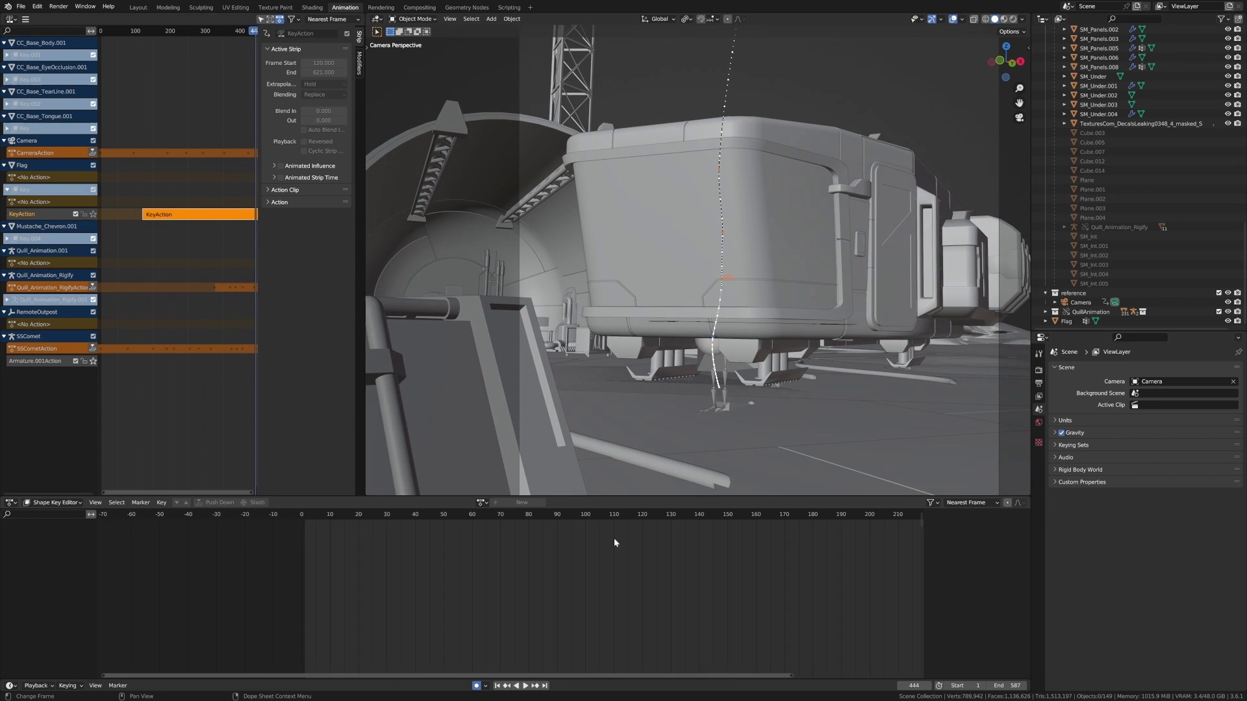
key("space")
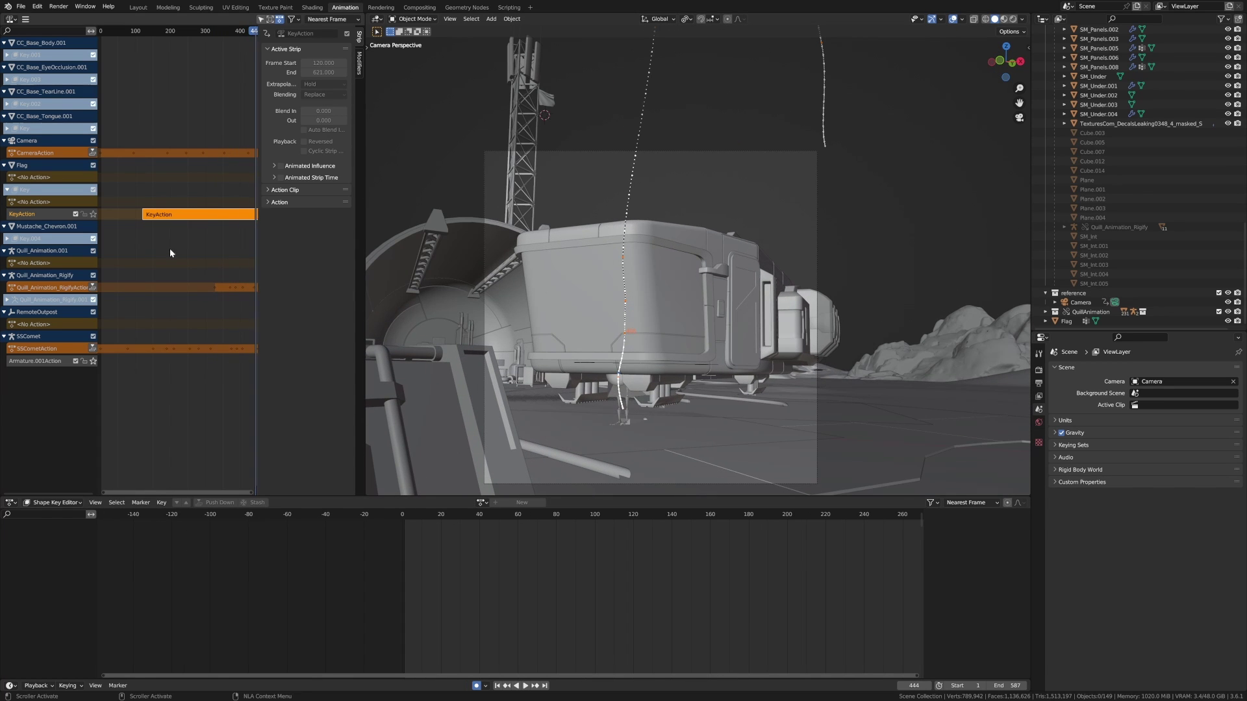
key("space")
left_click(551, 514)
Append a second flag object from its source file and shift its KeyAction strip to start at frame 23.
left_click(23, 18)
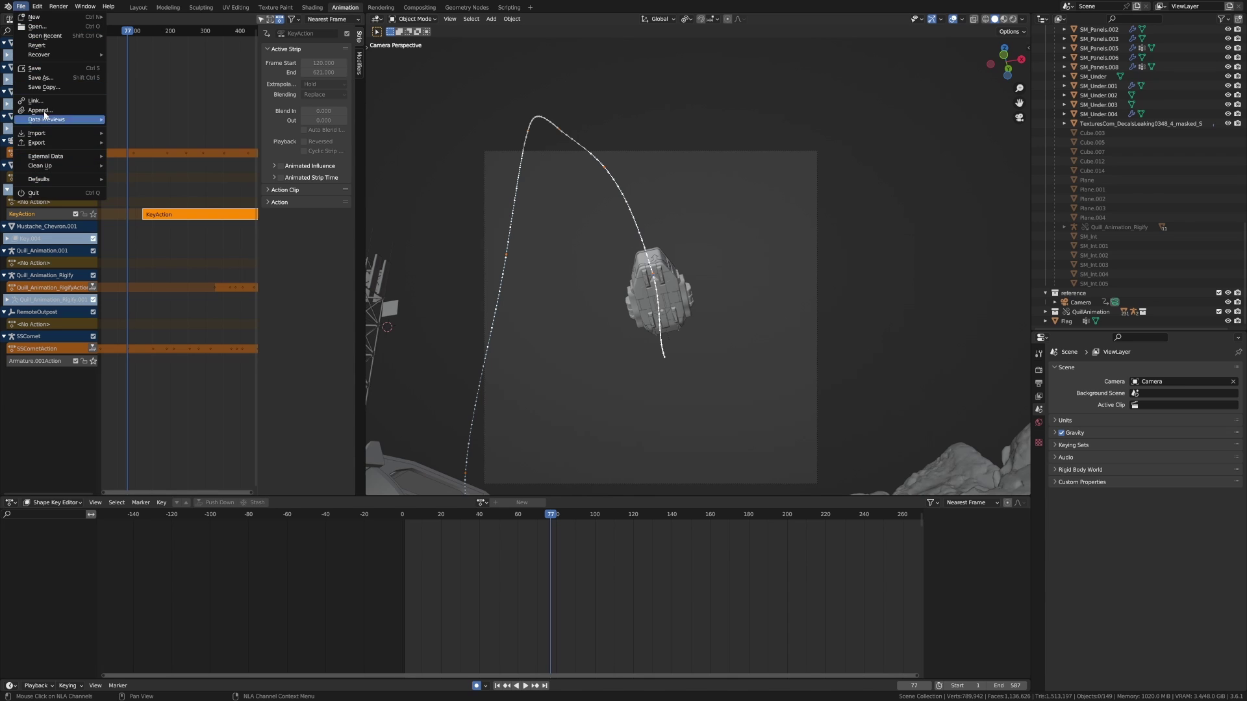
left_click(46, 113)
double_click(404, 197)
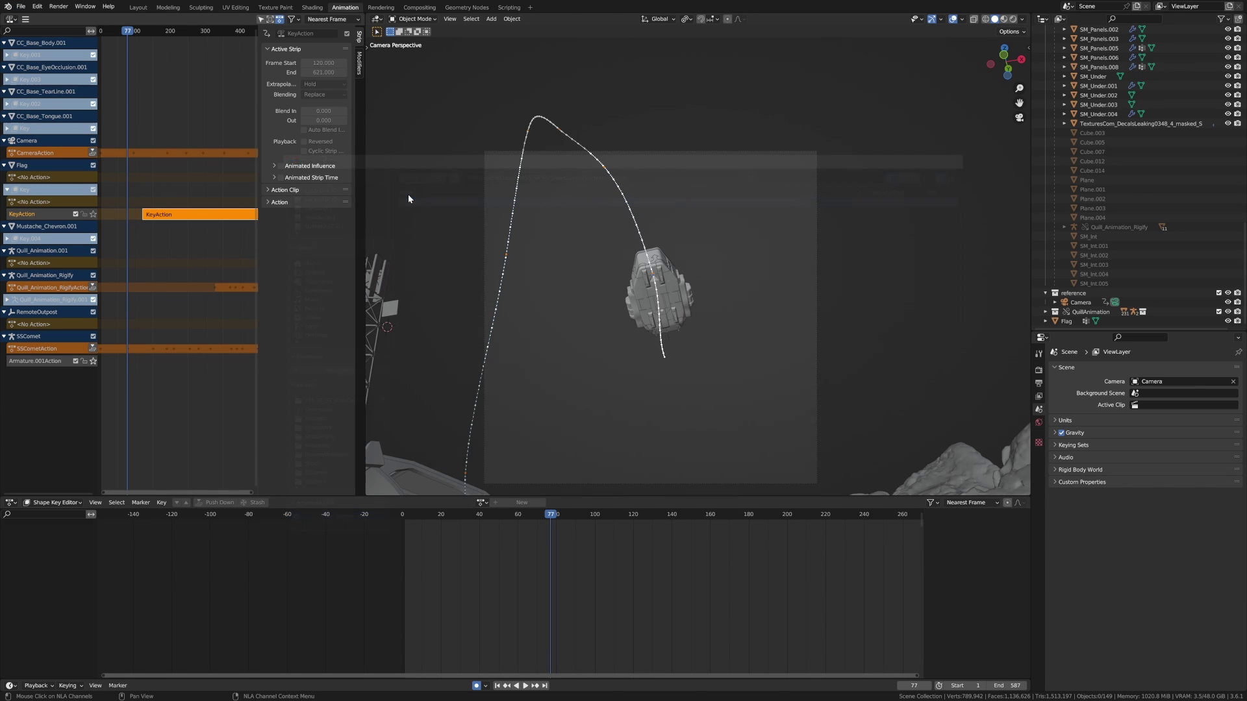
left_click(198, 264)
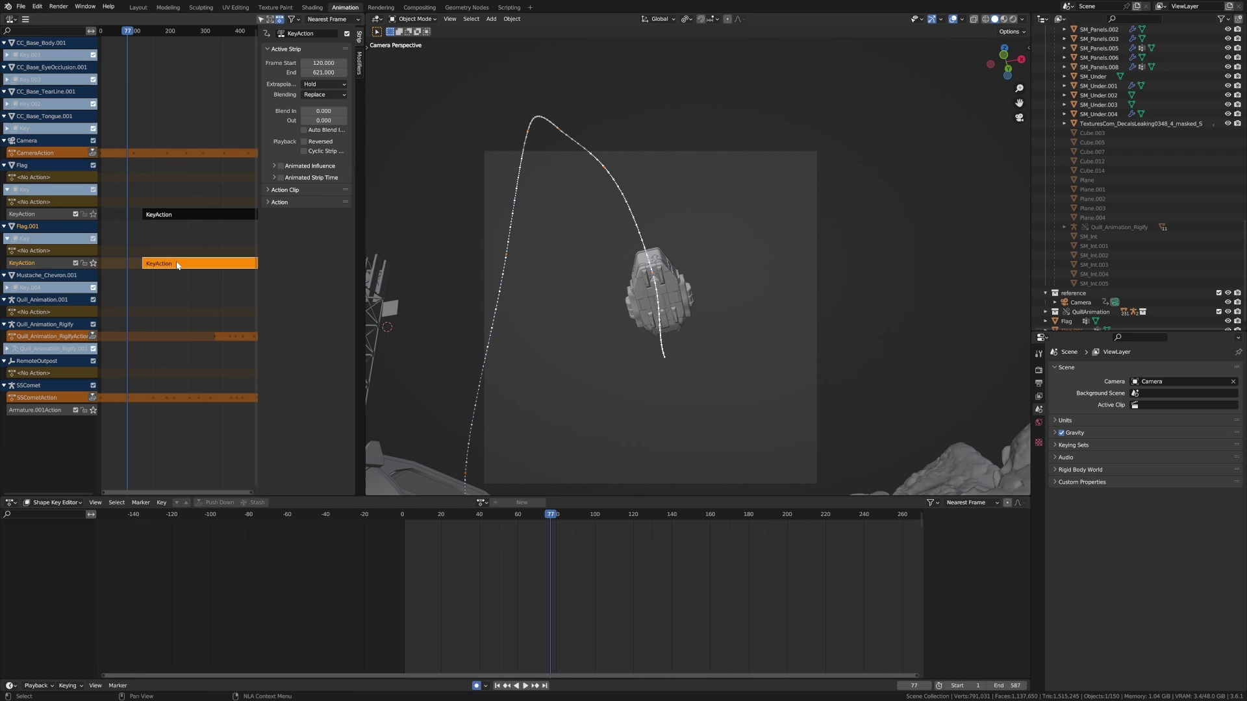
left_click_drag(178, 265, 142, 260)
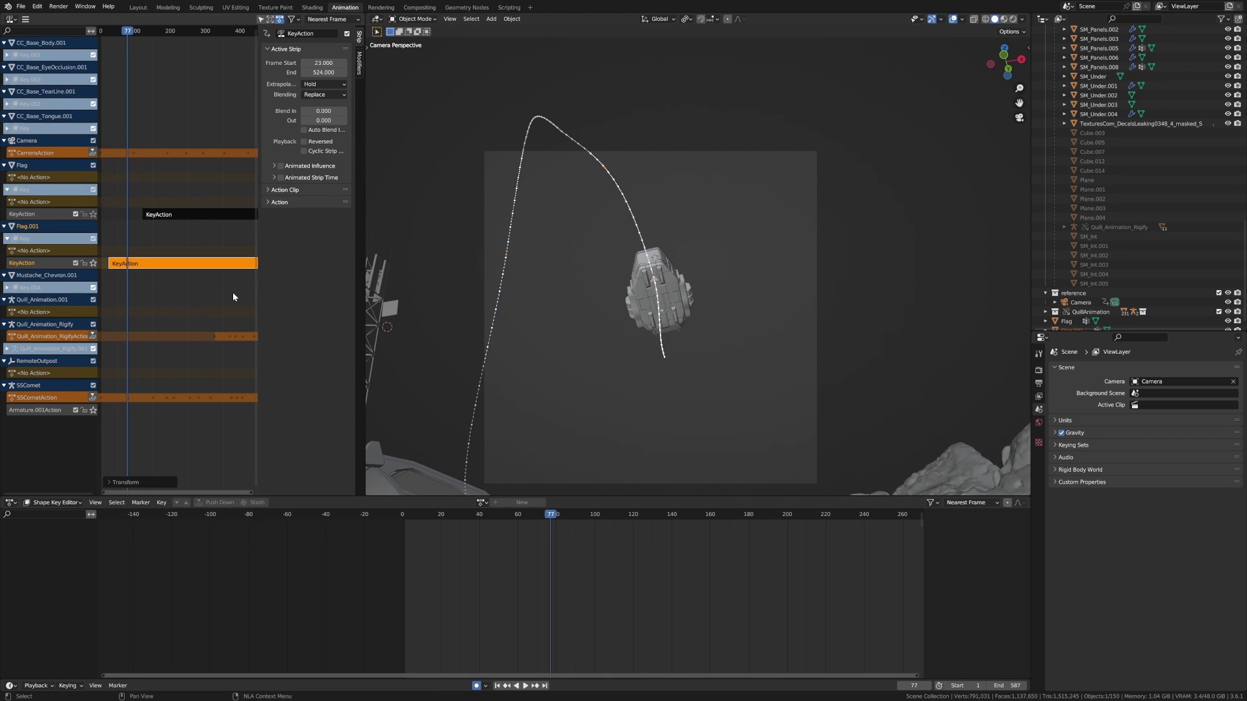
Snap the appended flag to the 3D cursor just below the first flag on the tower.
scroll(450, 328, "down", 1)
middle_click_drag(449, 328, 589, 334, "shift")
key("shift+s")
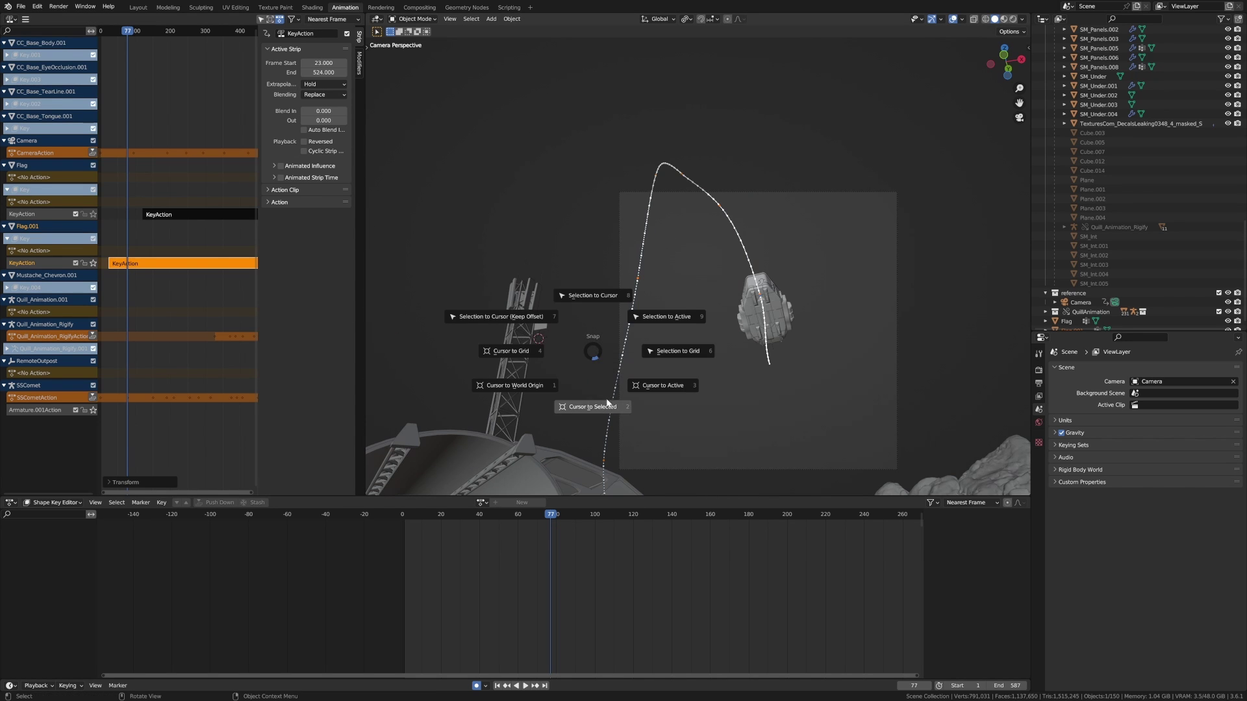
left_click(591, 295)
scroll(554, 336, "up", 2)
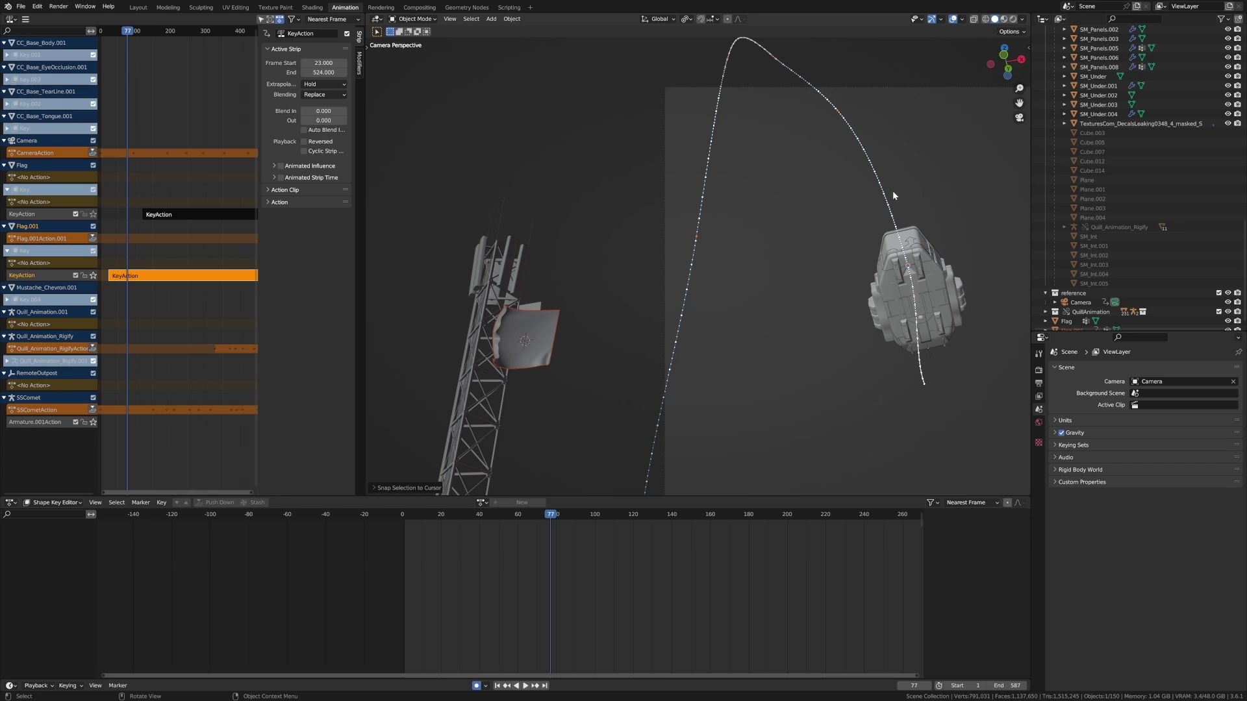
Match the appended flag's scale to the first flag by setting X, Y and Z to 0.381.
key("n")
left_click(1026, 68)
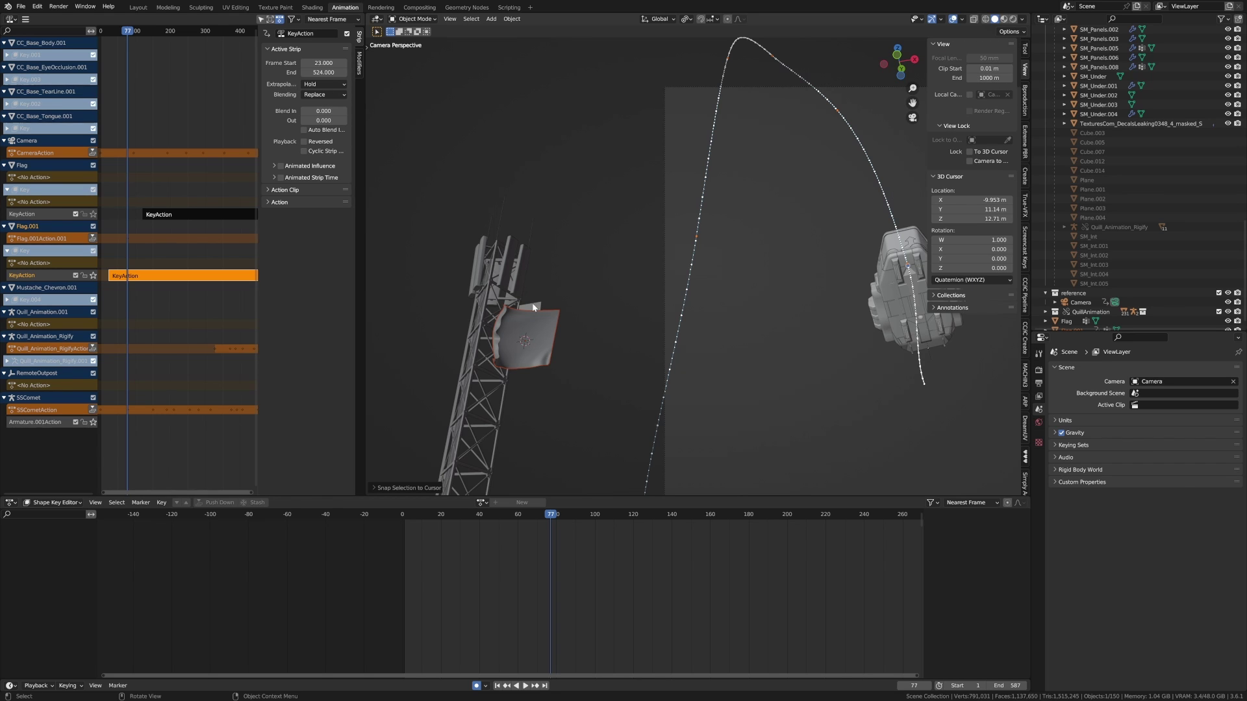
left_click(530, 325)
left_click(529, 324)
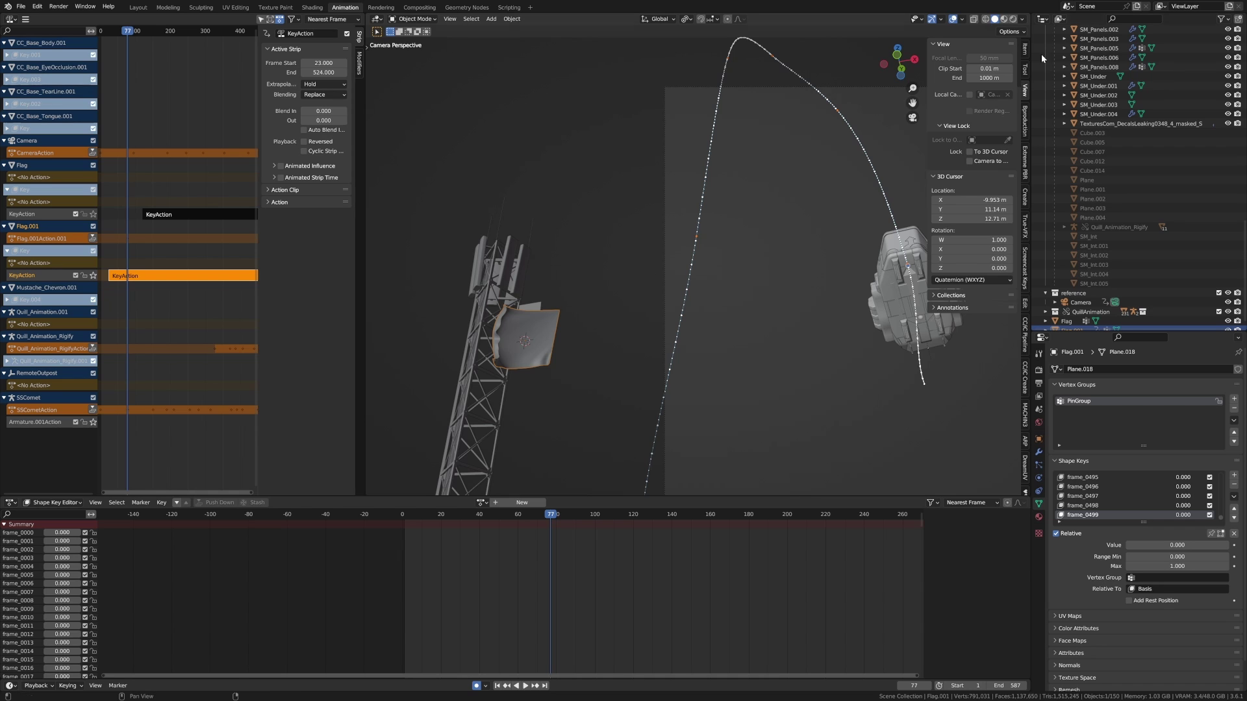
left_click(1024, 50)
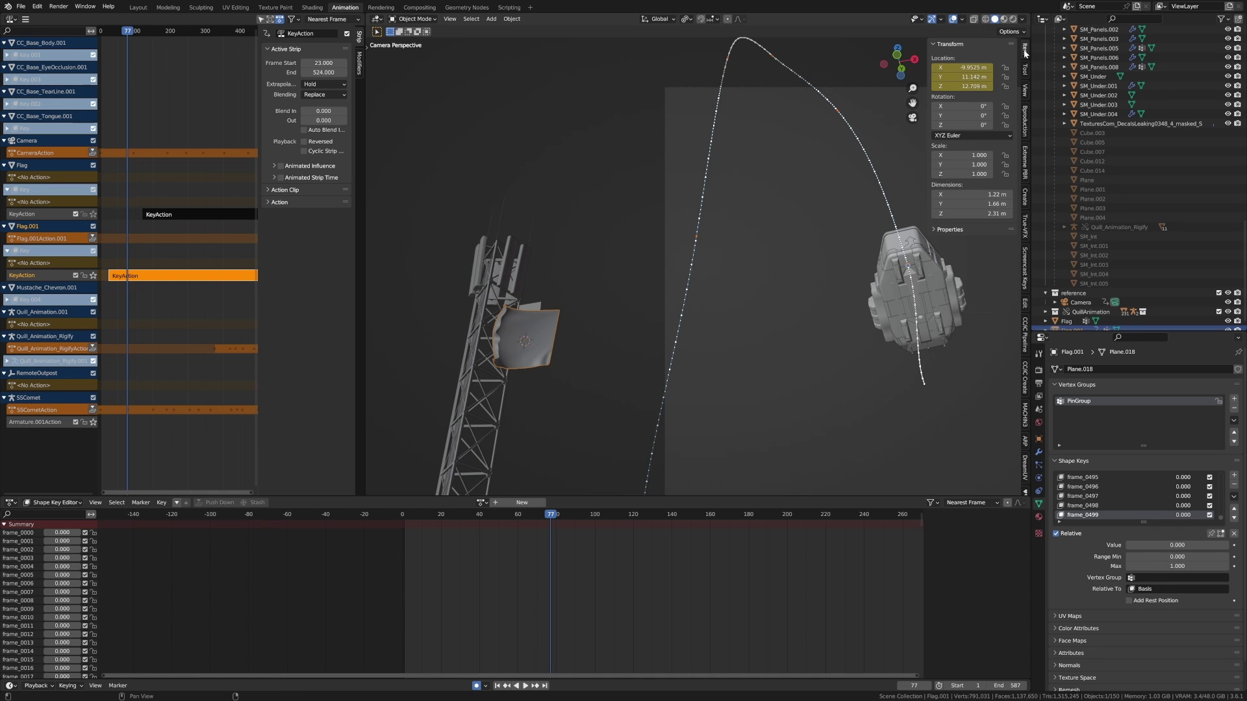
left_click(534, 309)
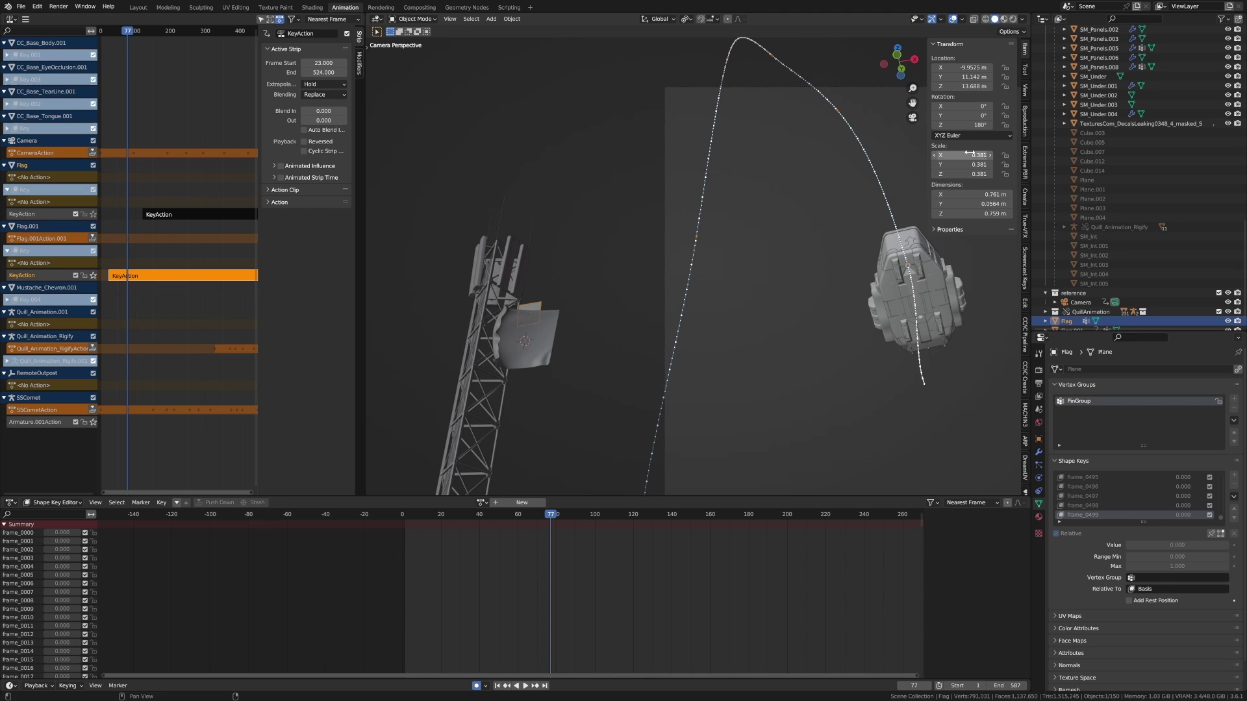
left_click(544, 340)
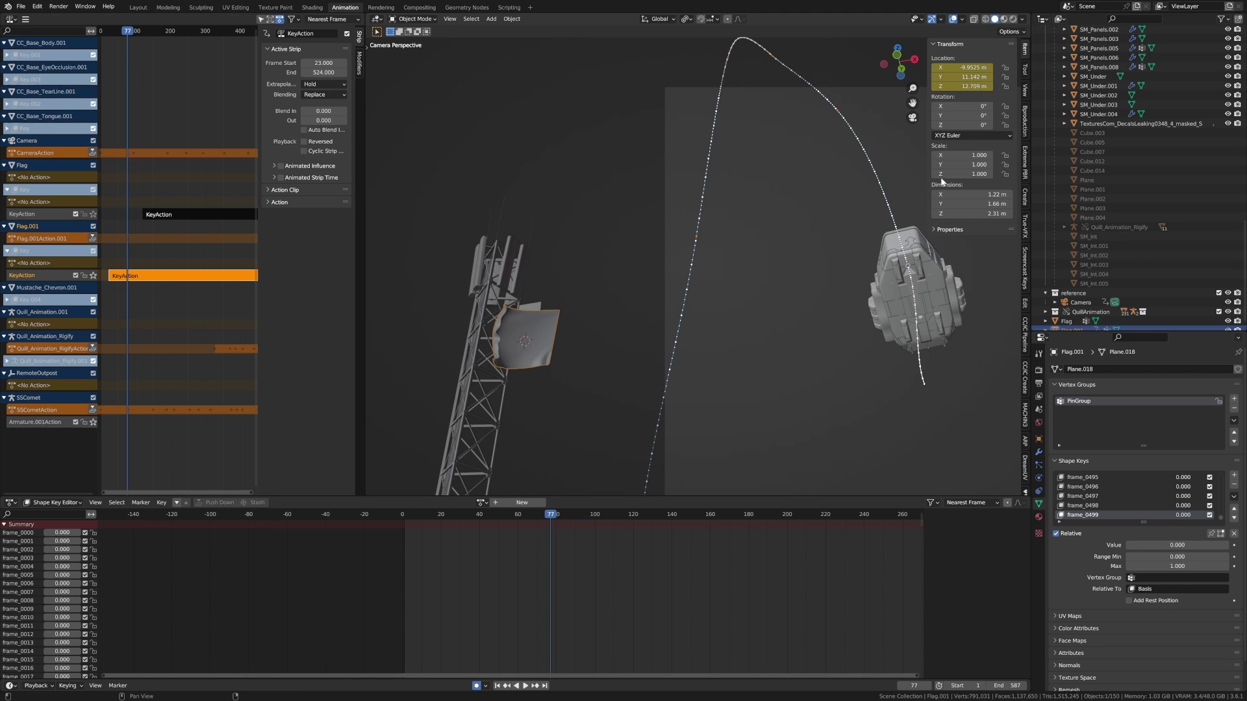
key("ctrl+v")
key("ctrl+v")
type("0.381")
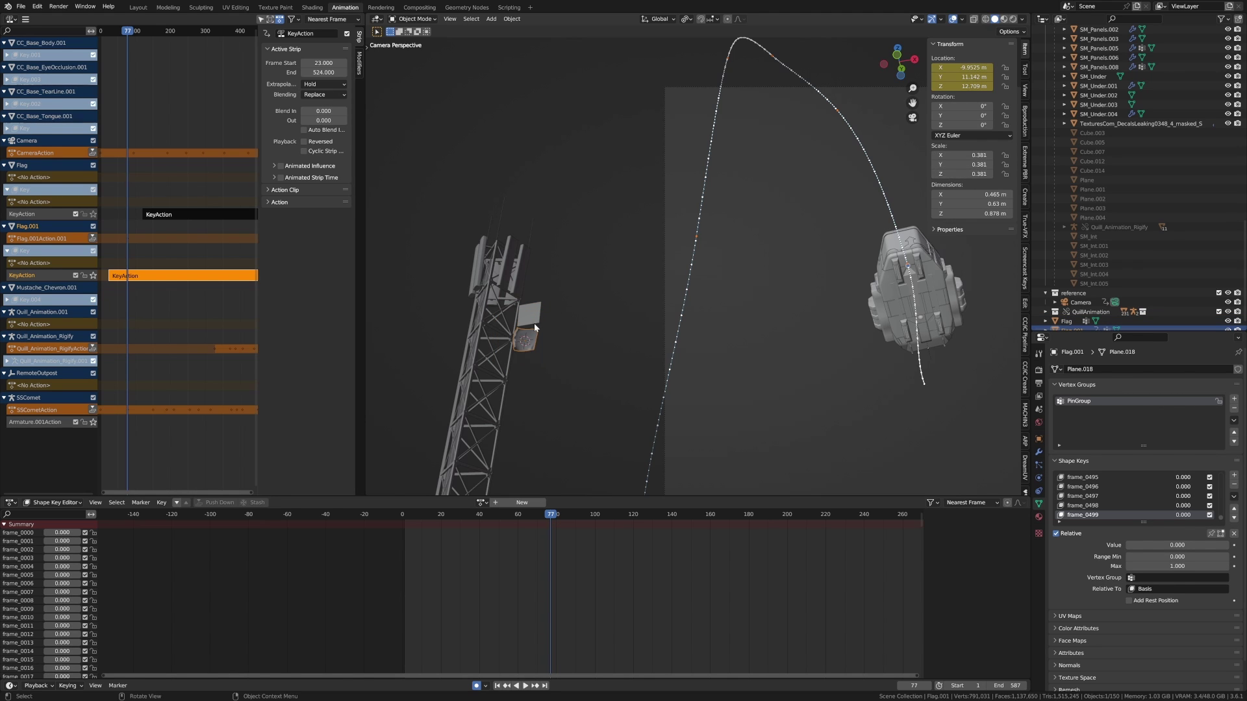
Copy the first flag's Z rotation of 180° to the appended flag.
left_click(536, 317)
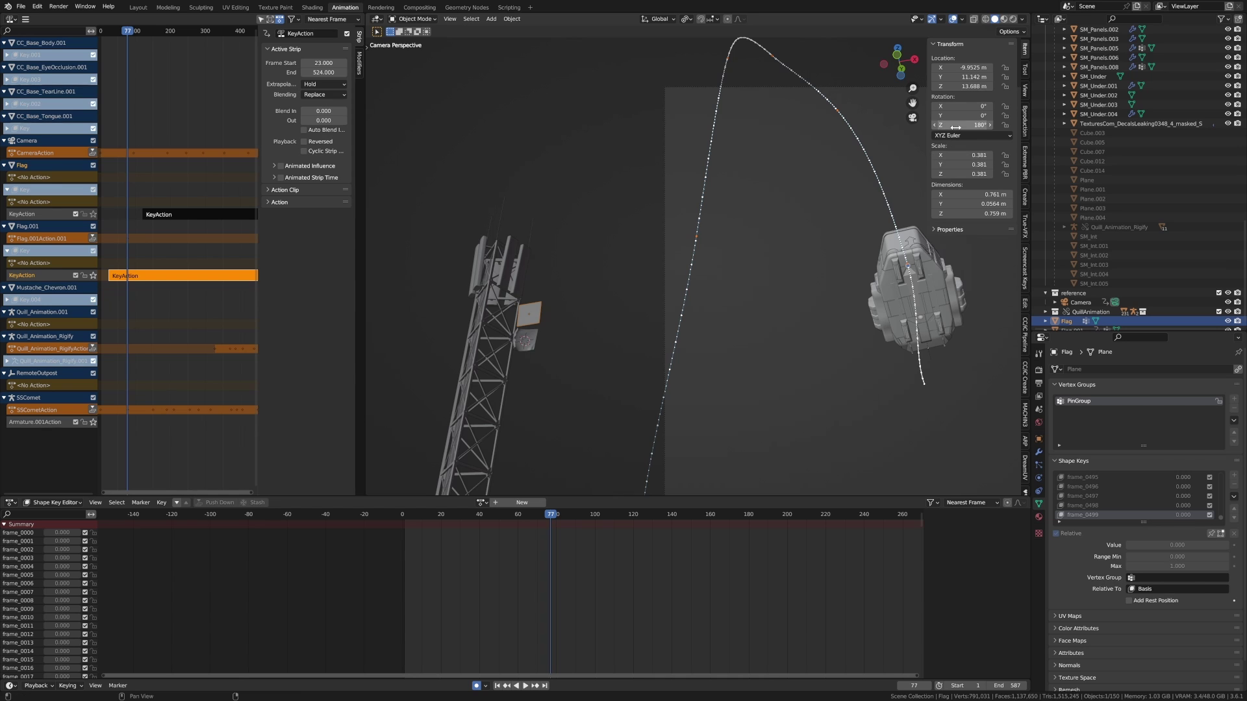
left_click(528, 331)
type("180°")
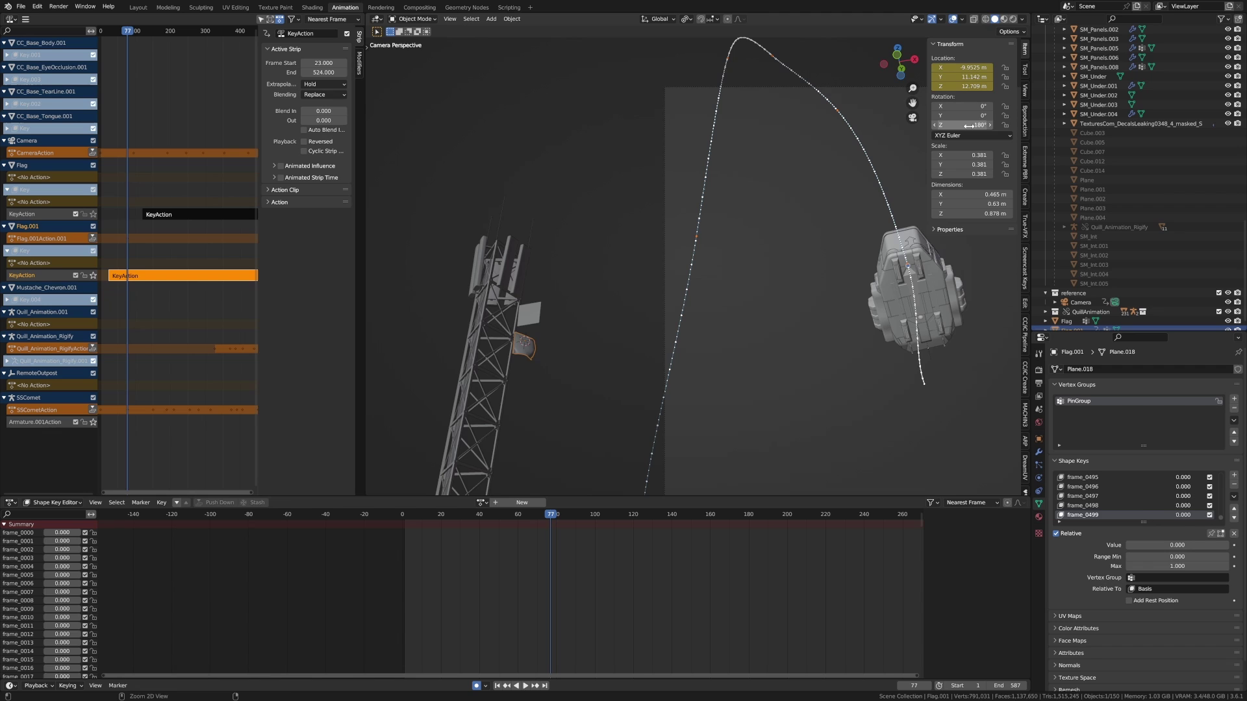
left_click(532, 324)
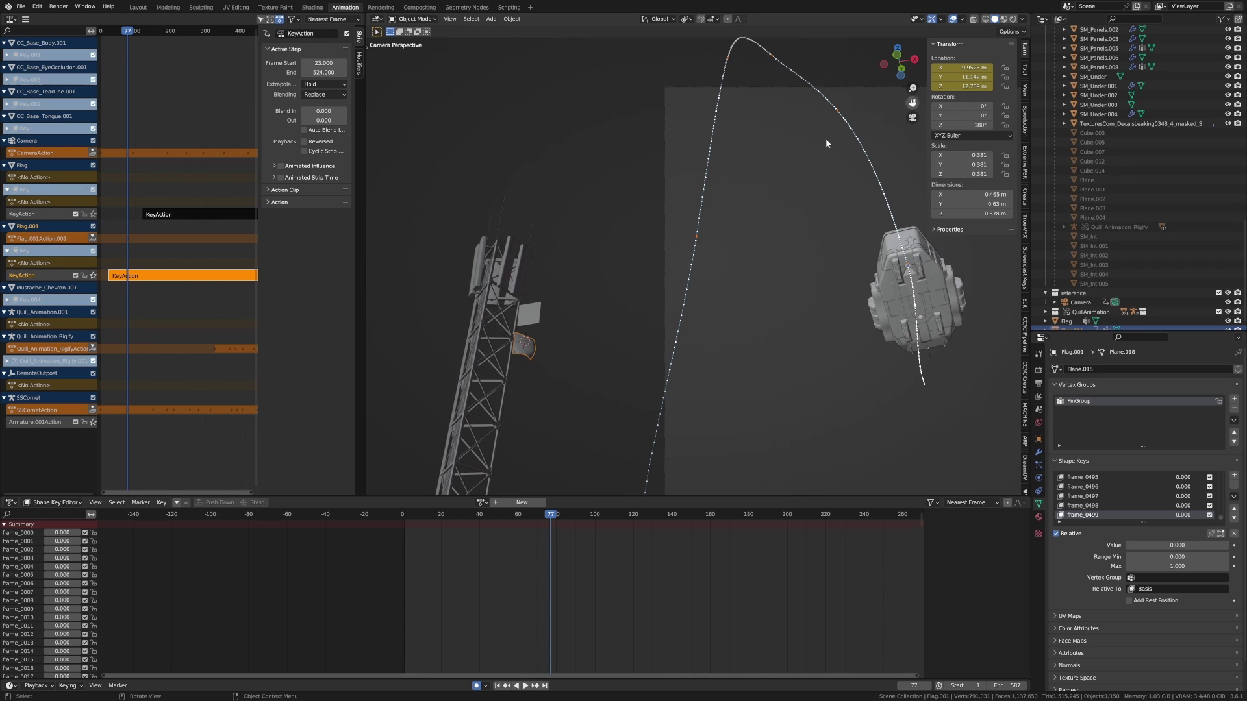
Play the shot through the camera to compare the waving of both flags, stopping at frame 385.
left_click(529, 312)
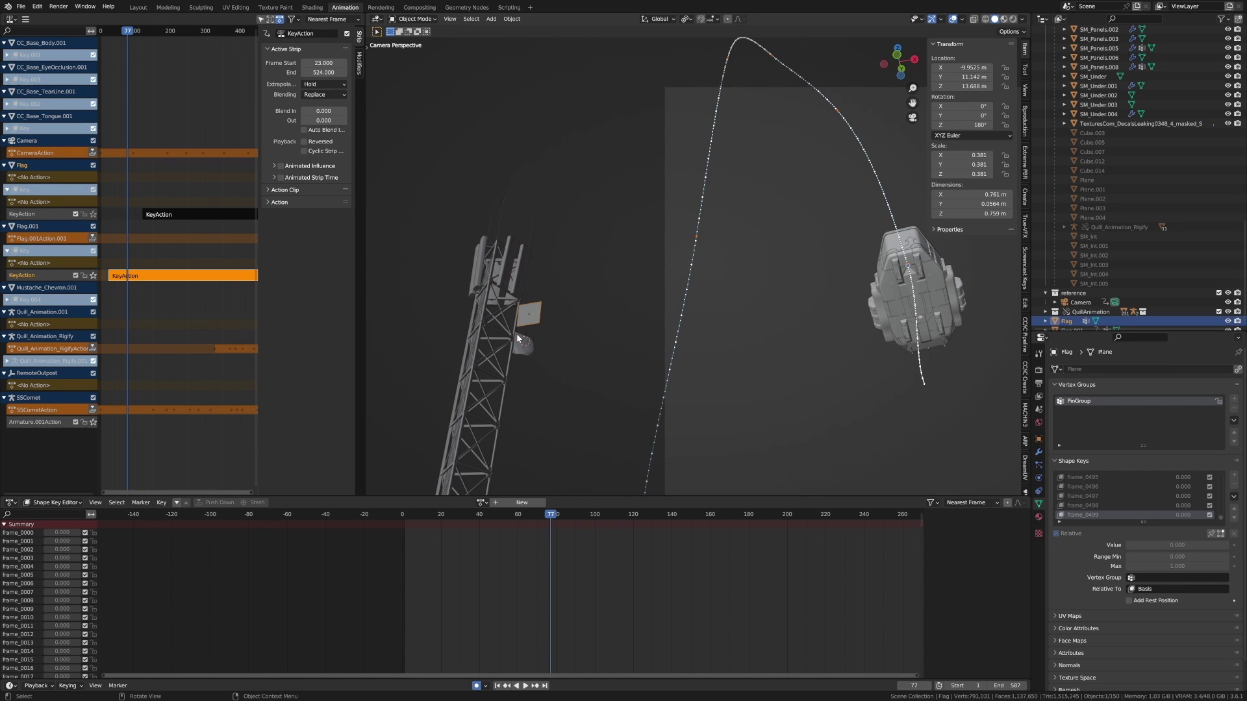
left_click(522, 349)
middle_click_drag(522, 349, 583, 492)
key("space")
key("KP_0")
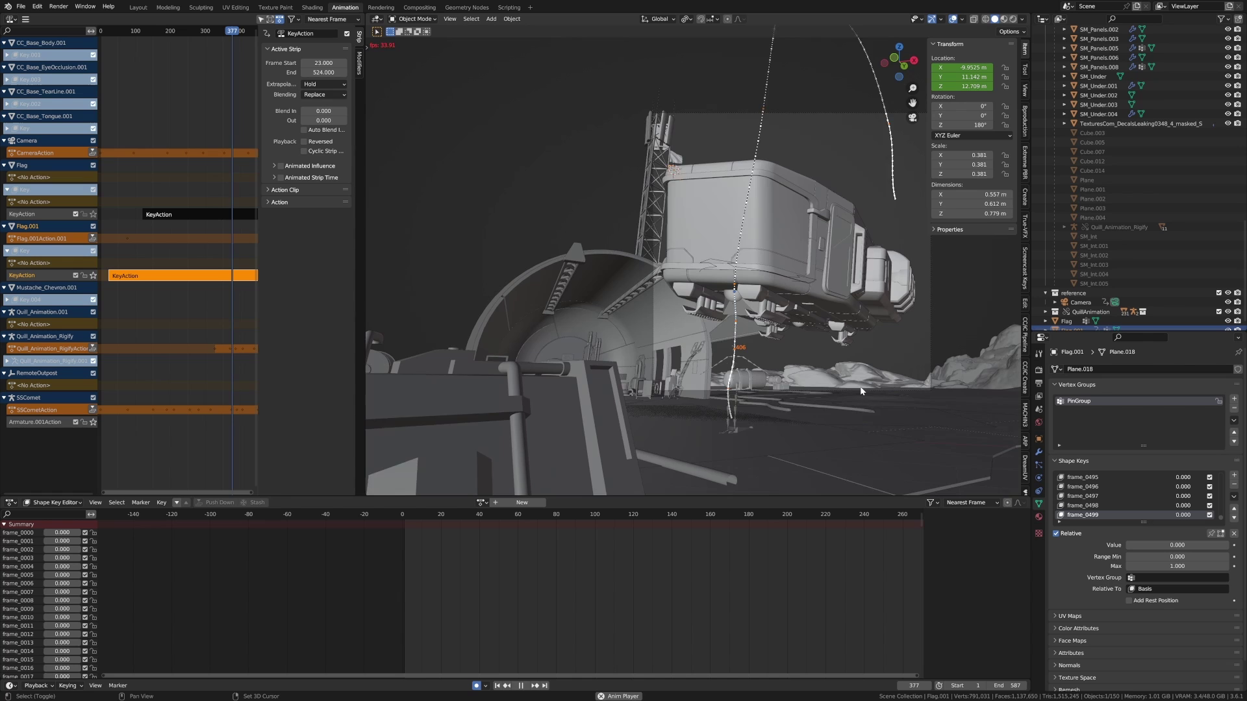
key("space")
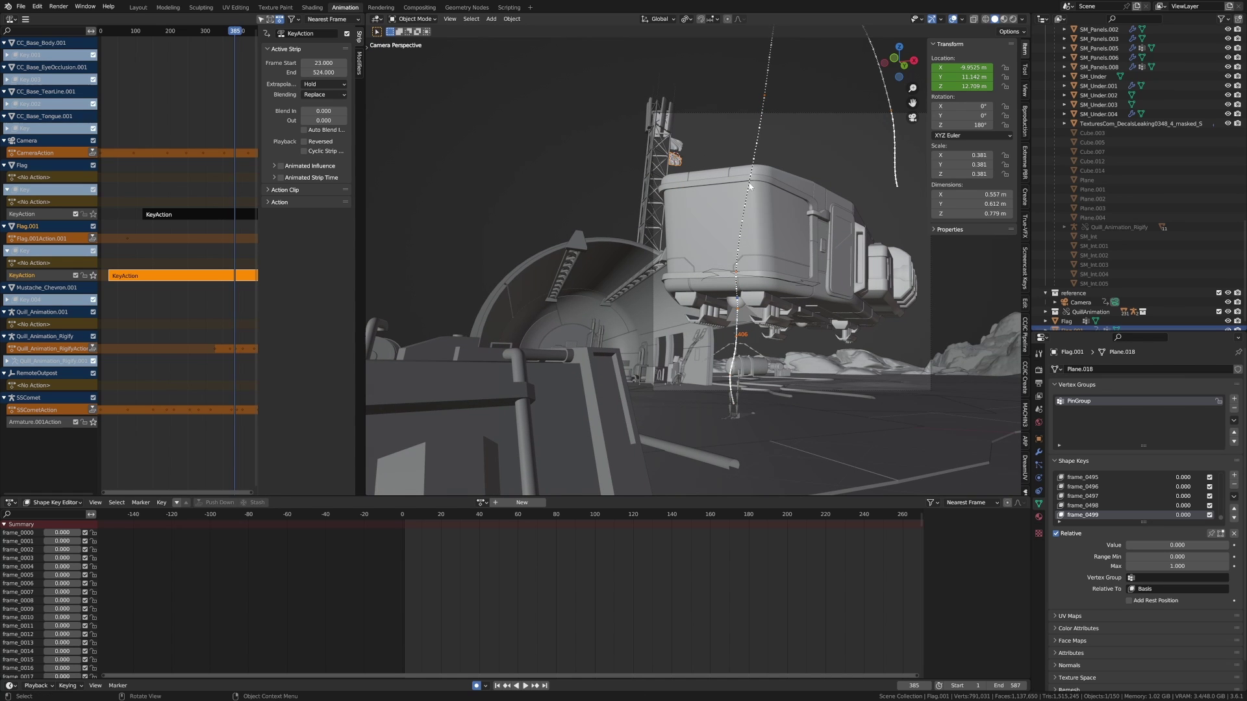
Give the lower flag a new material with an orange base color, specular 0.184 and roughness 0.582.
scroll(750, 187, "up", 3)
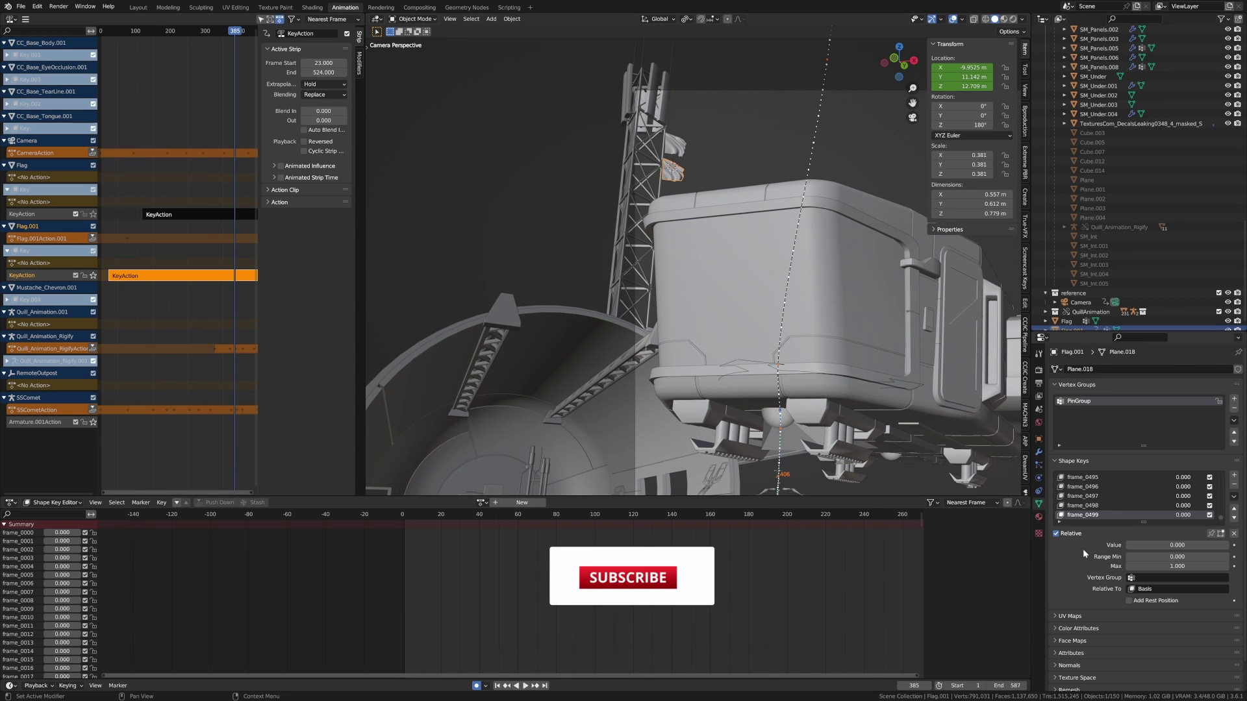
left_click(1039, 517)
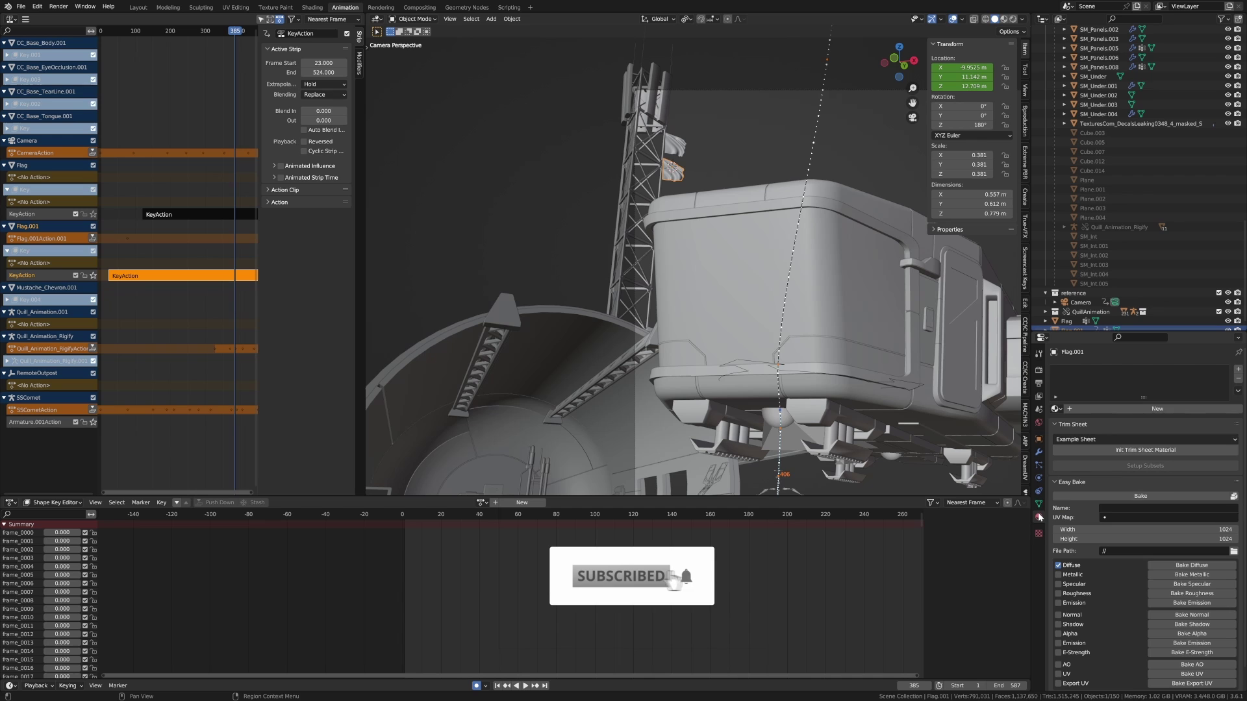
left_click(1238, 369)
left_click(1123, 407)
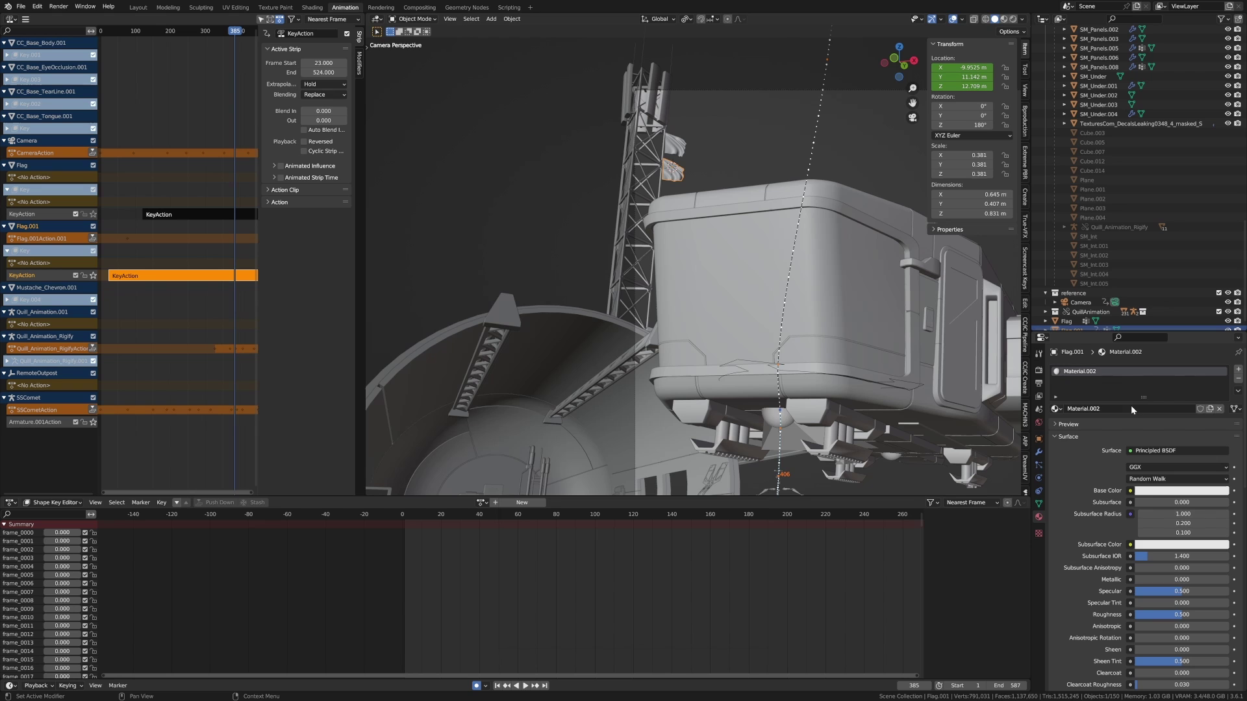
left_click(1154, 491)
left_click(1173, 409)
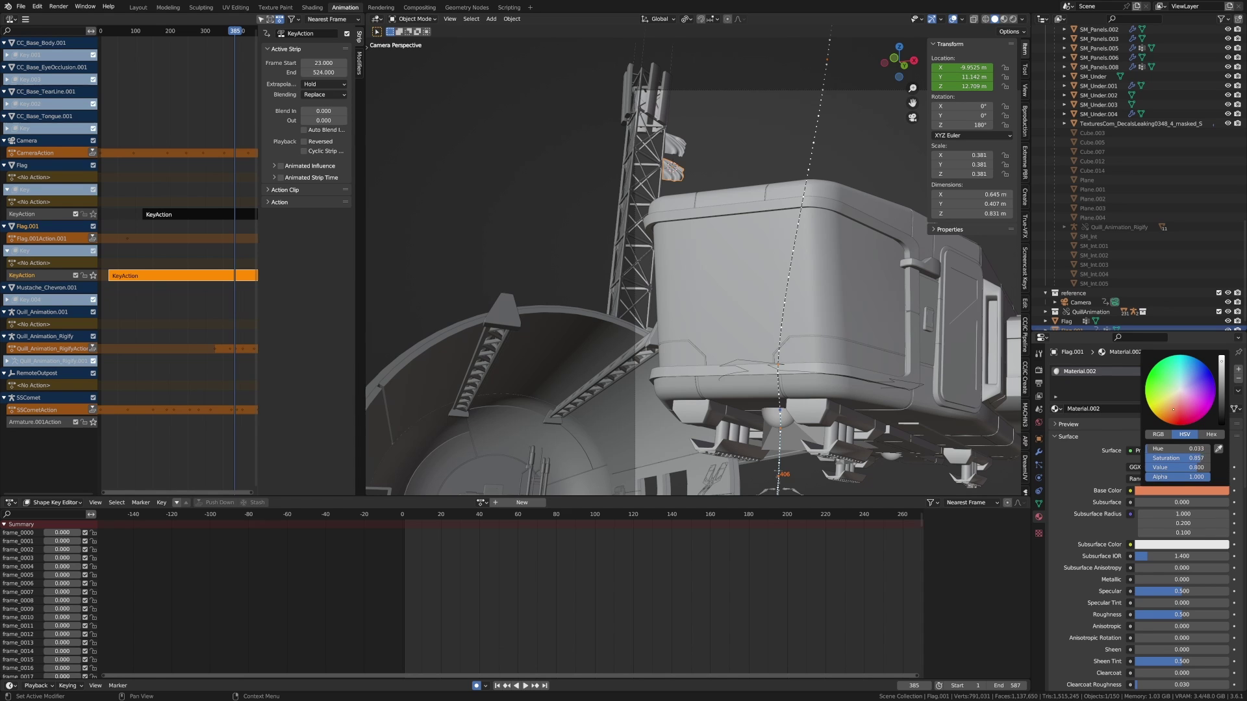
left_click_drag(1173, 409, 1169, 417)
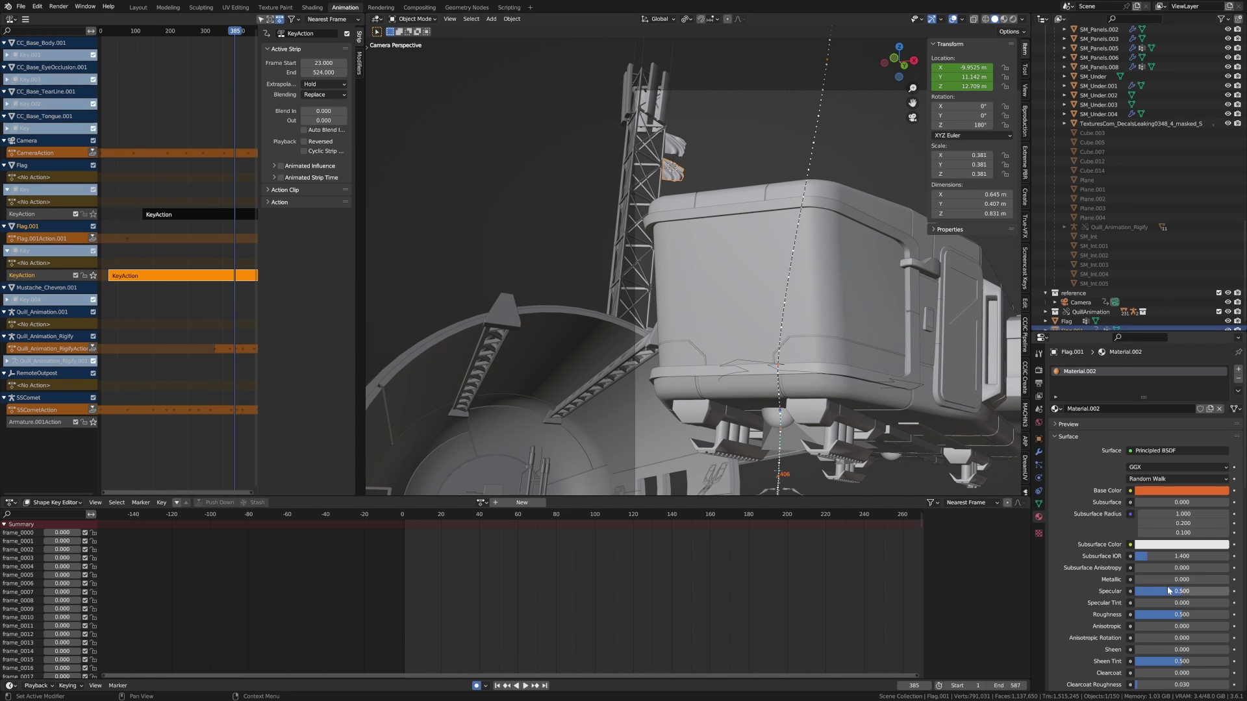
left_click_drag(1182, 591, 1169, 615)
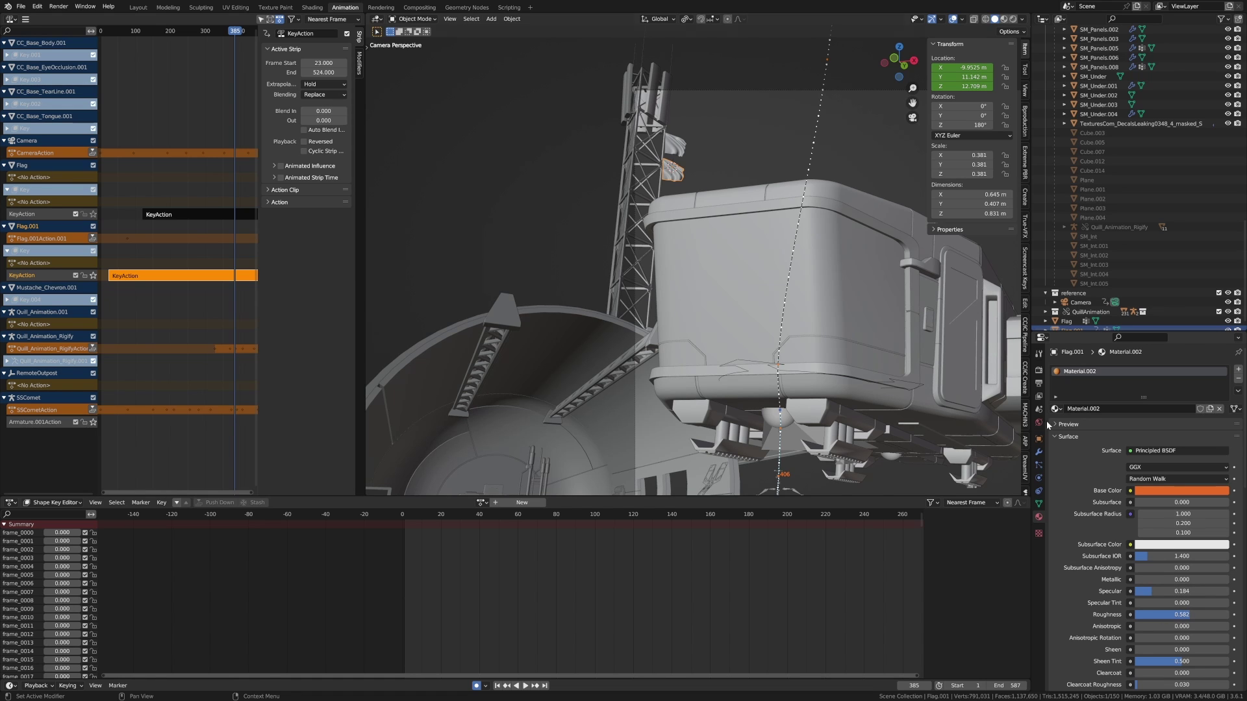
Assign the existing Material.002 to the upper flag and save the file.
left_click(677, 152)
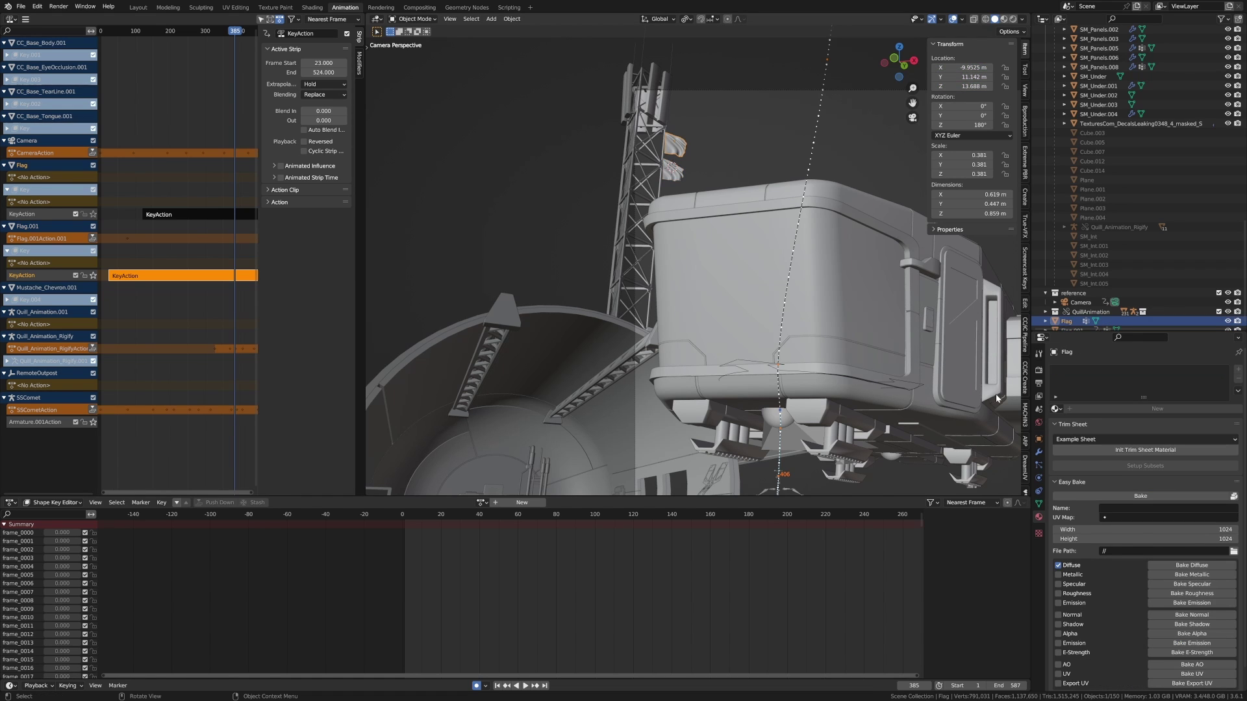
left_click(1056, 409)
type("mat")
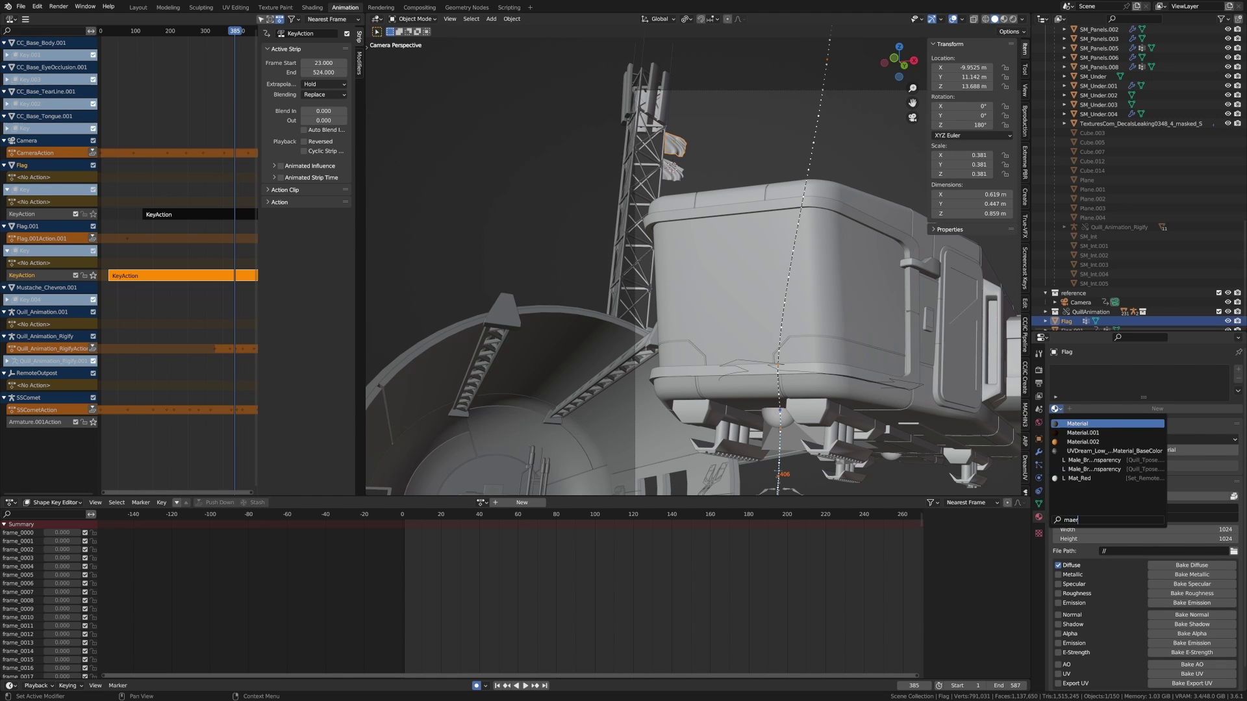
left_click(1103, 443)
key("ctrl+s")
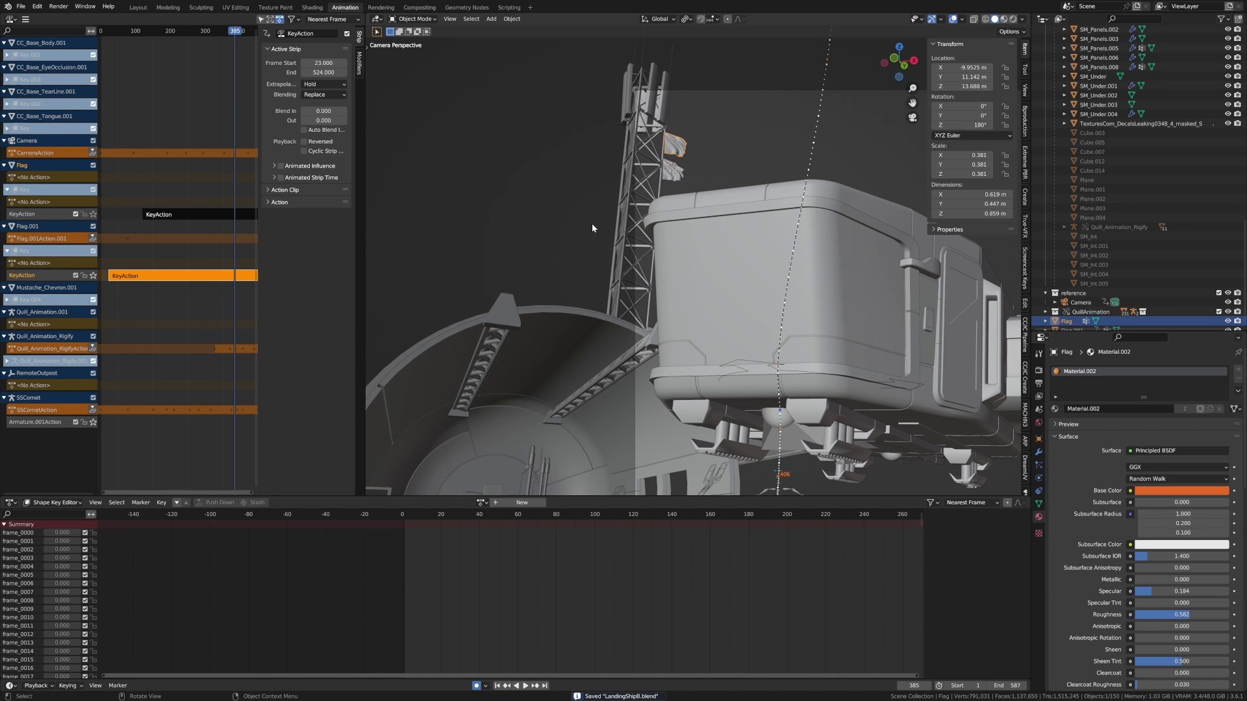
Switch to the Layout workspace and render the camera view at frame 385.
middle_click_drag(591, 223, 574, 215)
left_click(138, 7)
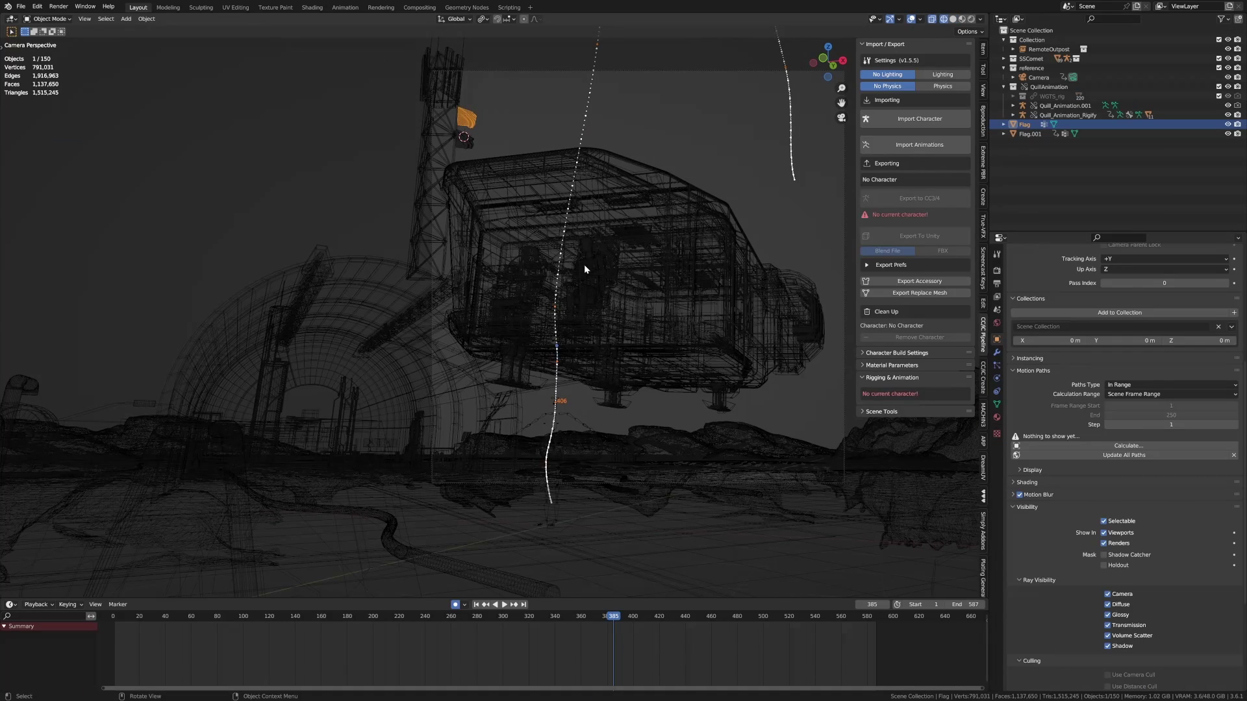
key("F12")
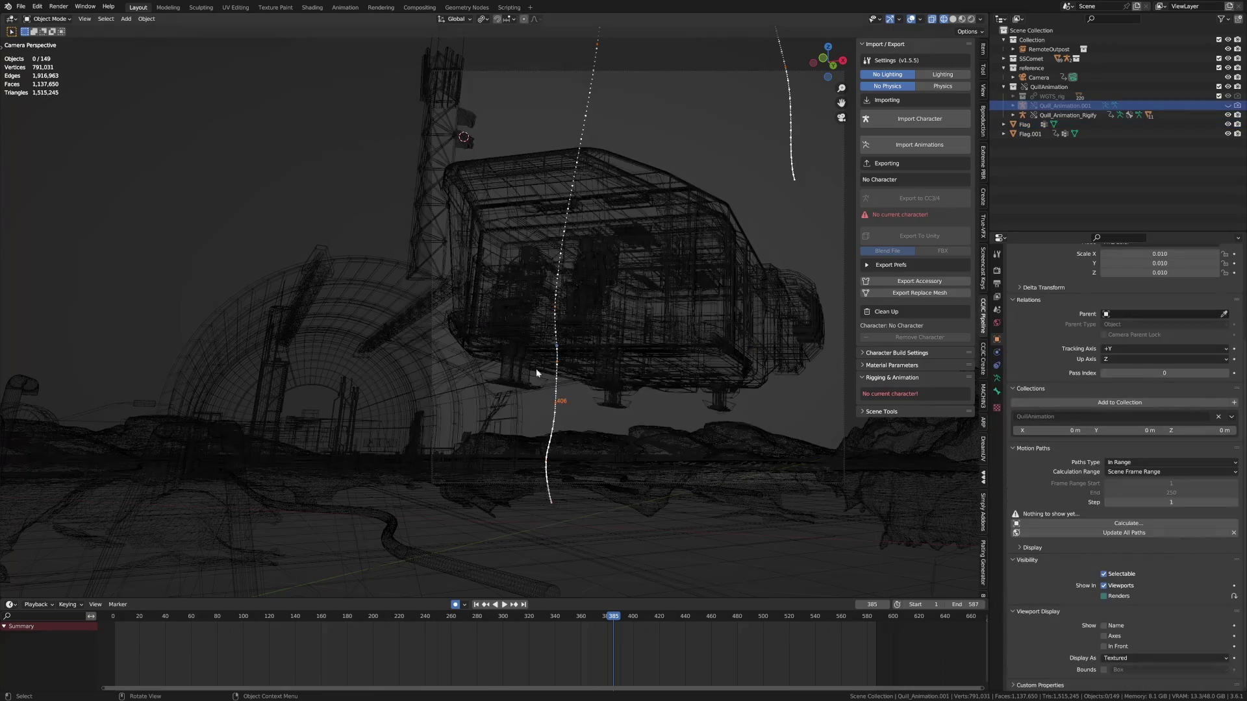
In solid shading, add a plane over the outpost's hangar and raise it about 1.8 m along Z.
middle_click_drag(419, 408, 544, 449)
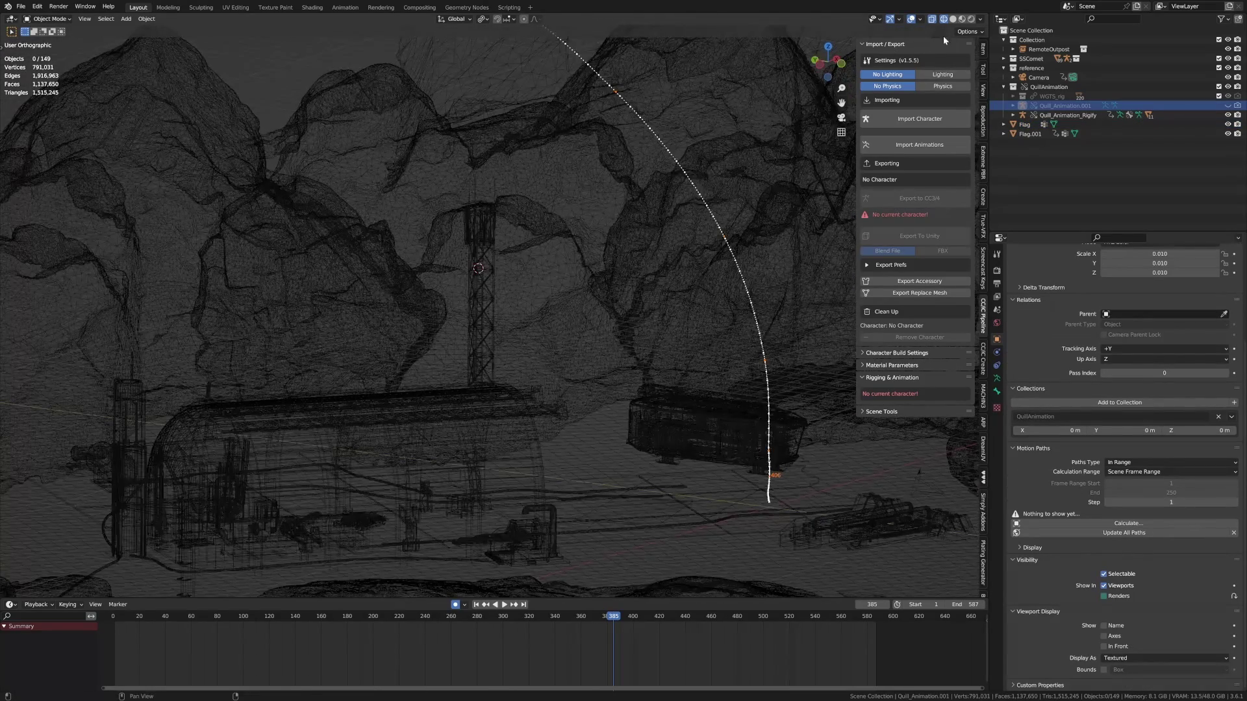
left_click(953, 20)
middle_click_drag(409, 344, 426, 381)
middle_click_drag(441, 479, 513, 393, "shift")
scroll(551, 406, "up", 3)
key("shift+a")
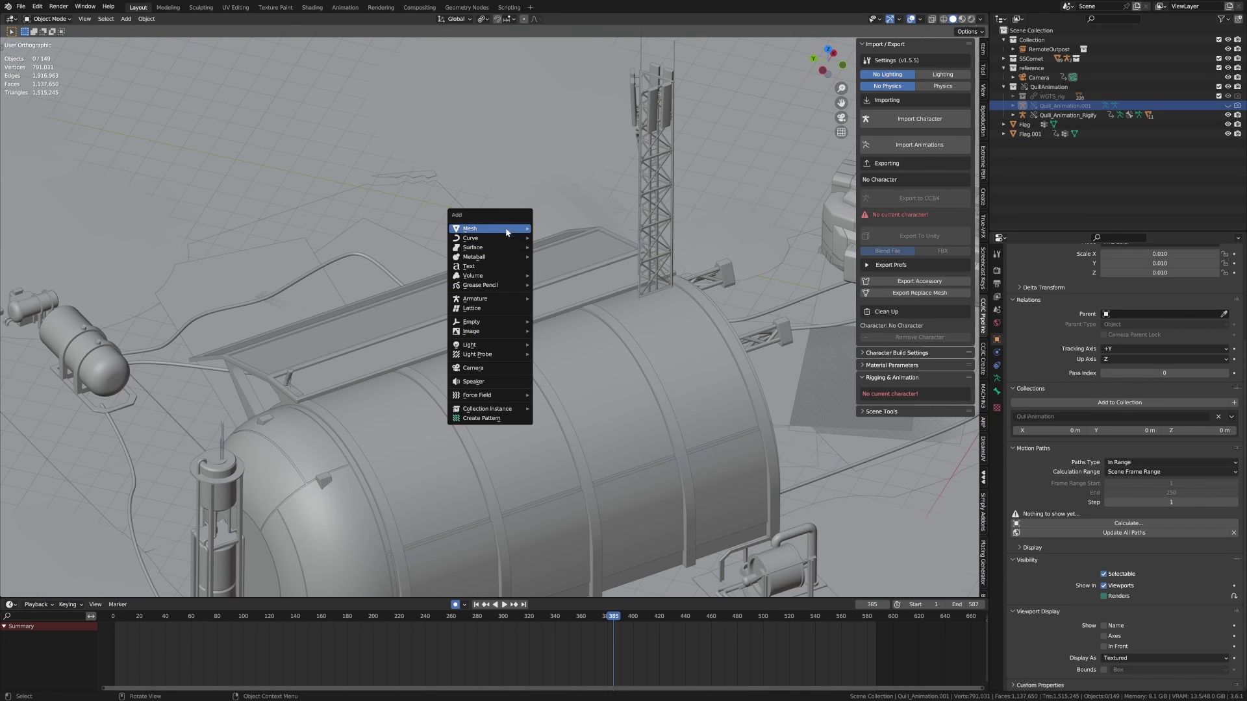
mouse_move(489, 229)
left_click(554, 228)
key("g")
key("z")
left_click(536, 375)
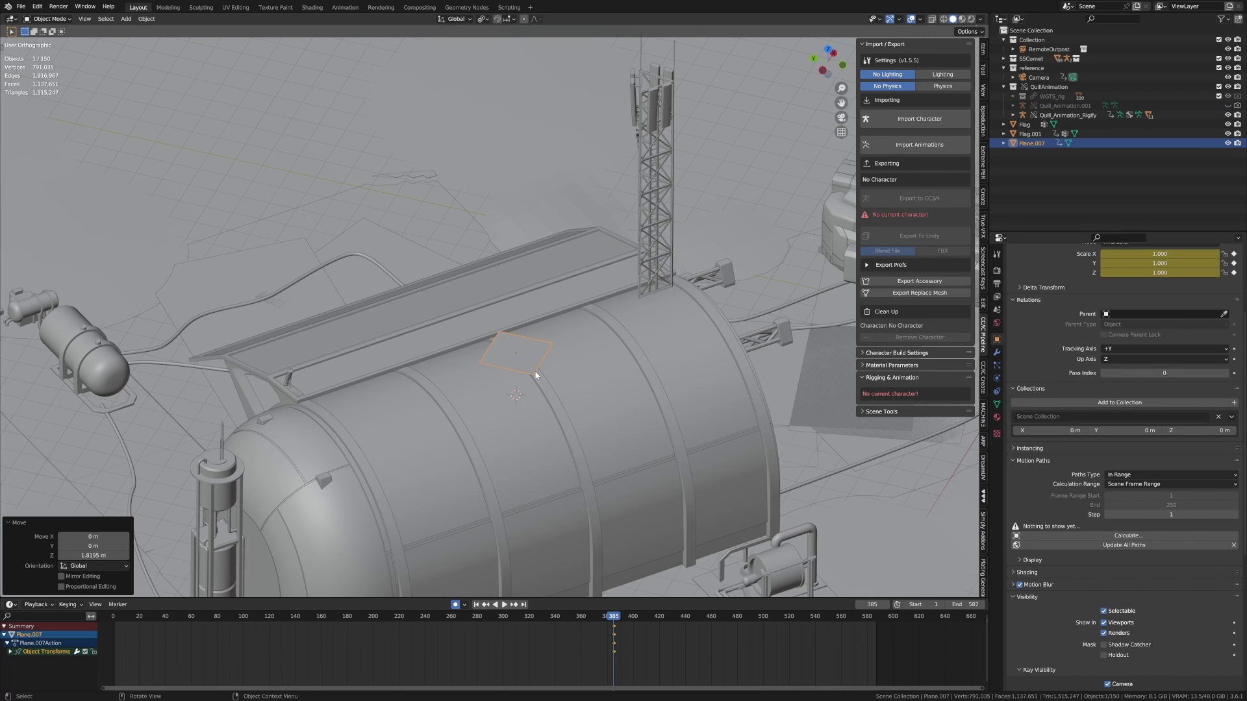
Scale the plane's mesh about 3.3 times and subdivide it into a 16 by 16 grid of faces.
key("Tab")
key("s")
left_click(596, 411)
right_click(549, 392)
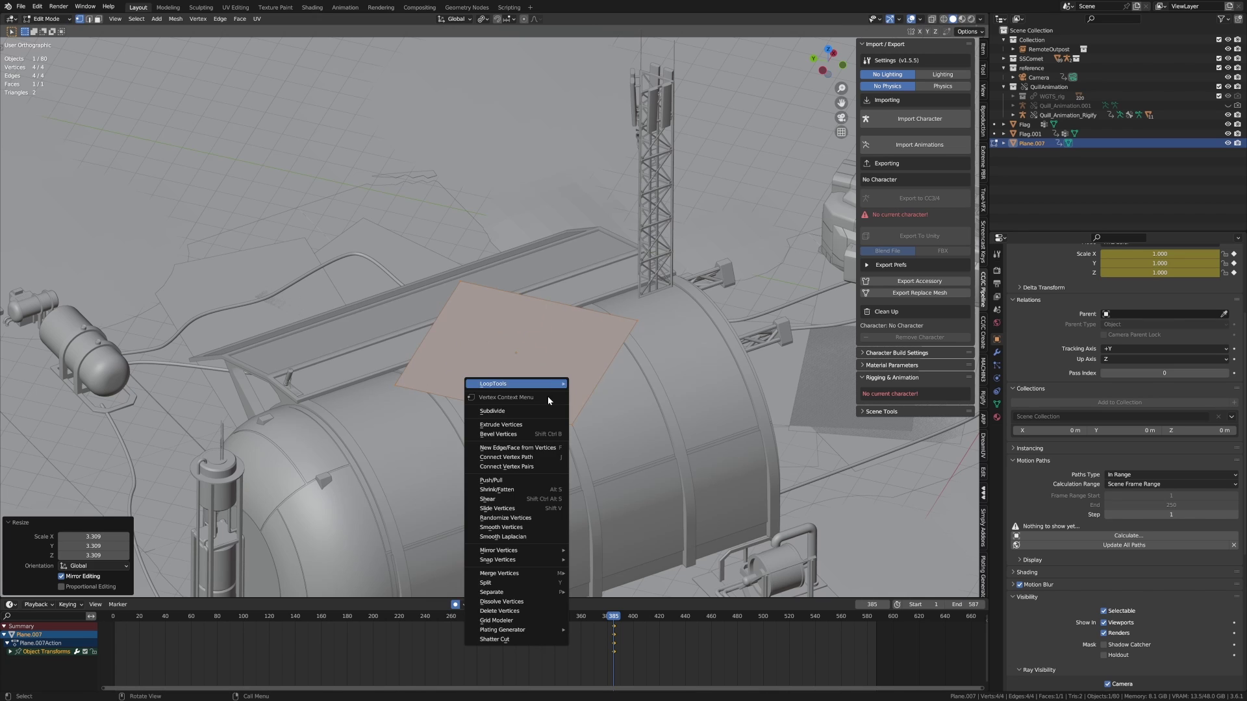
key("Escape")
key("Tab")
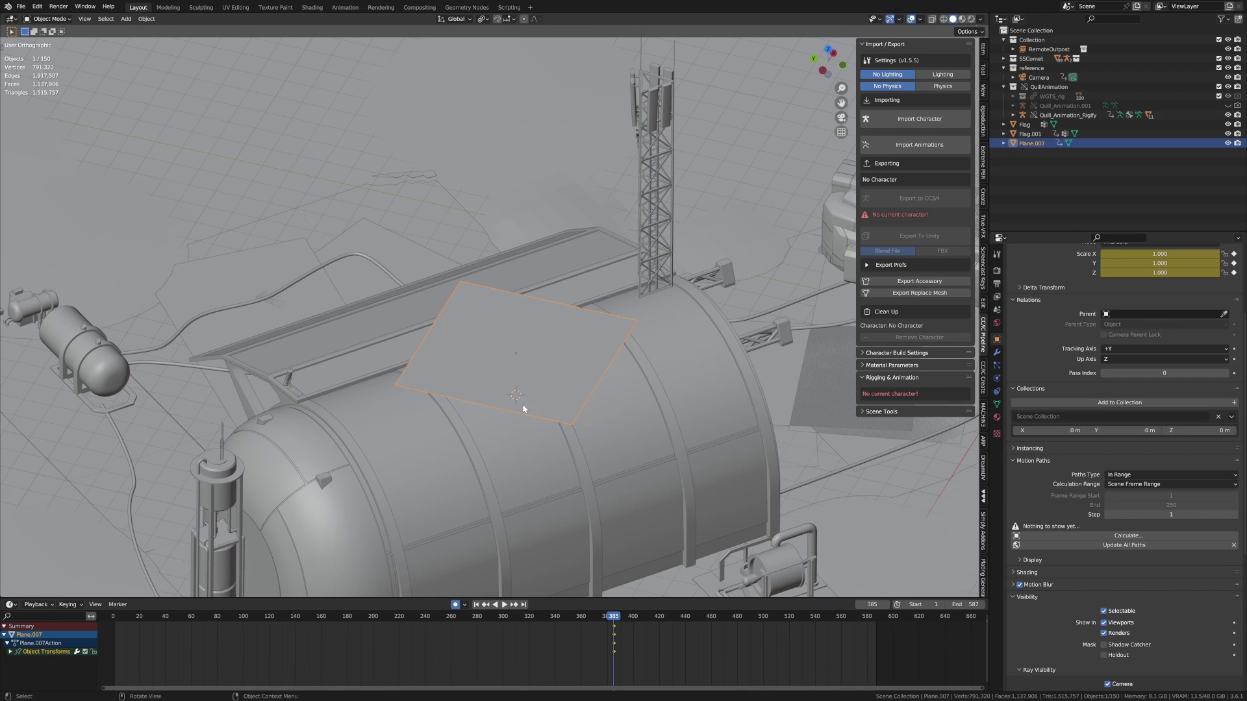
Turn the subdivided plane into a Simply Cloth object.
left_click(983, 538)
left_click(895, 92)
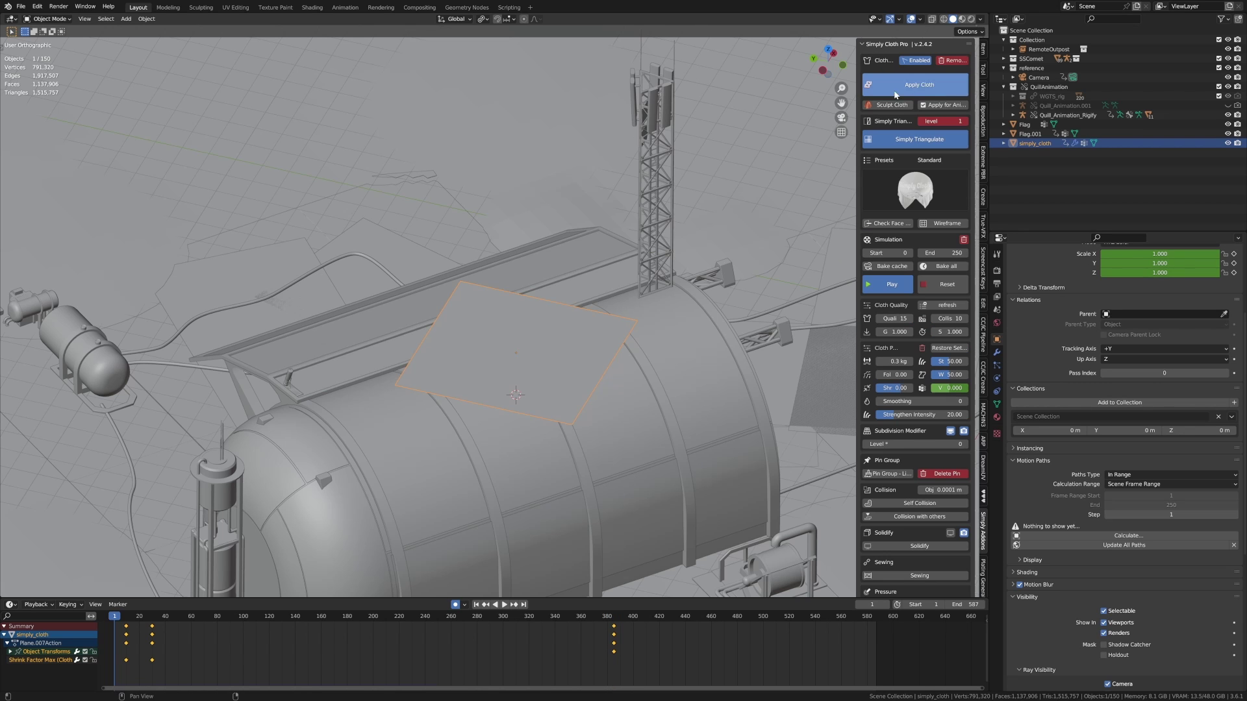
Try to activate Simply Cloth collision on the RemoteOutpost object.
middle_click_drag(584, 325, 617, 306)
middle_click_drag(528, 415, 582, 373, "shift")
scroll(582, 373, "up", 1)
left_click(582, 377)
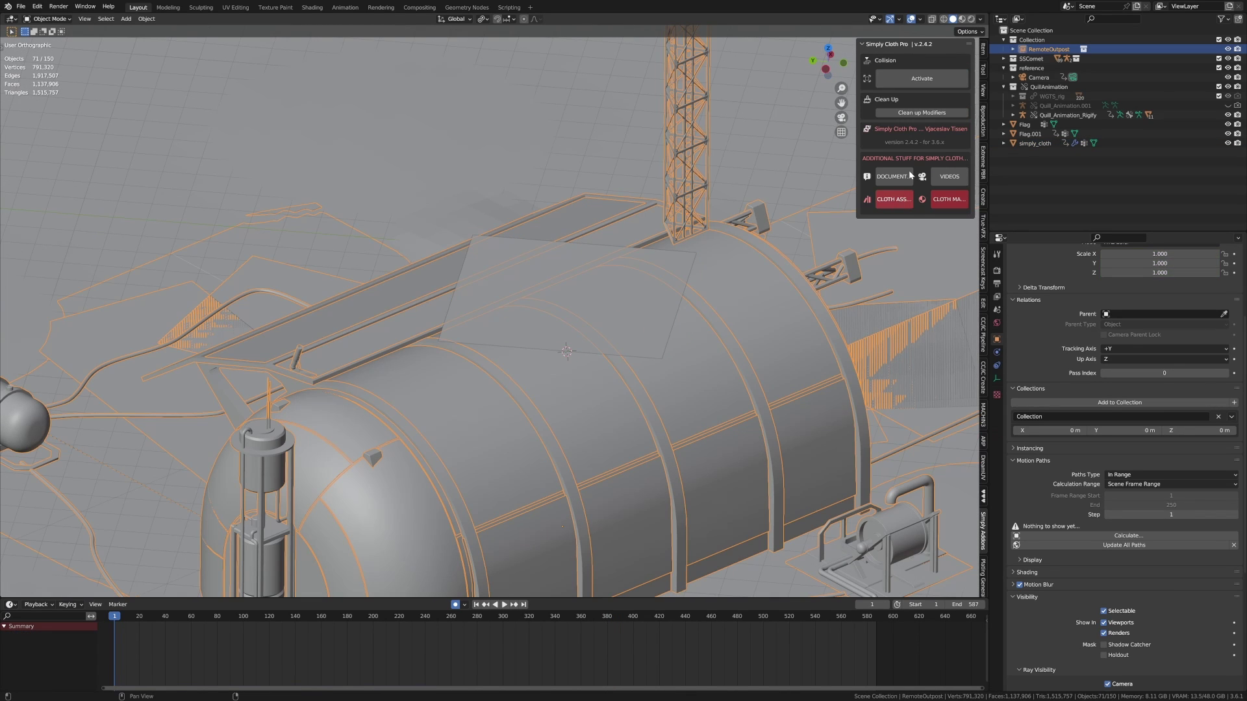
left_click(916, 81)
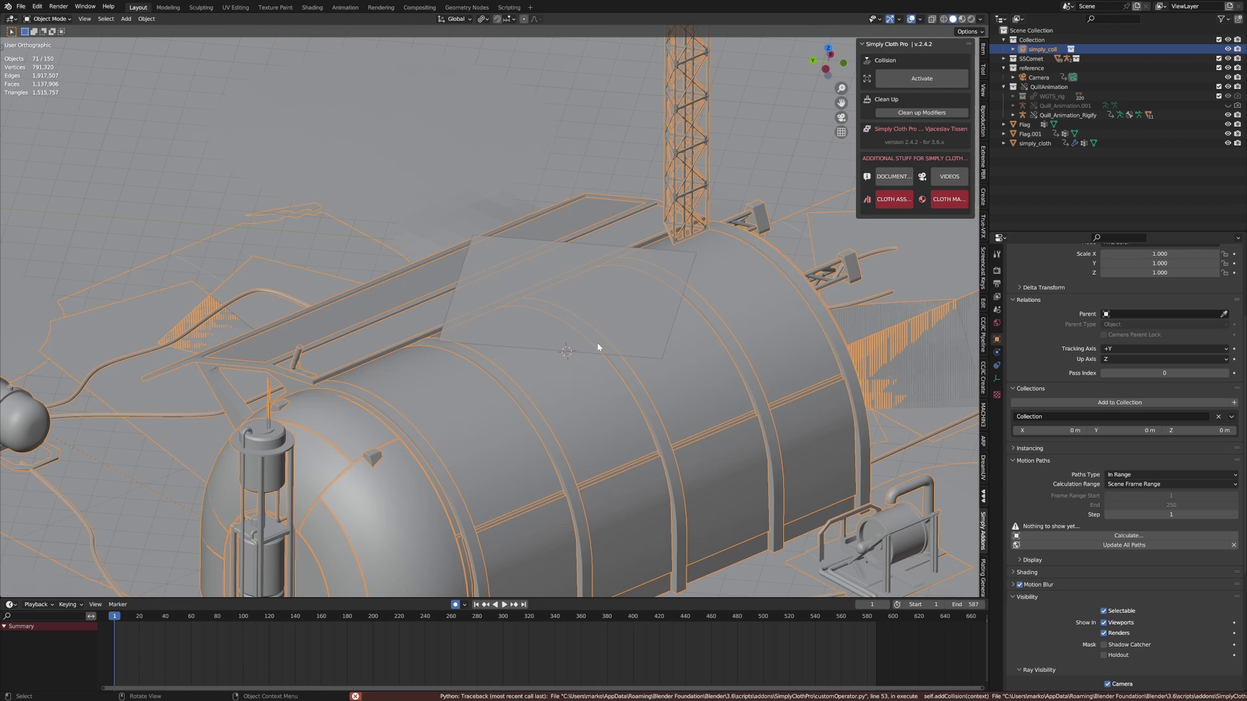
Raise the cloth plane about 6.6 m along Z, well above the hangar roof.
scroll(587, 438, "down", 5)
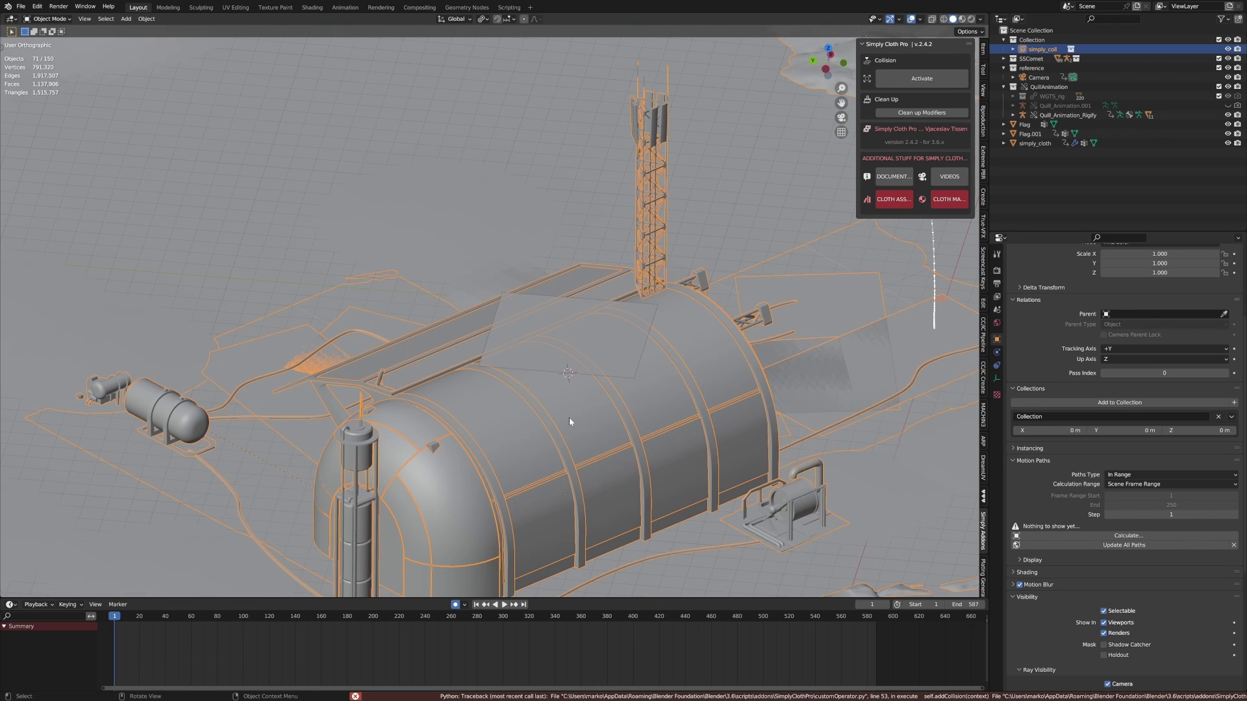
middle_click_drag(566, 409, 575, 373)
left_click(600, 248)
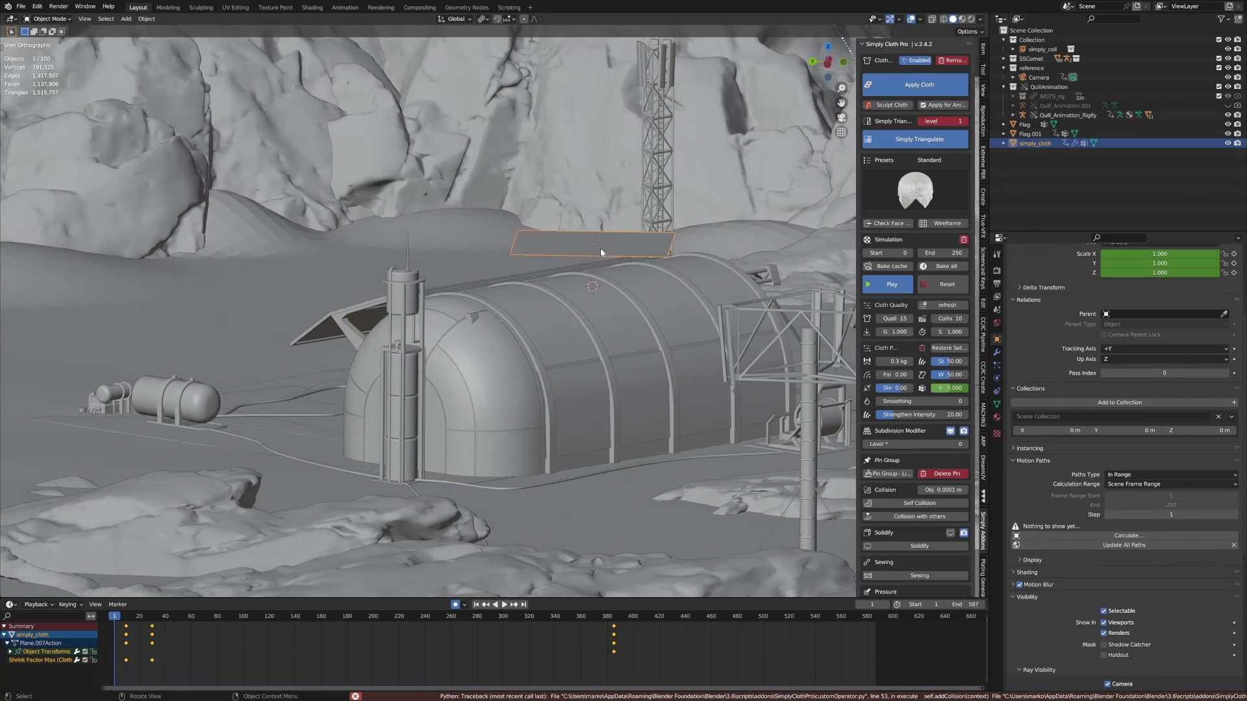
key("g")
key("z")
left_click(606, 101)
Add a cylinder scaled to 2.377, lying on its side beneath the cloth plane, and activate Simply Cloth collision on it.
middle_click_drag(602, 157, 600, 262, "shift")
key("shift+a")
mouse_move(602, 375)
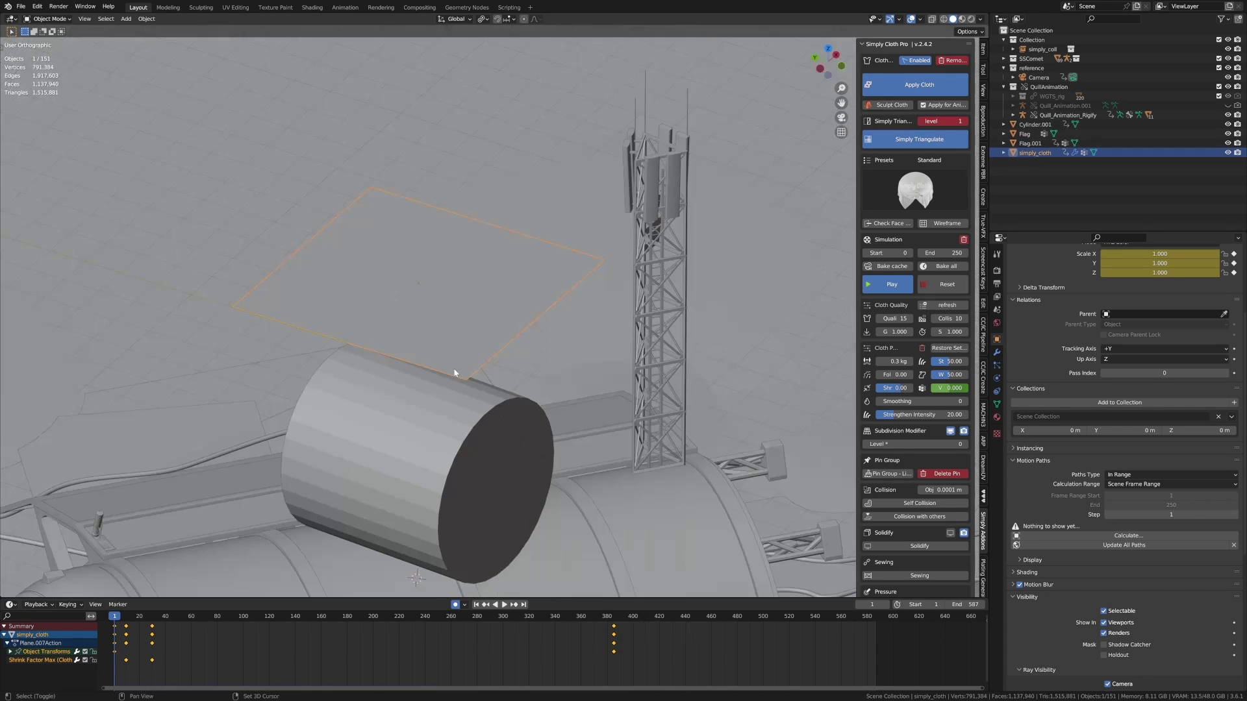
middle_click_drag(457, 372, 571, 311, "shift")
left_click(543, 396)
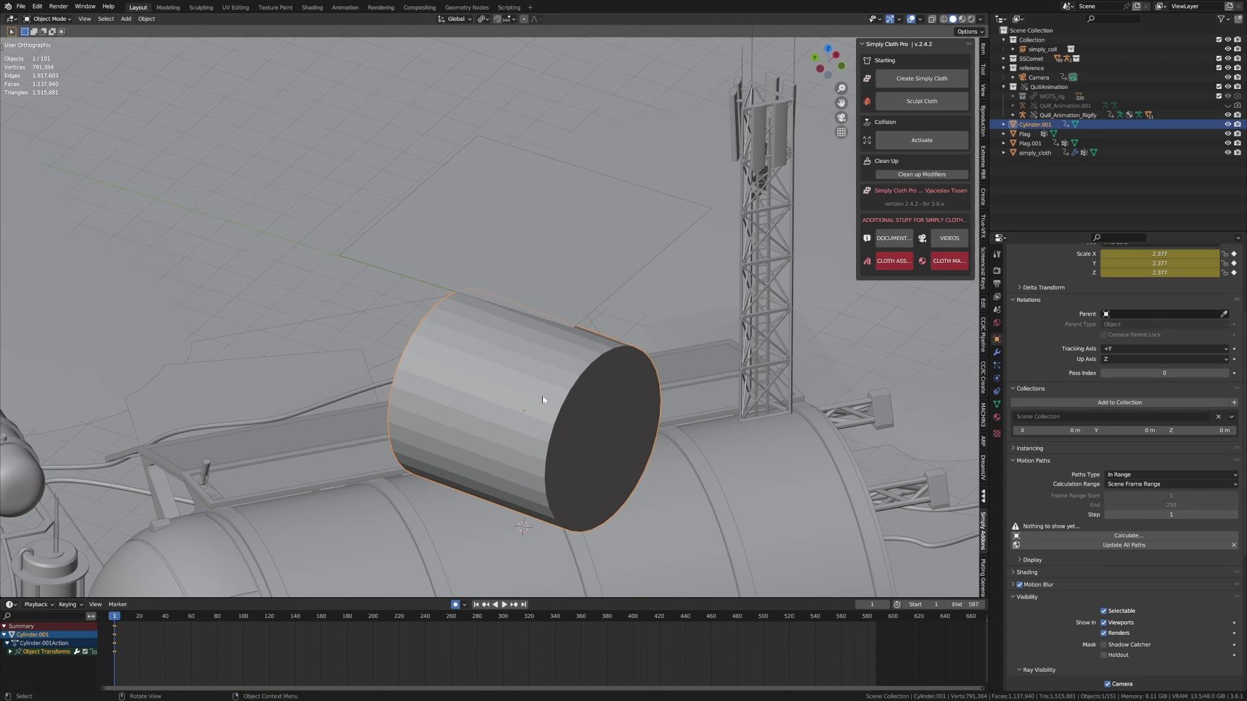
left_click(921, 139)
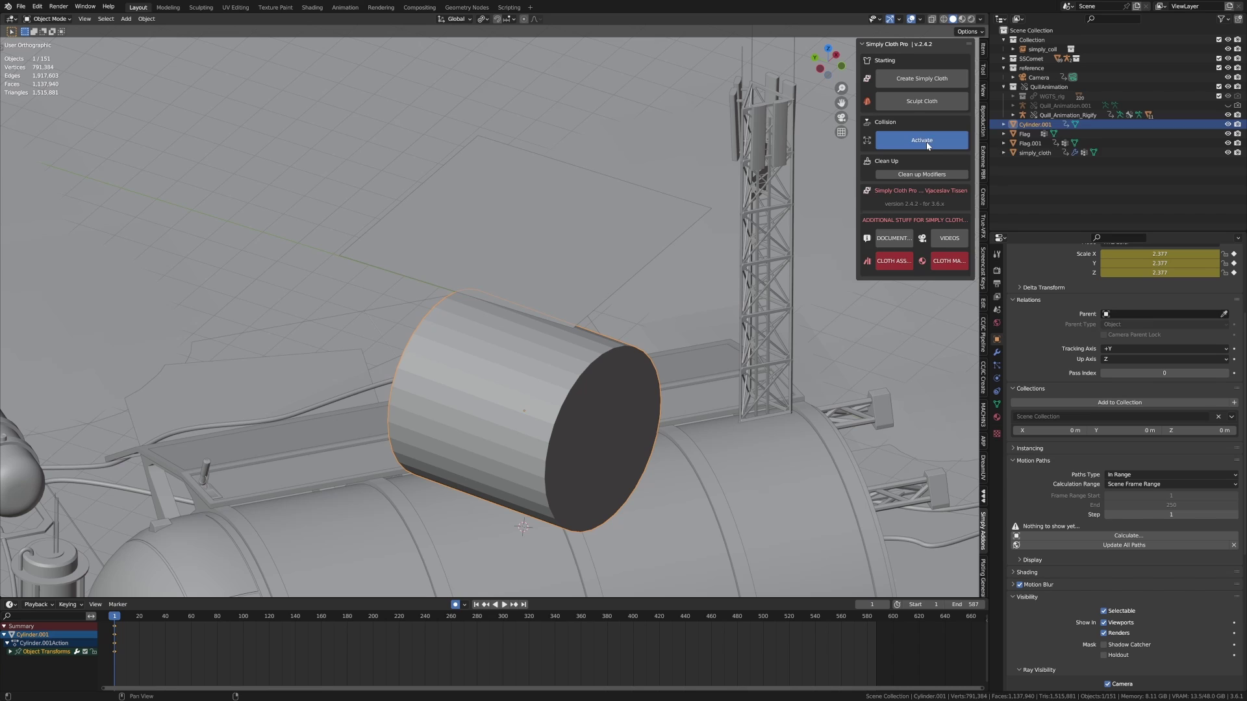
left_click(567, 358)
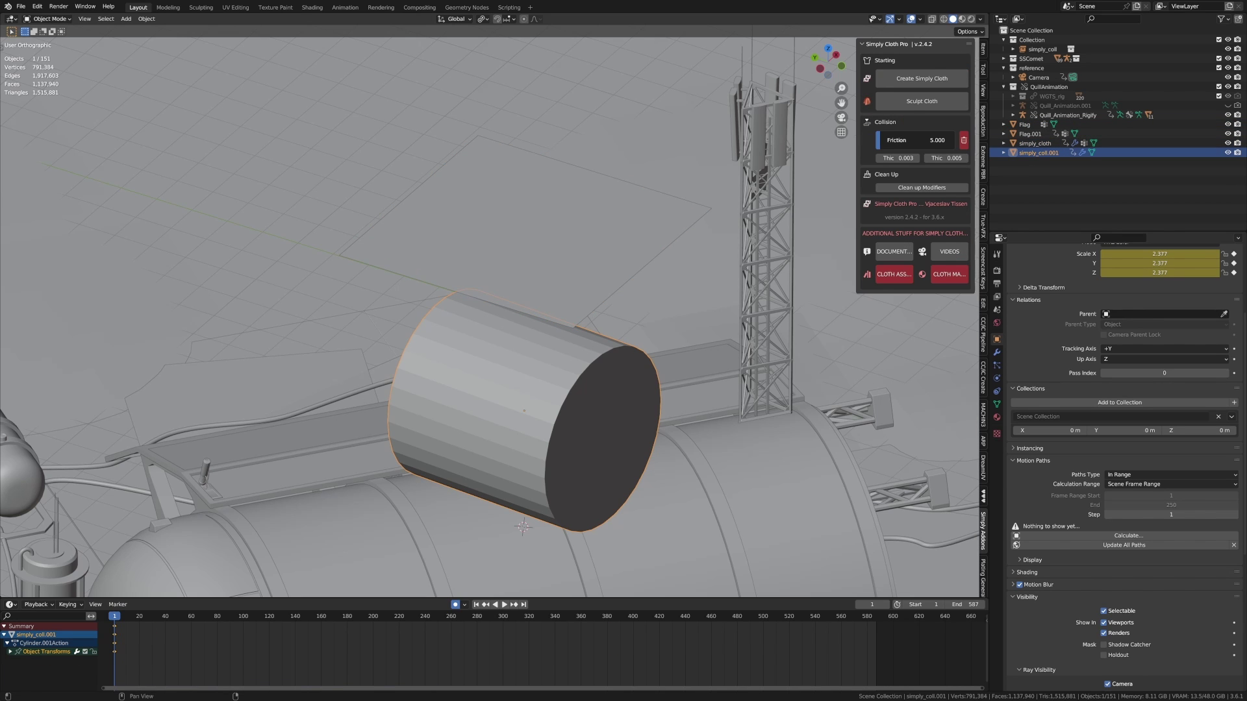
Apply the Silk preset to the cloth plane and set its subdivision modifier level to 1.
left_click(887, 141)
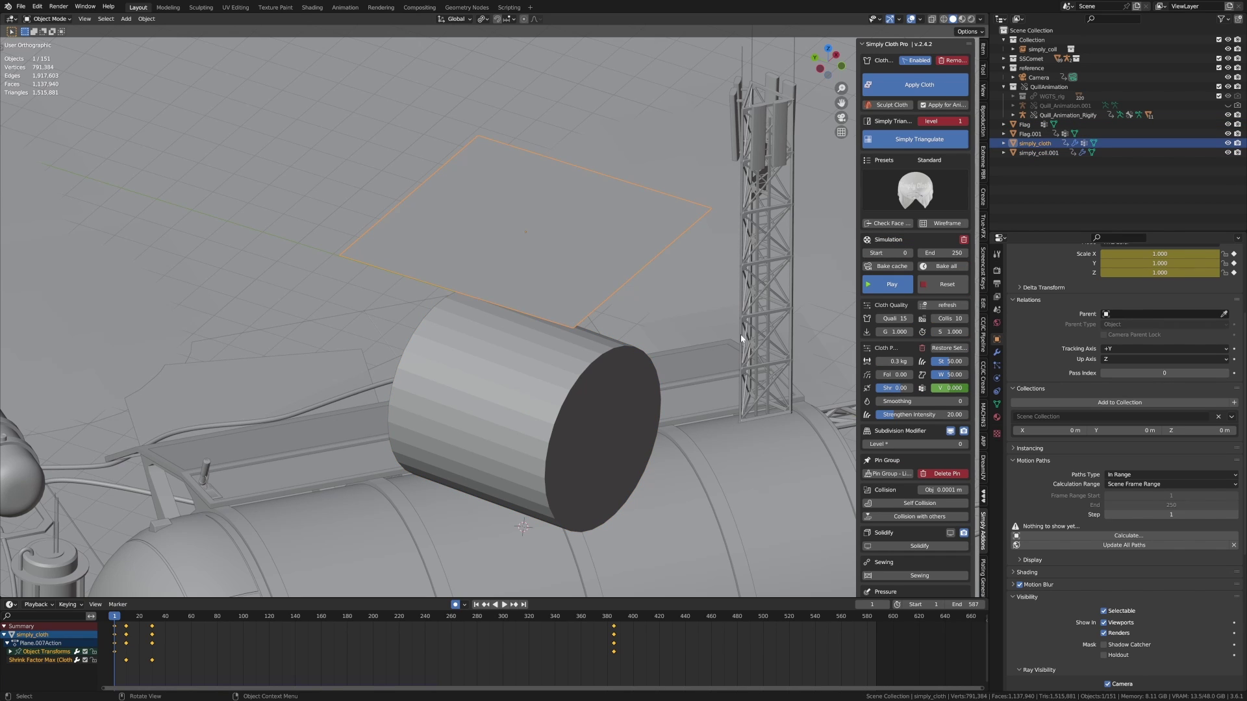
left_click(915, 189)
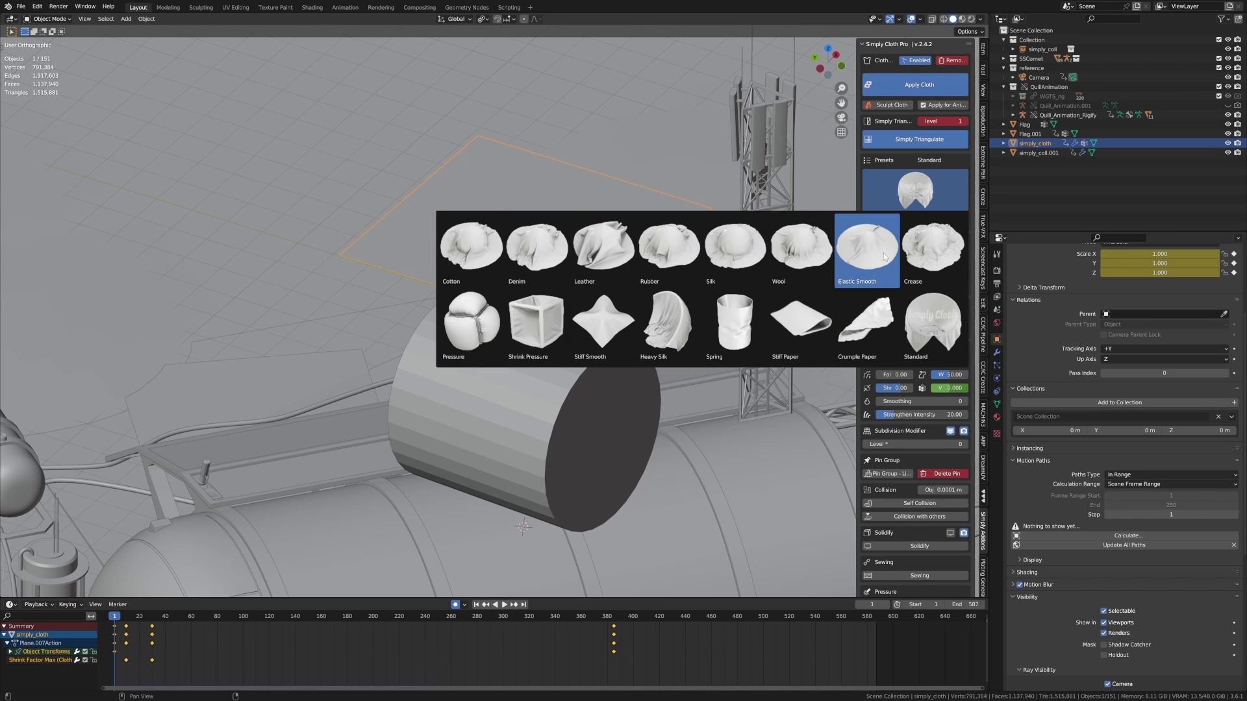
left_click(736, 254)
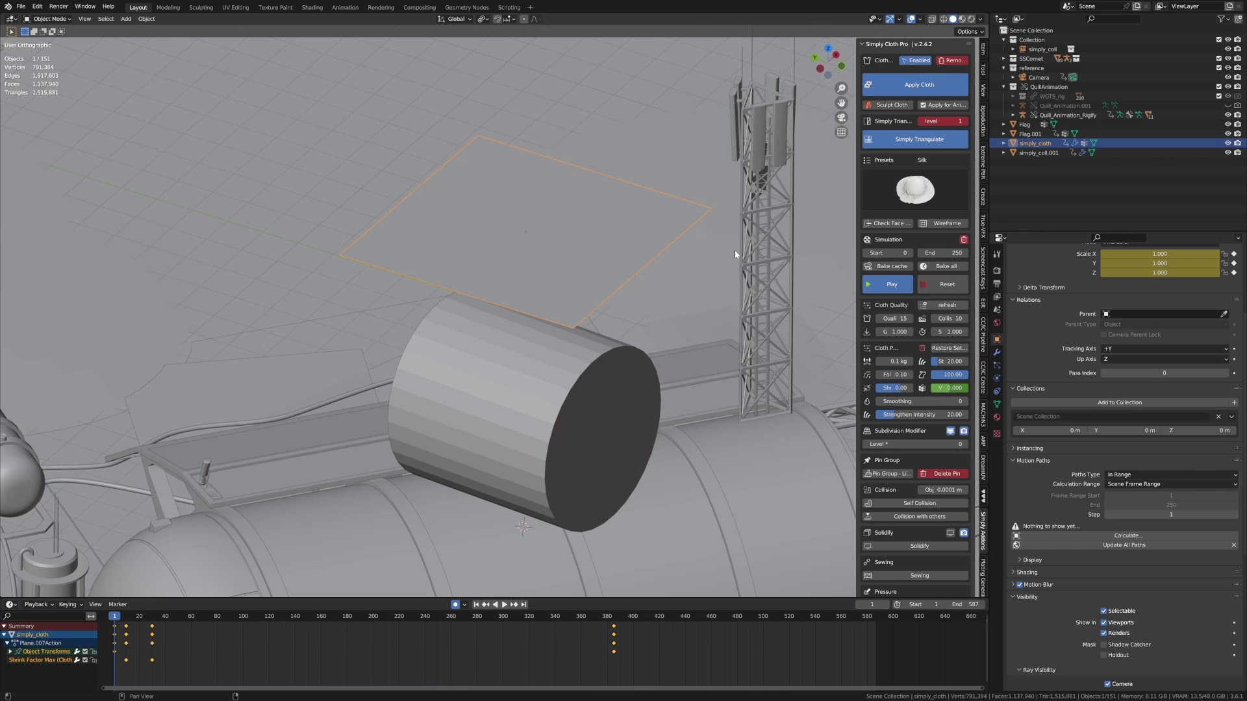
left_click(964, 445)
scroll(934, 438, "down", 1)
Enable self collision and collision with others on the cloth, and save the file.
left_click(929, 478)
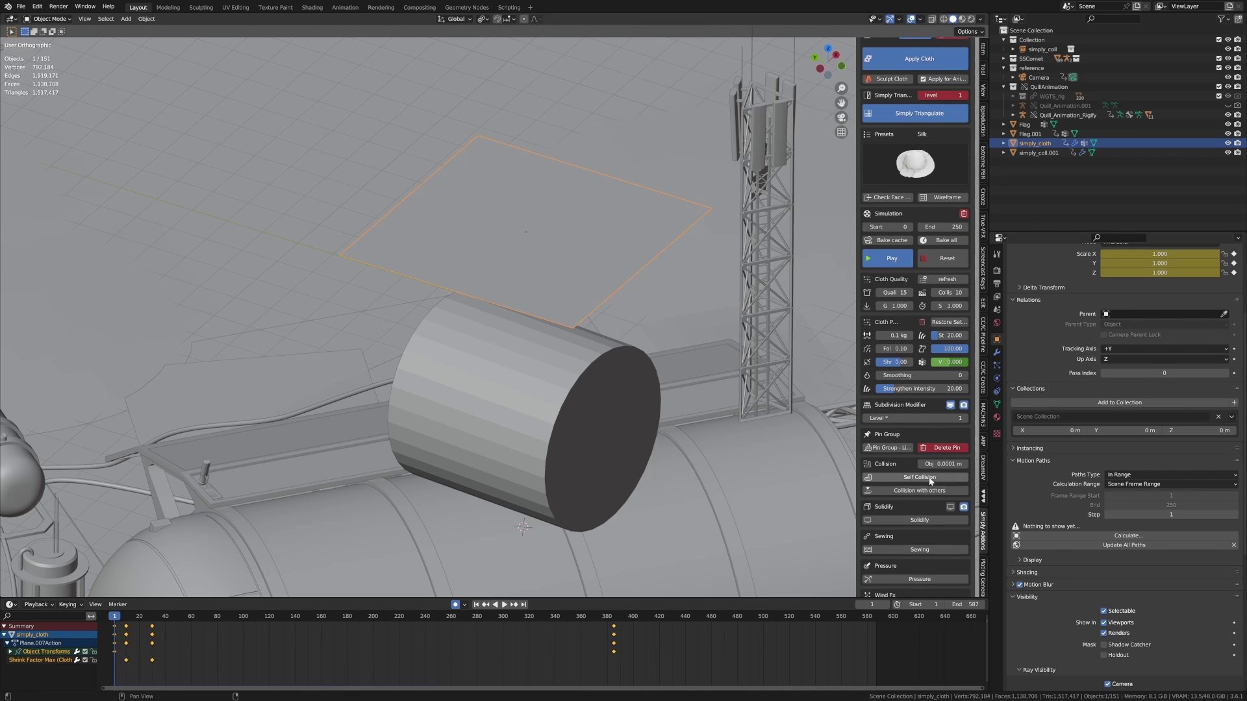
scroll(922, 457, "down", 1)
left_click(922, 463)
scroll(919, 465, "down", 2)
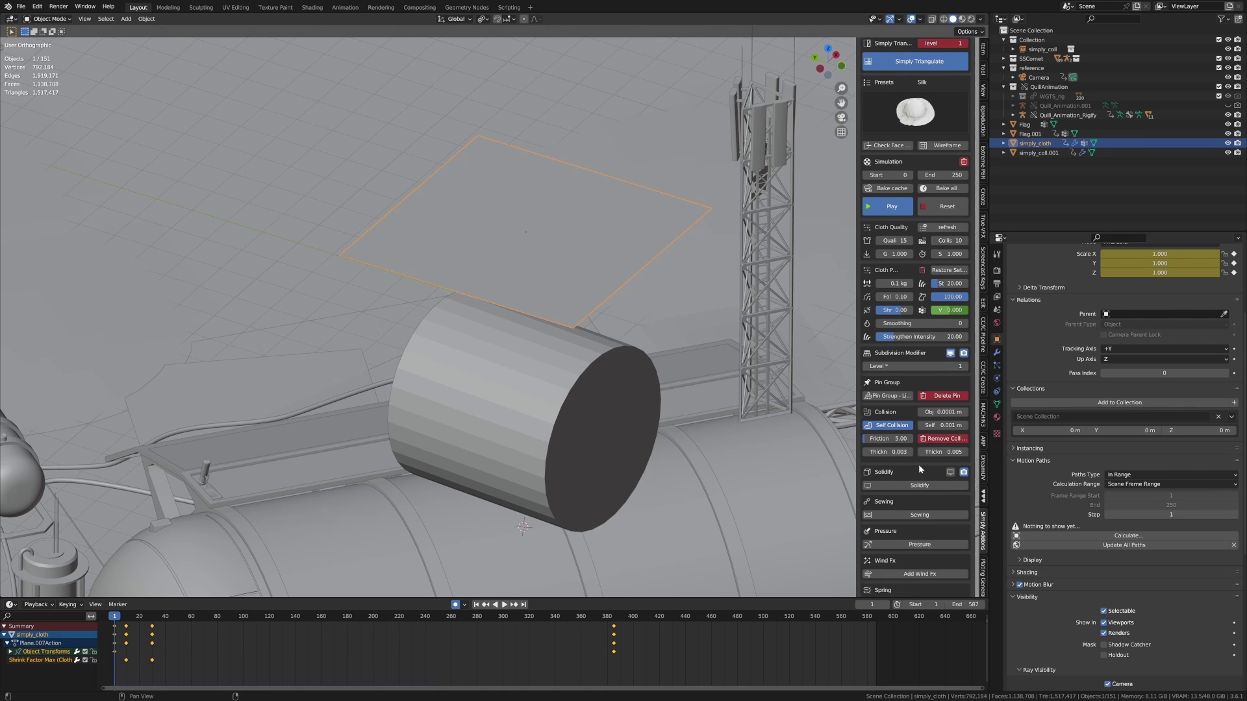
scroll(918, 465, "up", 1)
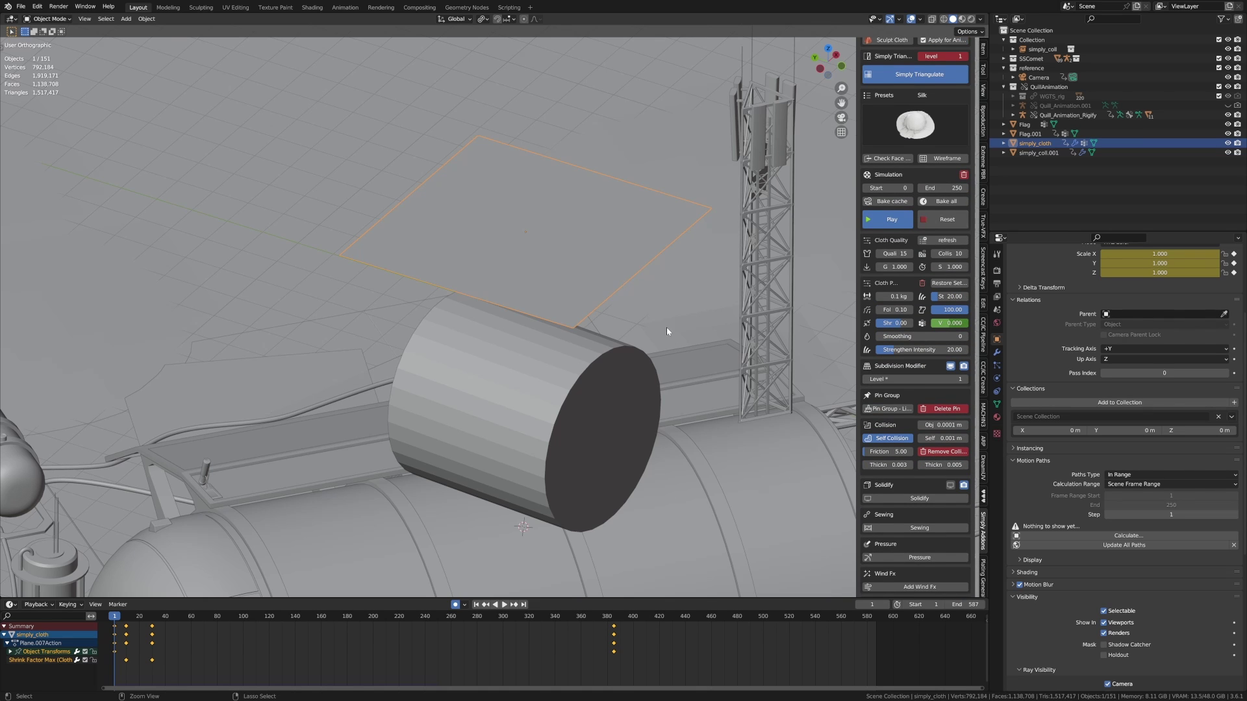
key("ctrl+s")
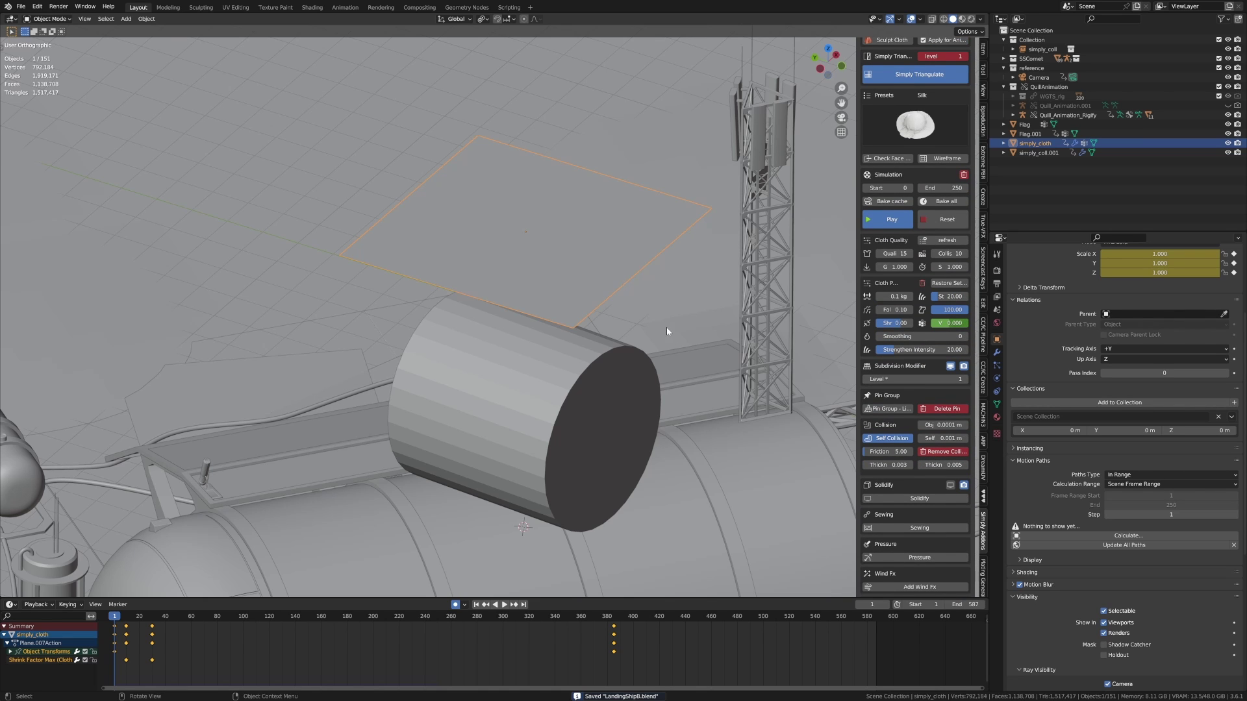
Play the simulation to watch the silk cloth drape over the cylinder, stop it and return to frame 1.
left_click(885, 221)
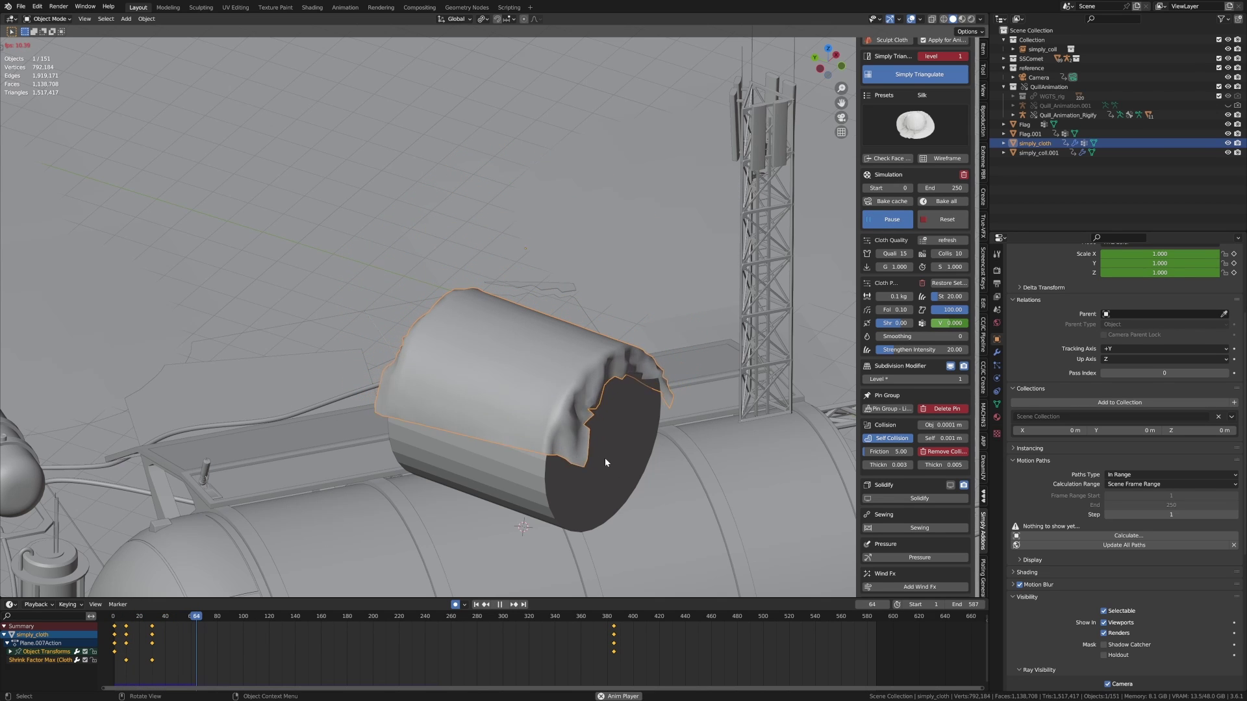
key("space")
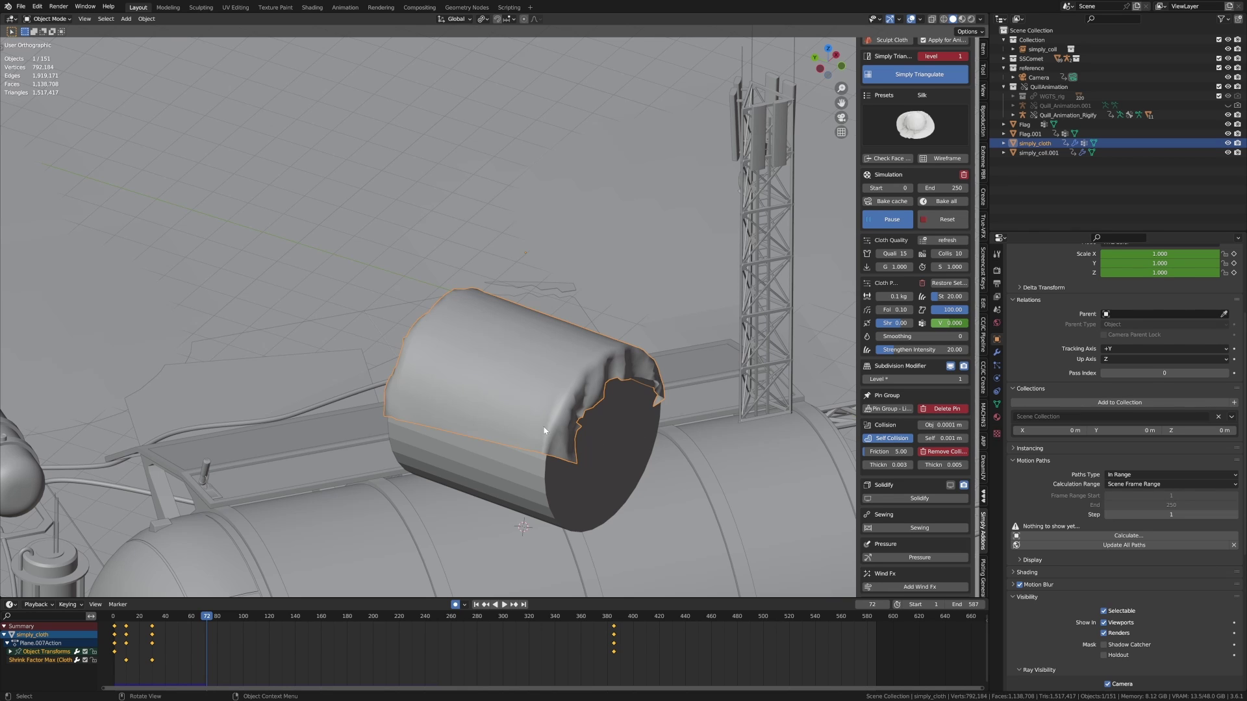
left_click(476, 604)
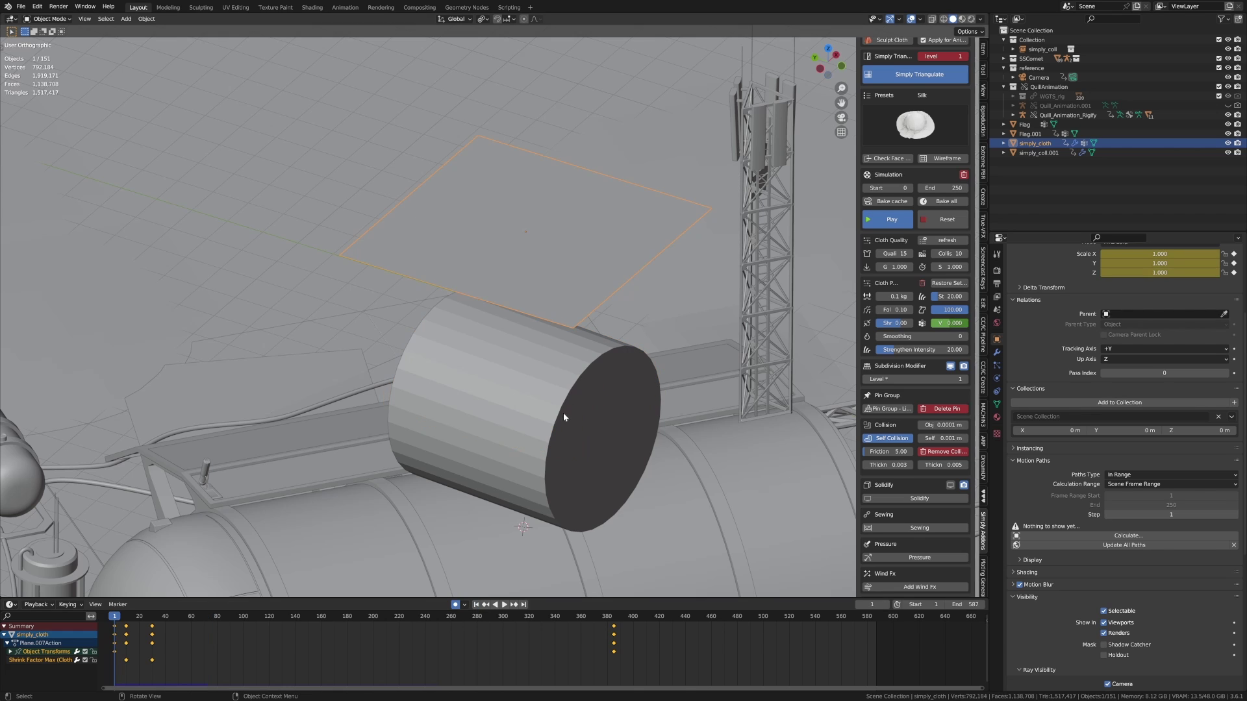
Pin the cloth's edge on the tower side as a pin layer named Cheese with a weight of 1.00.
key("Tab")
key("2")
left_click(614, 296, "alt")
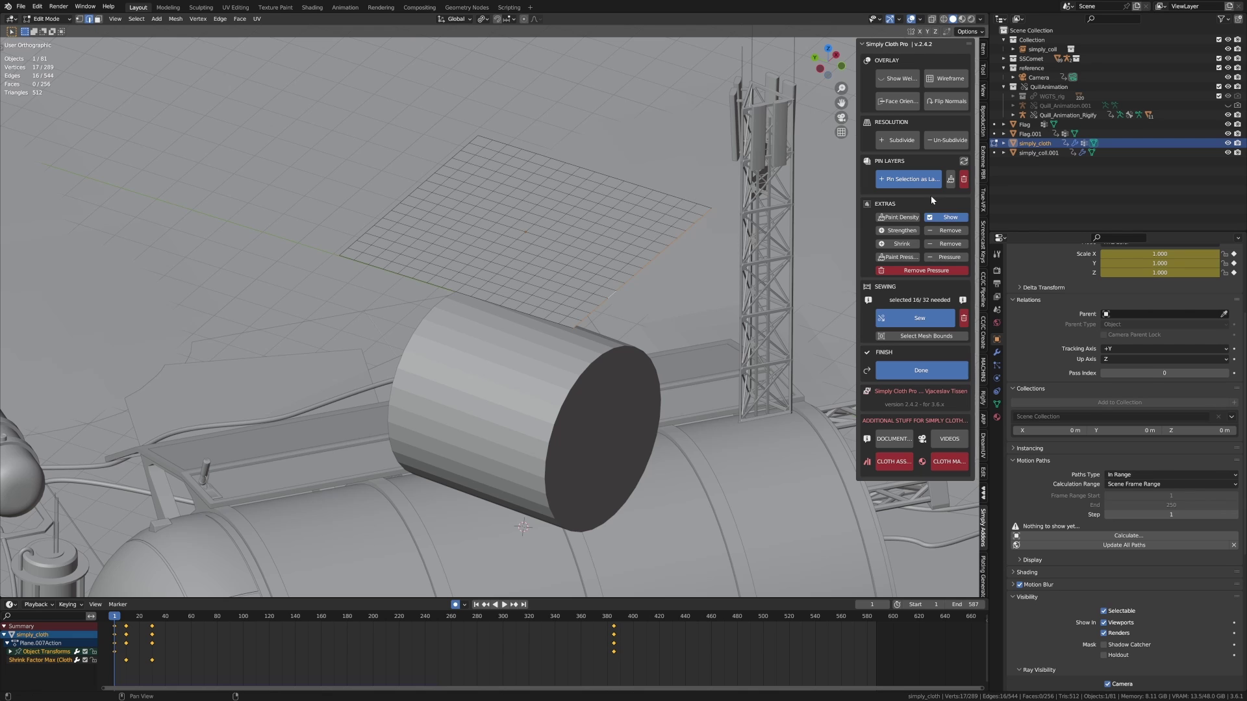
left_click(910, 185)
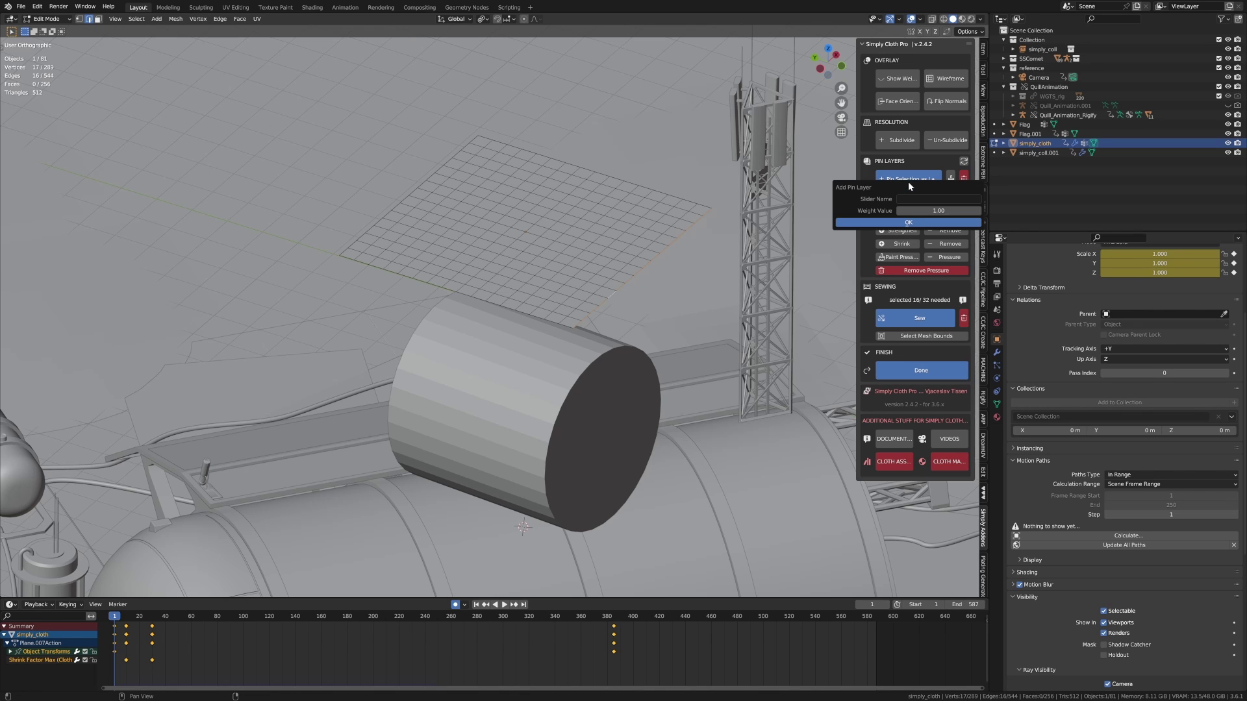
left_click(906, 197)
type("Cheese")
left_click(909, 222)
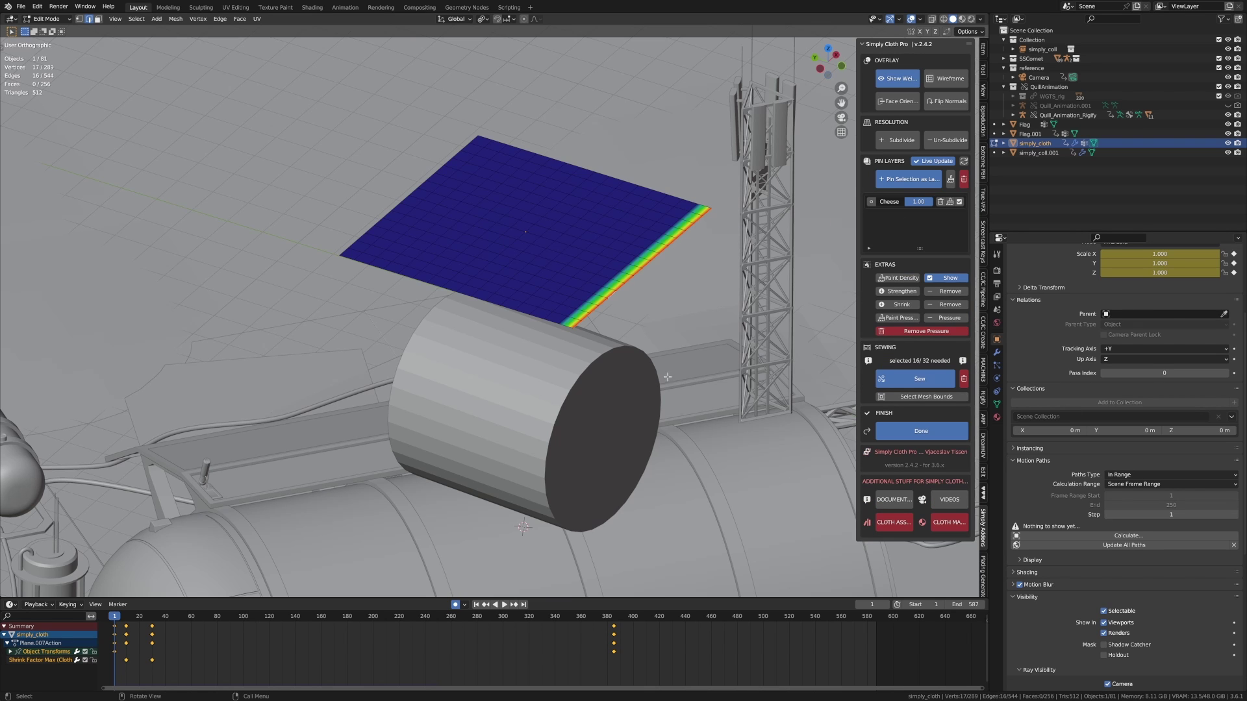
key("Tab")
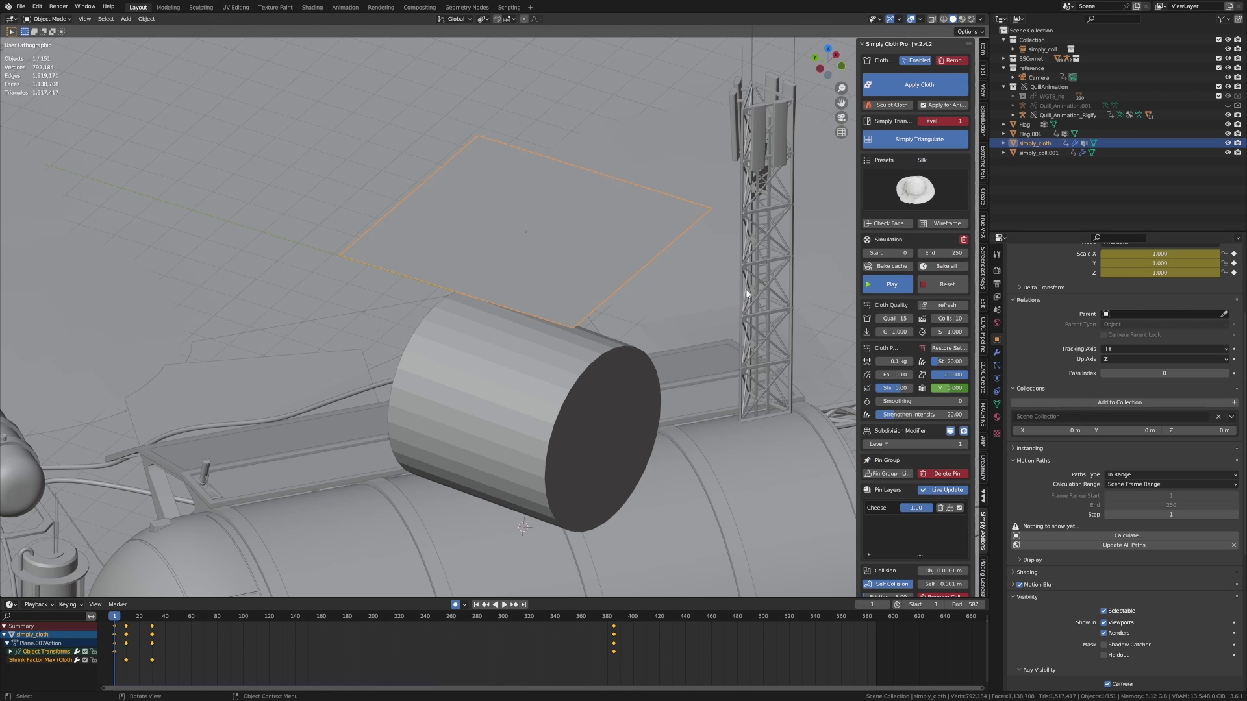
Play the cloth simulation with the pinned edge and examine the drape over the cylinder from another side.
left_click(887, 289)
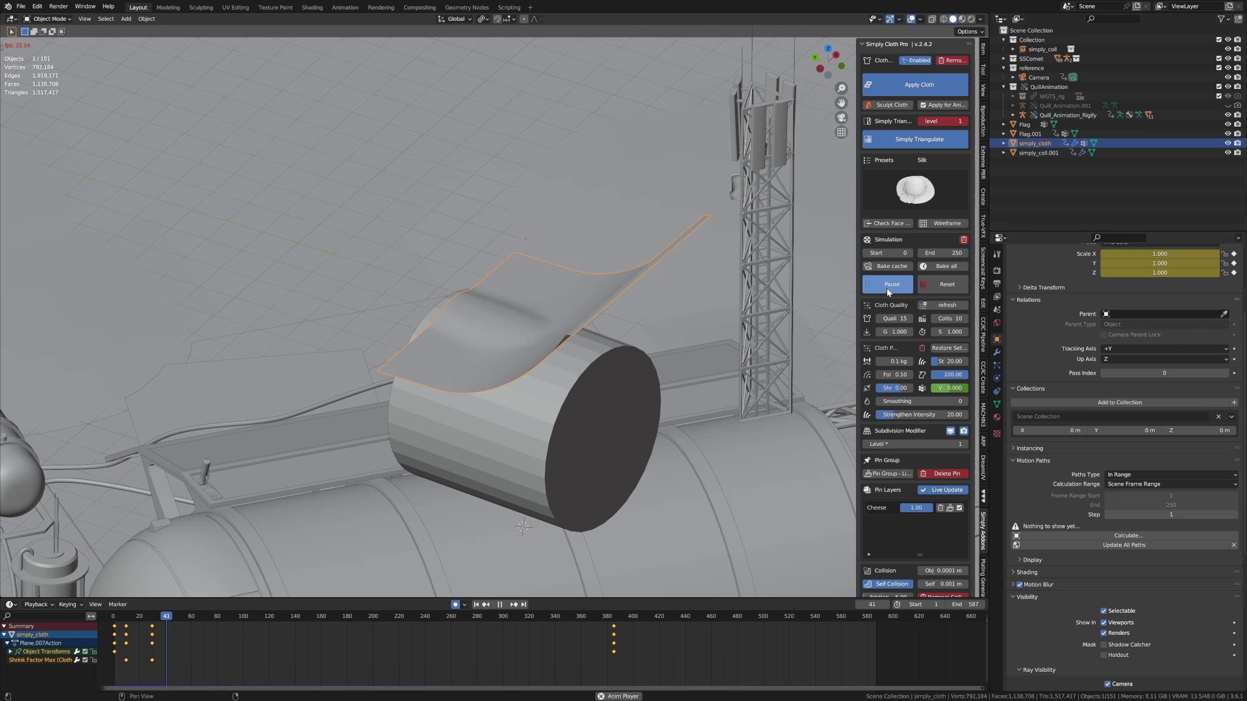
middle_click_drag(639, 392, 856, 198)
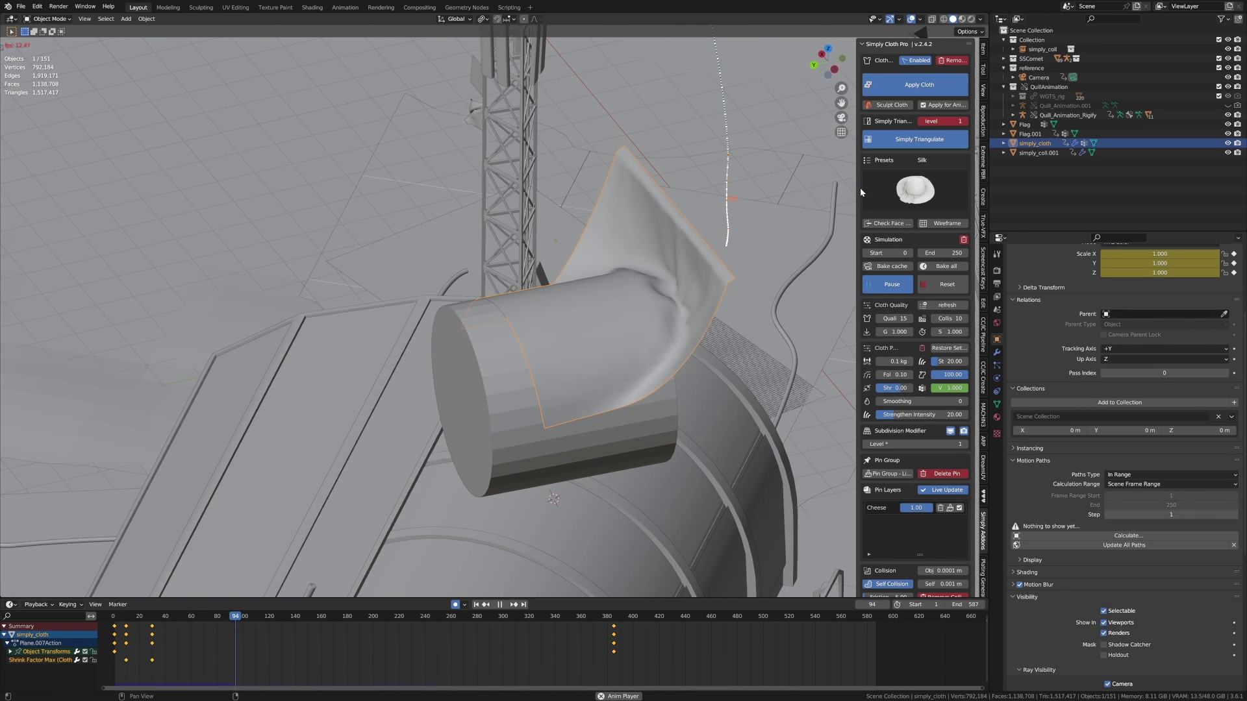